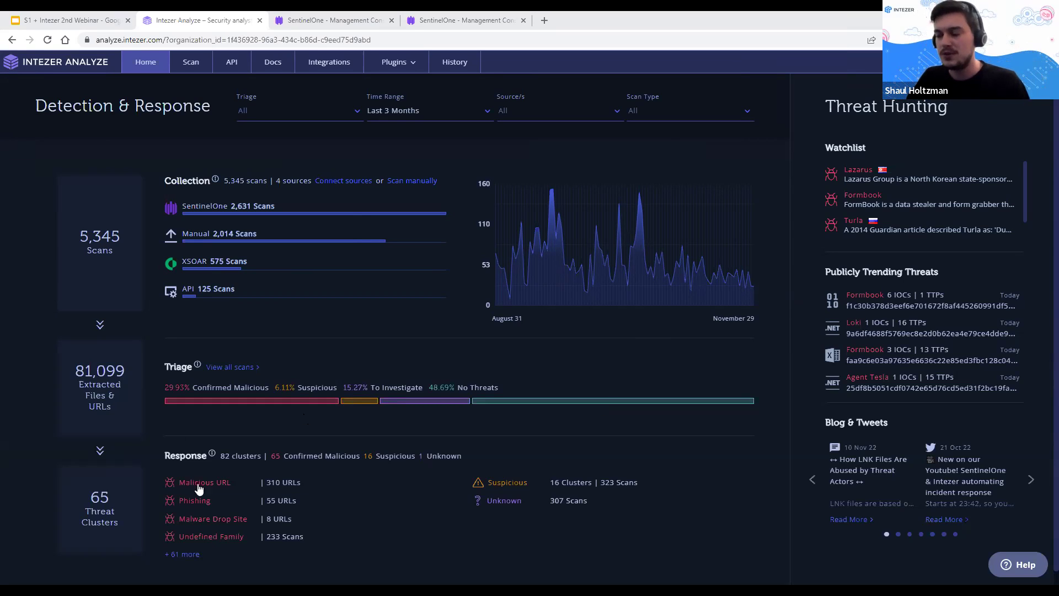
- Expand the full list of confirmed malicious threat clusters in the Response section and look through its malware families
left_click(187, 555)
scroll(221, 503, "down", 3)
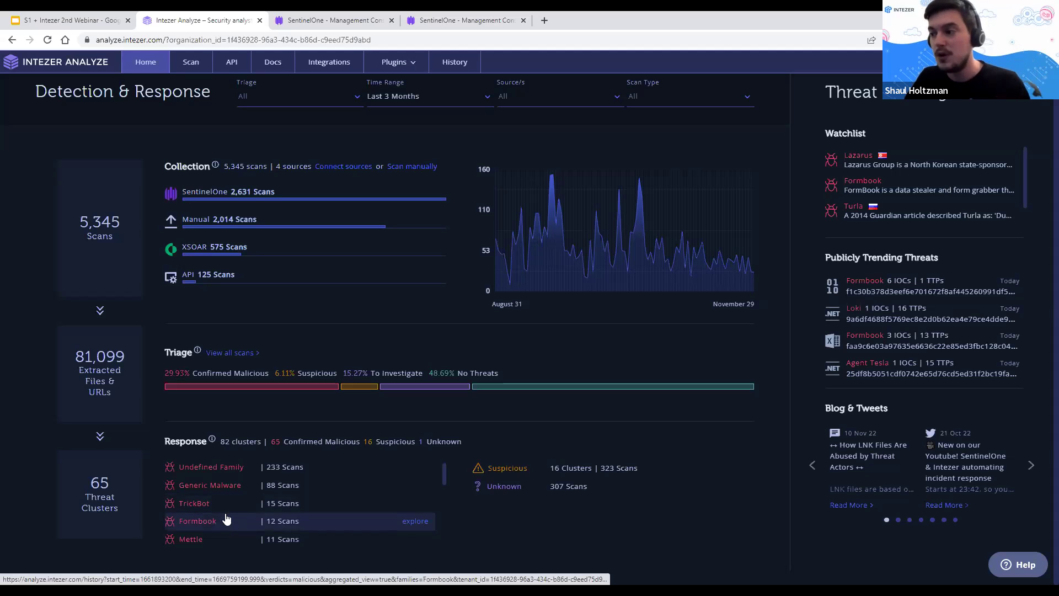
scroll(222, 524, "down", 1)
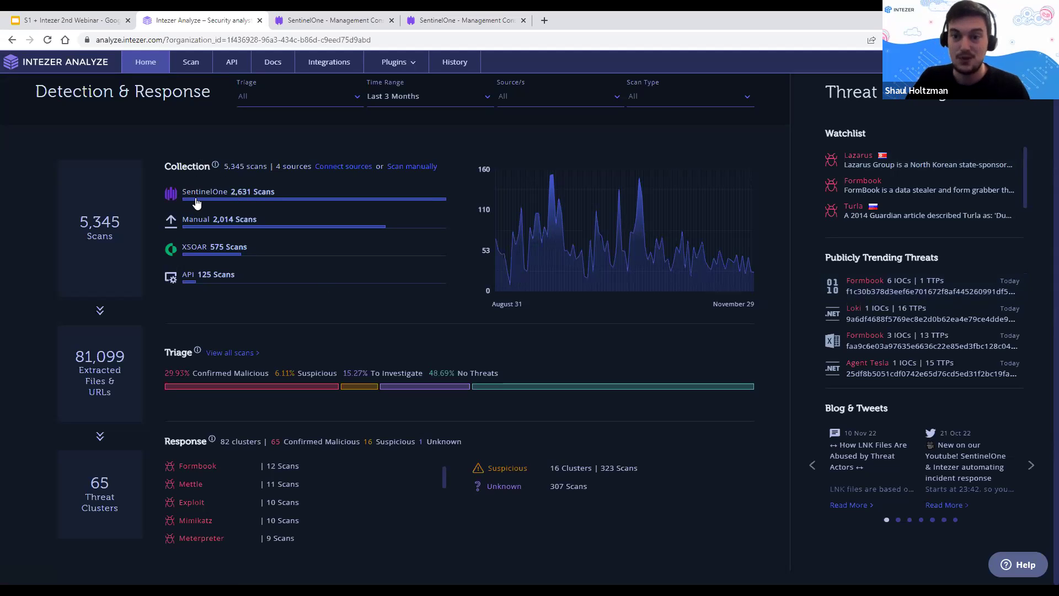
- Switch to the SentinelOne threats list, check the ransomware classification and open the monero-blockchain-ancestry.exe incident
key("ctrl+Tab")
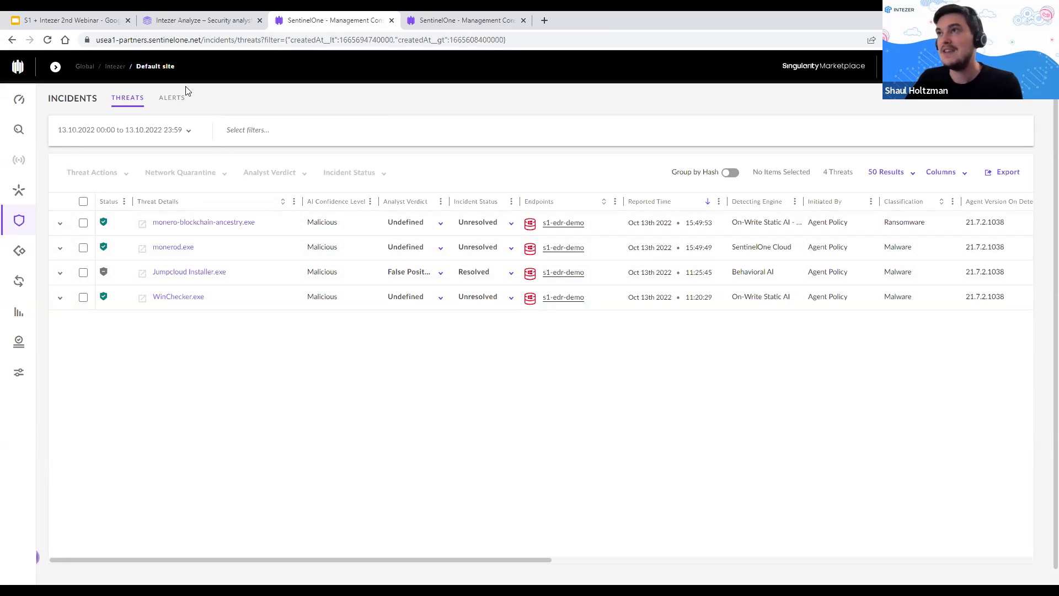
left_click(193, 17)
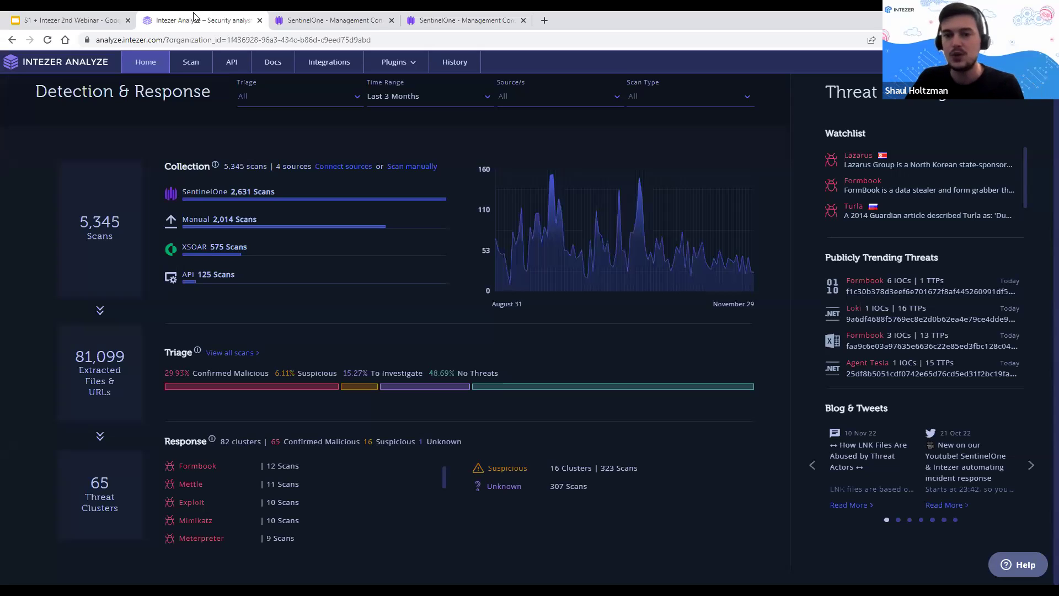
key("ctrl+Tab")
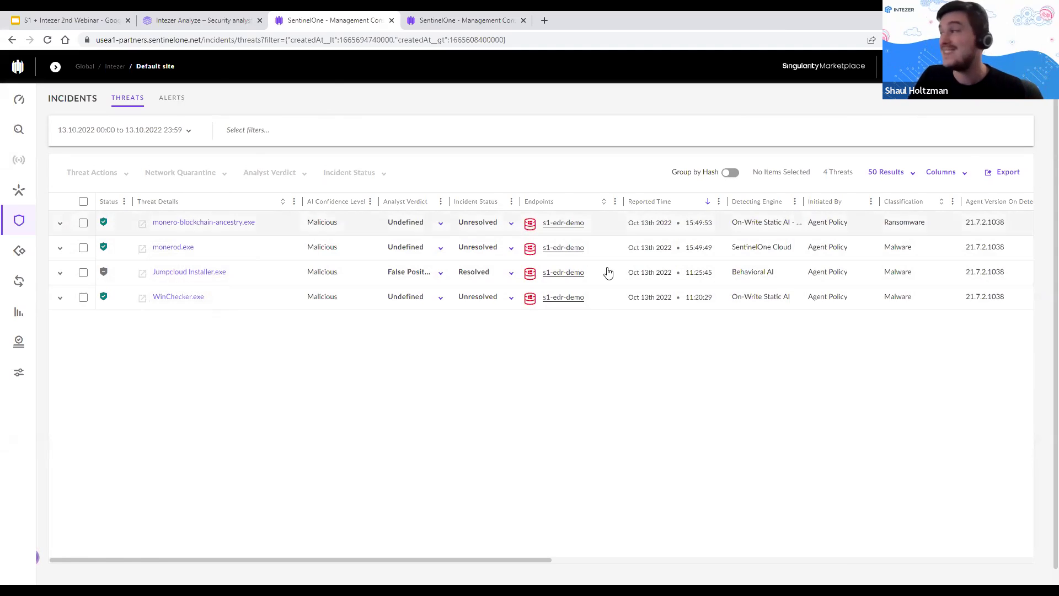
double_click(904, 222)
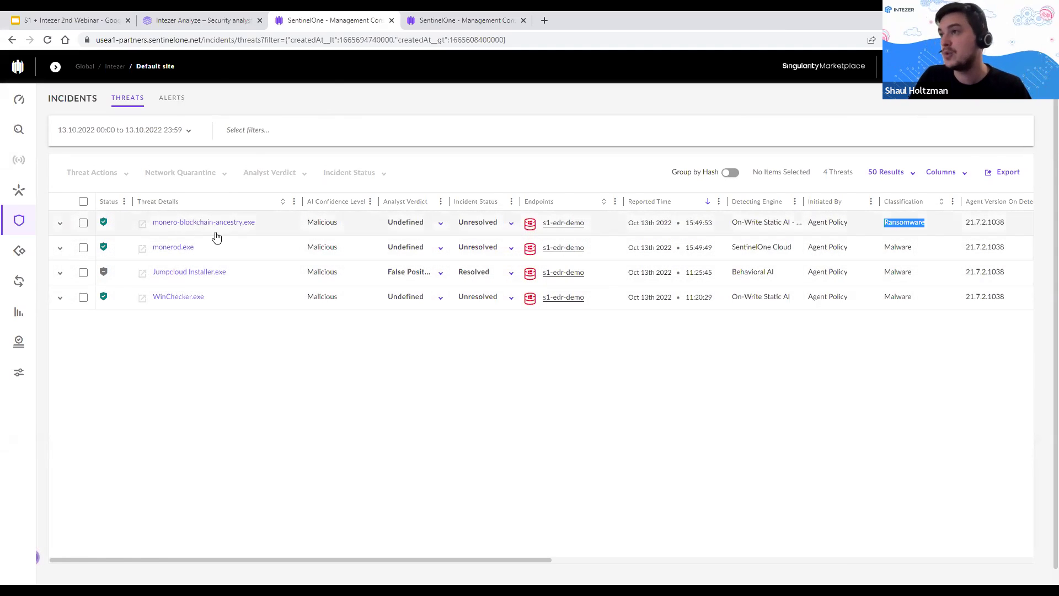
left_click(187, 225)
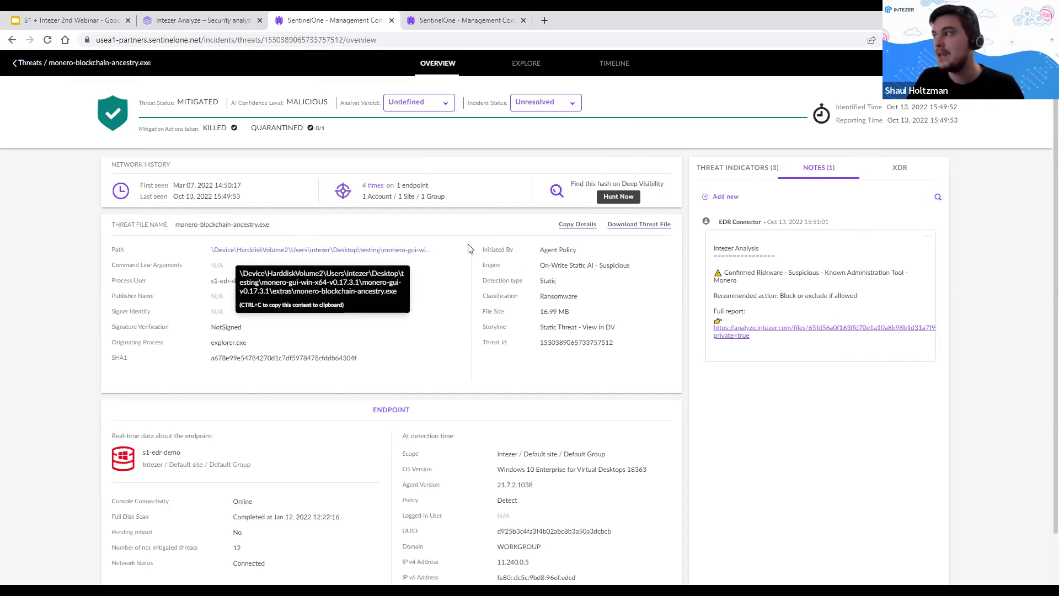
- Review the threat indicators of monero-blockchain-ancestry.exe and read the verdict and family in its Intezer Analysis note
left_click(746, 172)
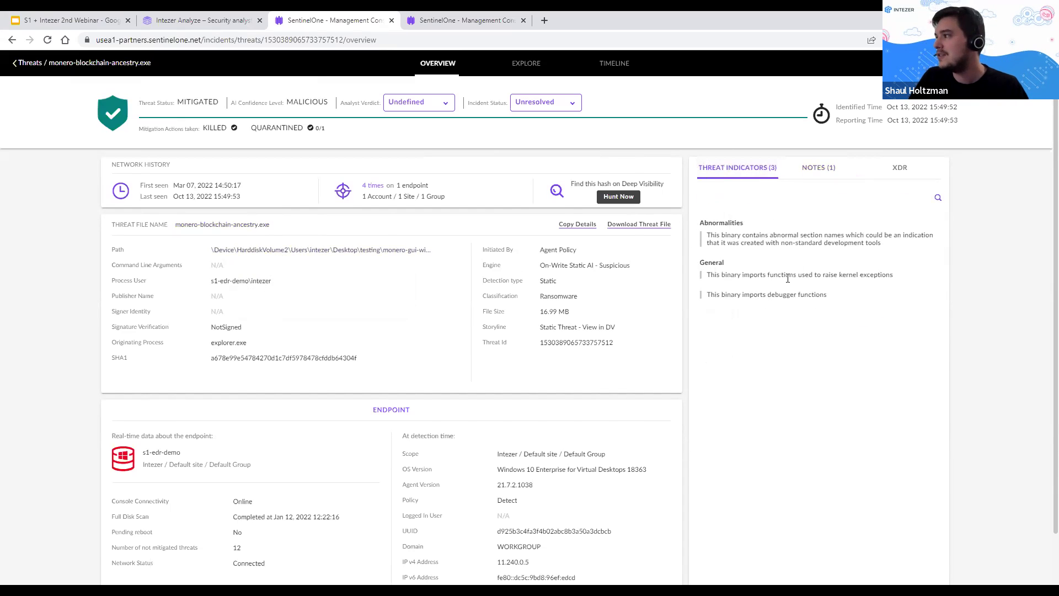
left_click(823, 174)
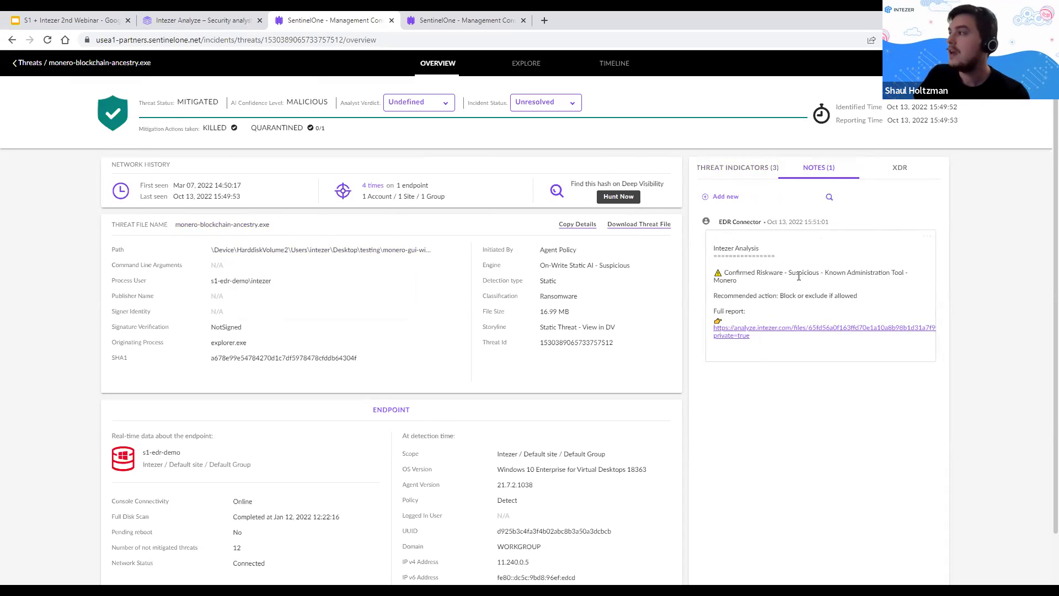
left_click_drag(729, 274, 778, 274)
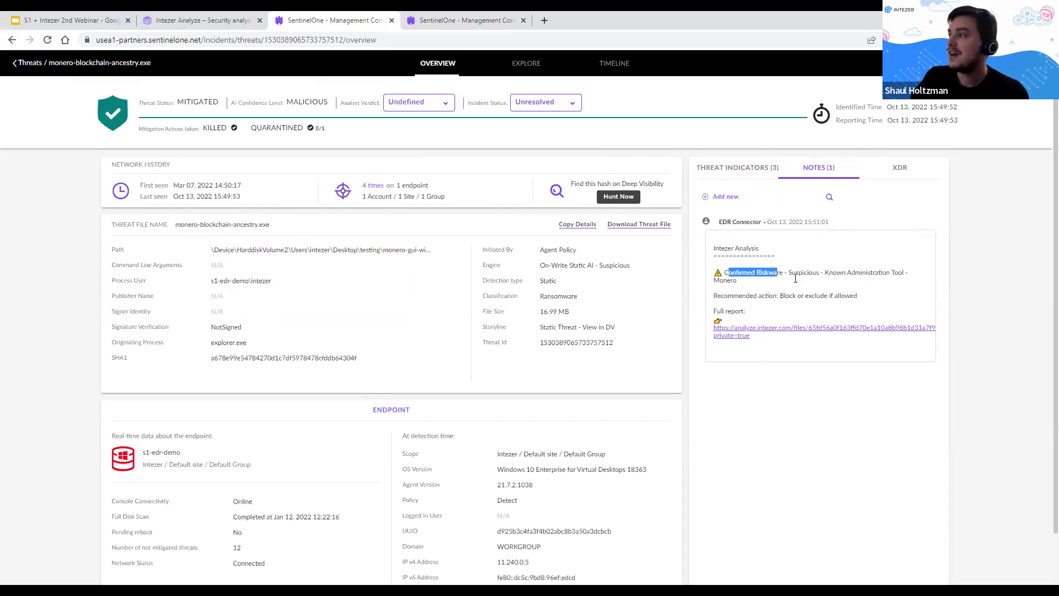
double_click(729, 281)
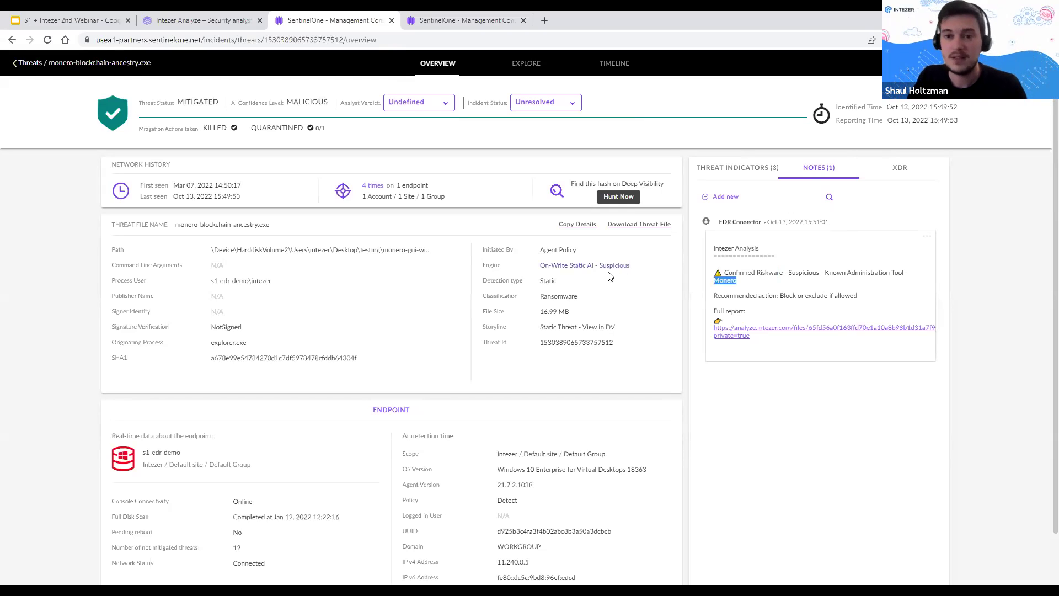
- Return to the threats list filtered to 13.10.2022 and open the Jumpcloud Installer.exe incident
left_click(33, 63)
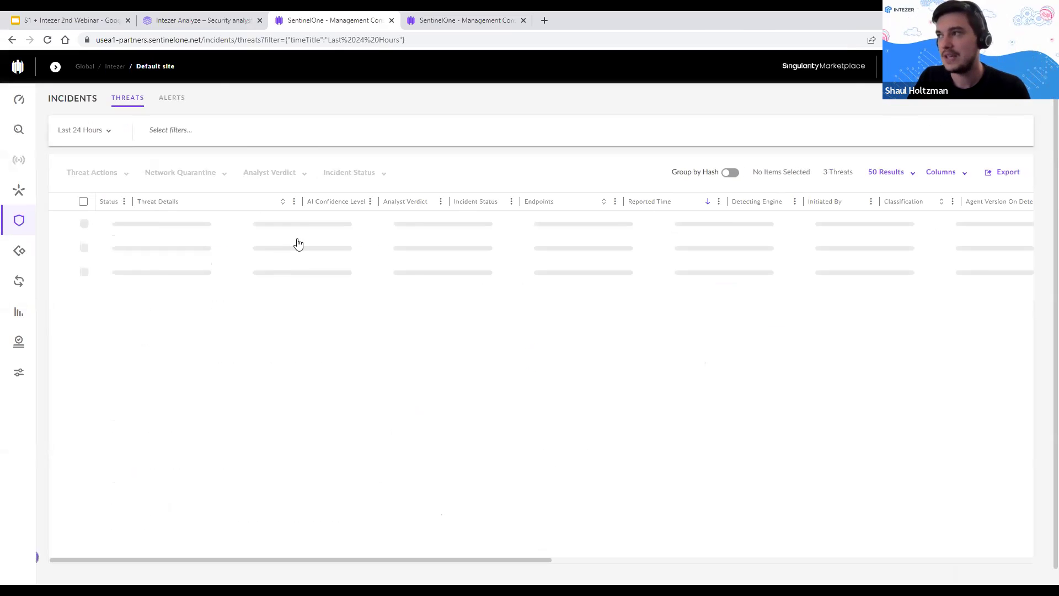
left_click(12, 39)
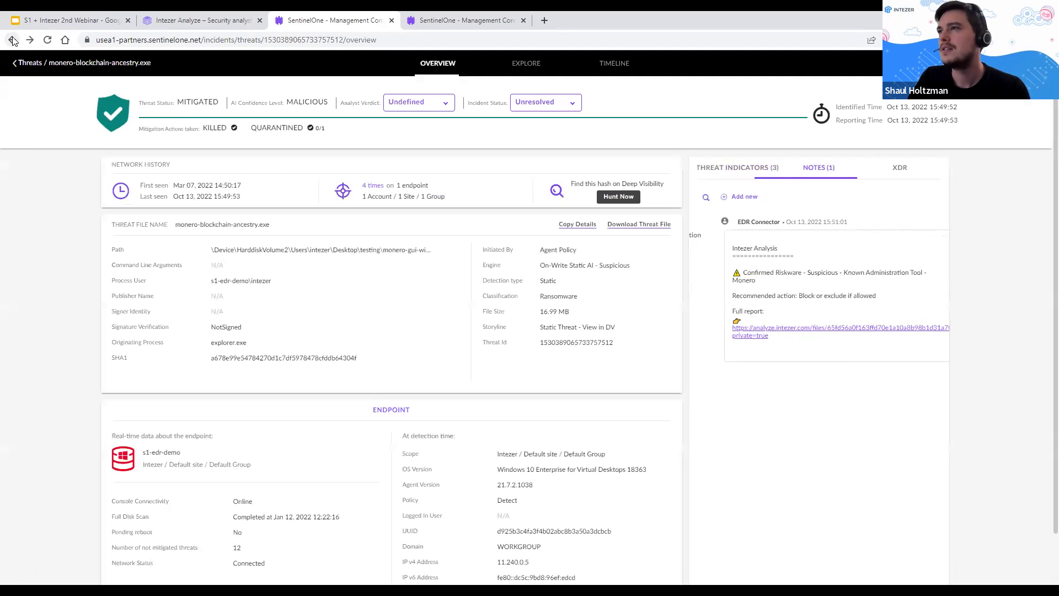
left_click(12, 40)
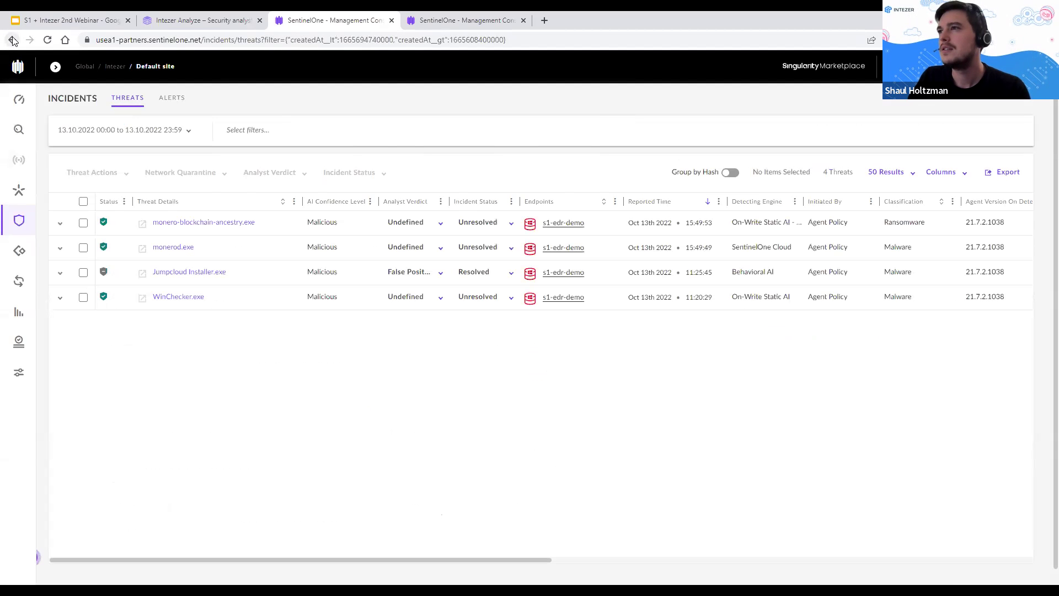
left_click(198, 273)
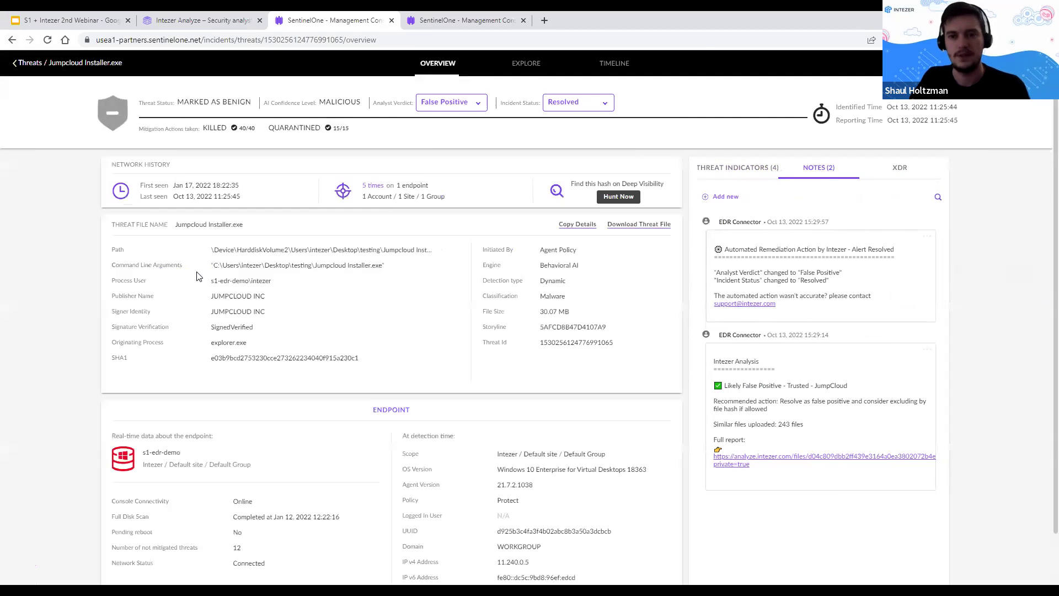
- Compare the classification and threat indicators of Jumpcloud Installer.exe with the verdict in its Intezer Analysis note
left_click_drag(568, 297, 536, 297)
left_click(768, 171)
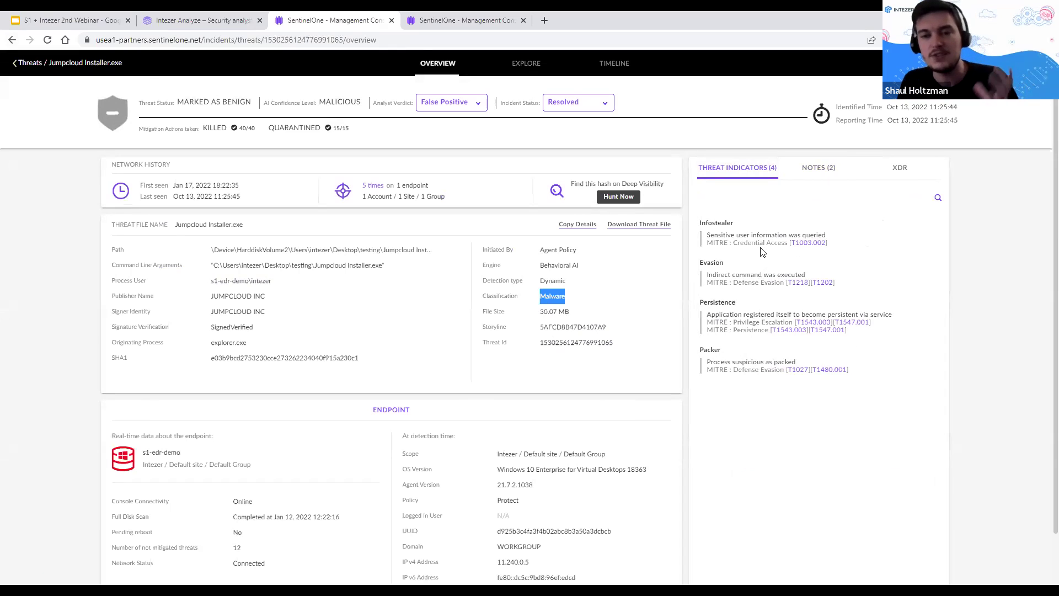
left_click(817, 168)
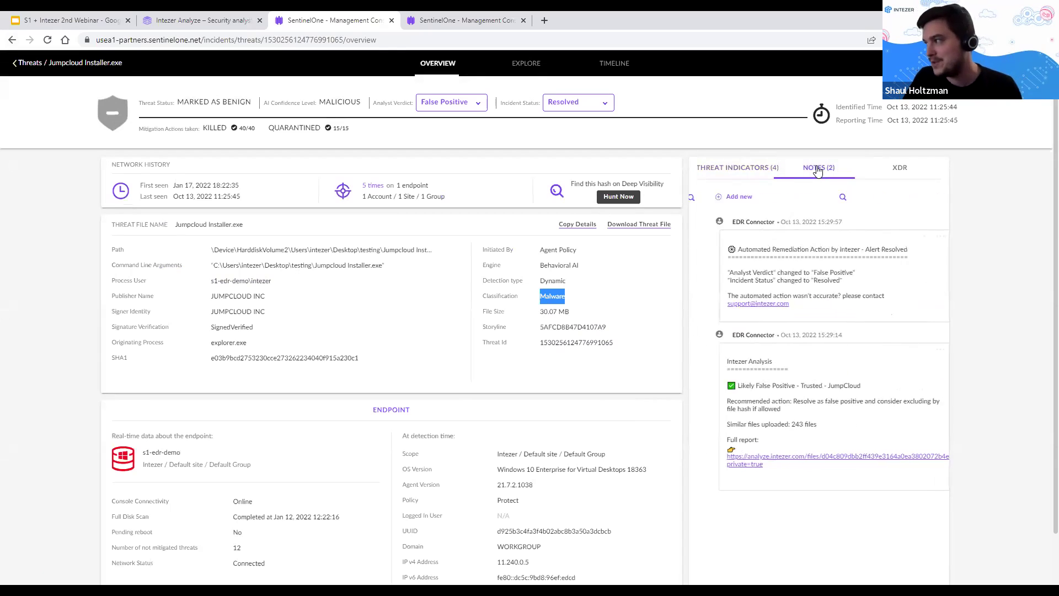
triple_click(833, 386)
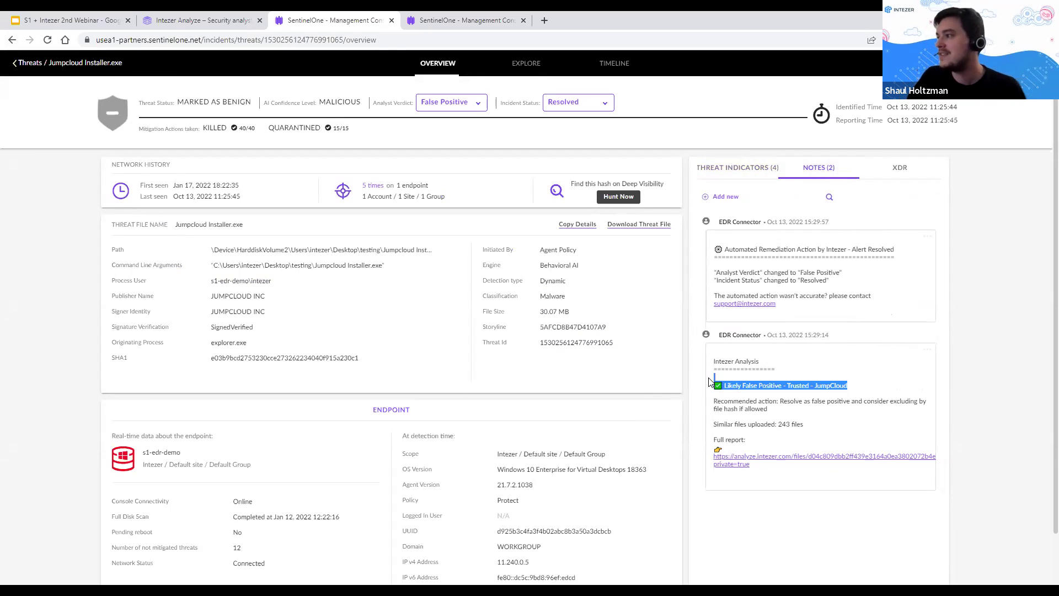
double_click(837, 386)
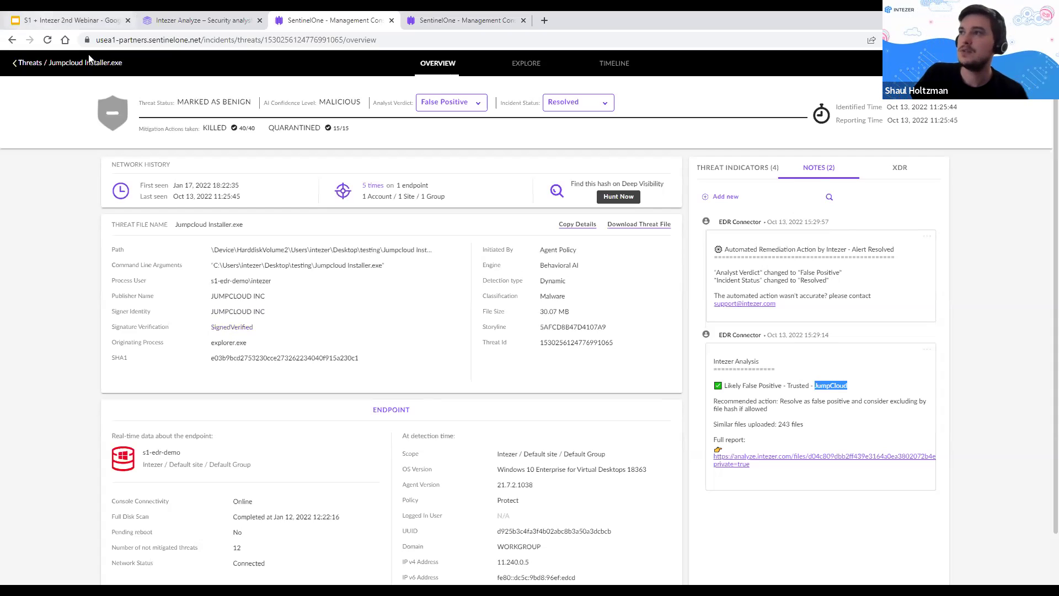
- Examine the Jumpcloud Installer.exe threat status and the automated remediation note's analyst verdict and incident status changes
left_click_drag(175, 103, 252, 105)
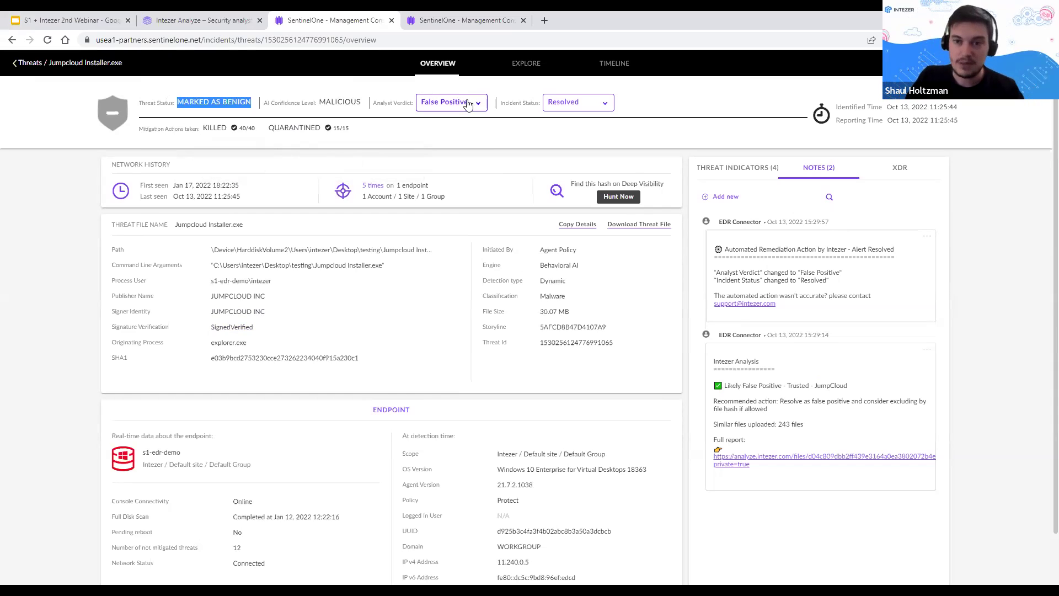
left_click_drag(881, 298, 708, 247)
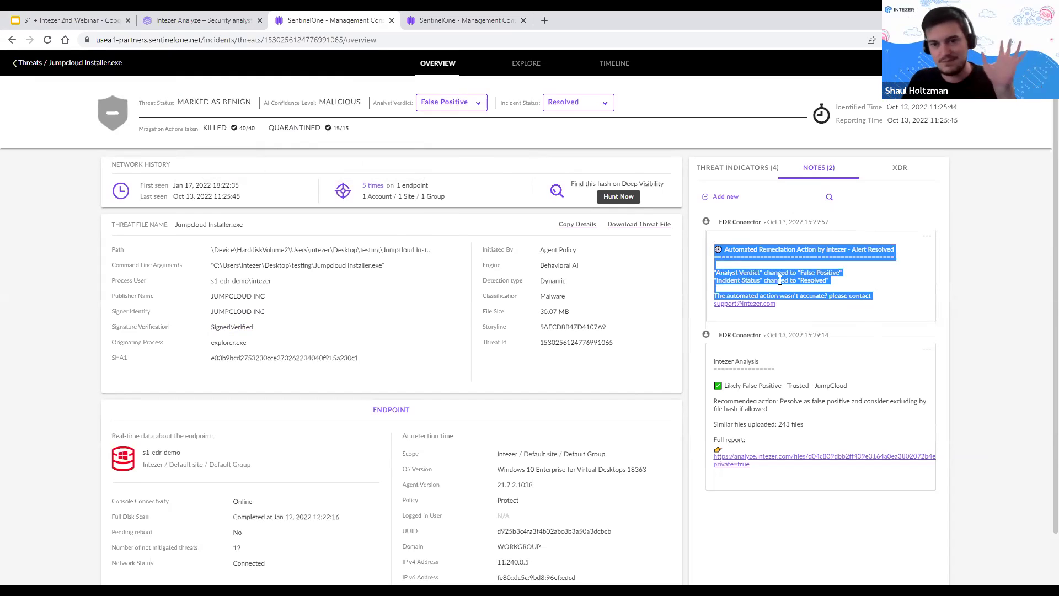
left_click(791, 248)
left_click_drag(764, 250, 835, 249)
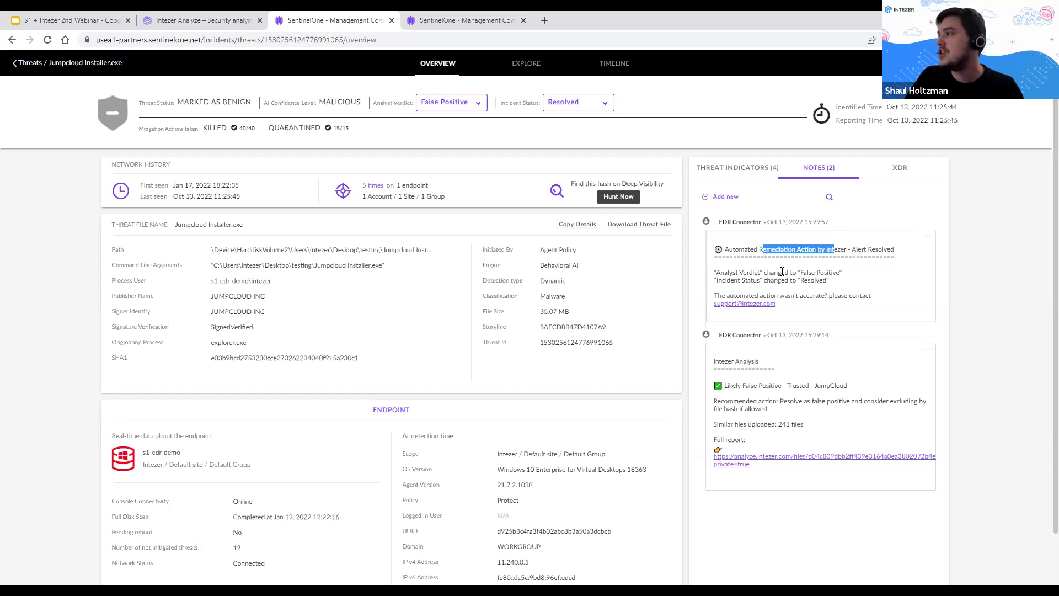
left_click(825, 282)
double_click(821, 281)
left_click(814, 281)
double_click(814, 282)
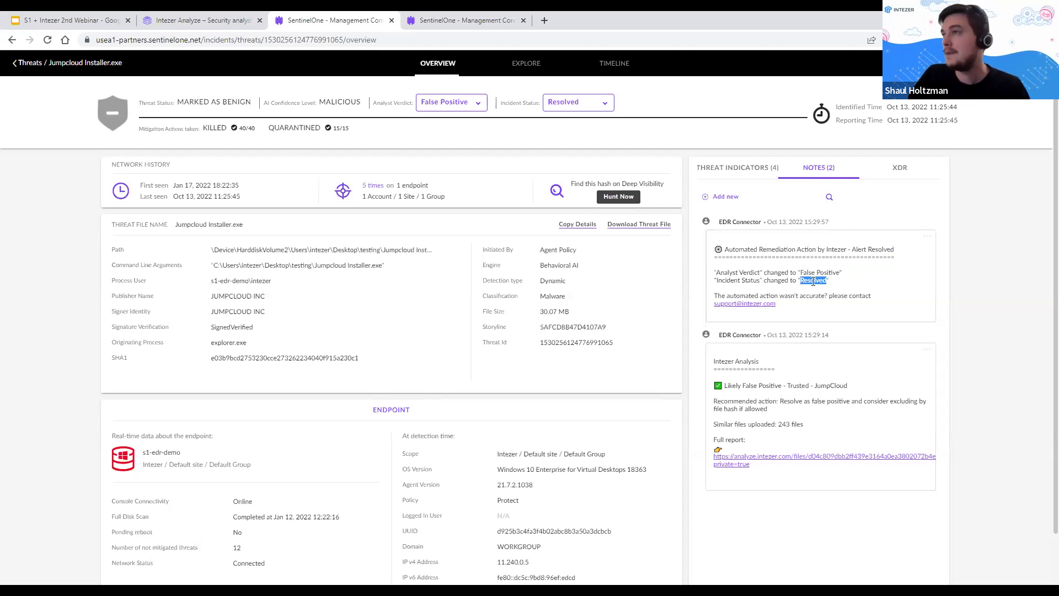
- Go back to the threats list, open the WinChecker.exe incident and look over its overview
left_click(29, 64)
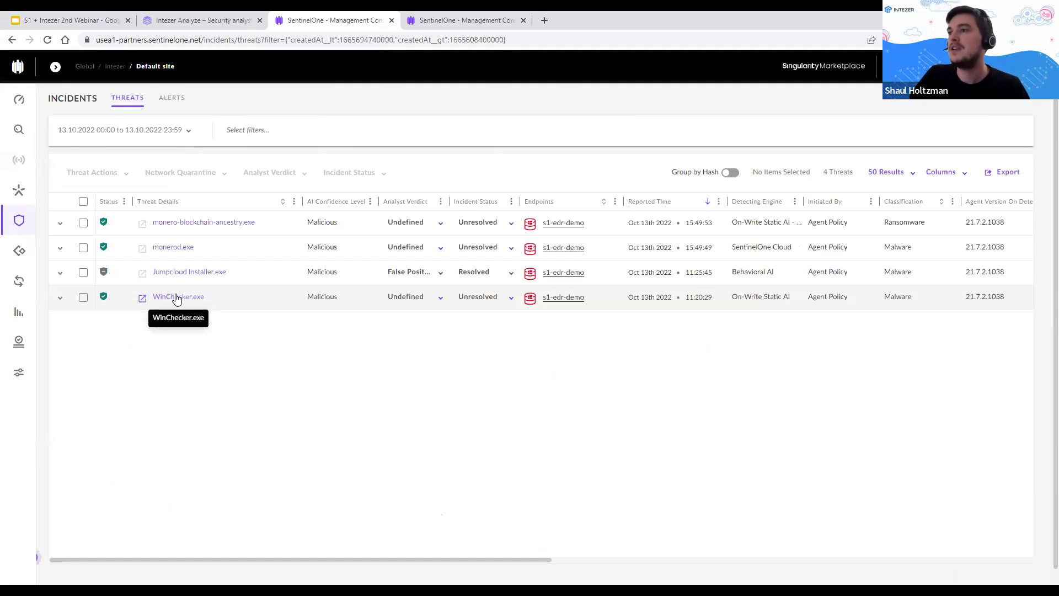
left_click(177, 298)
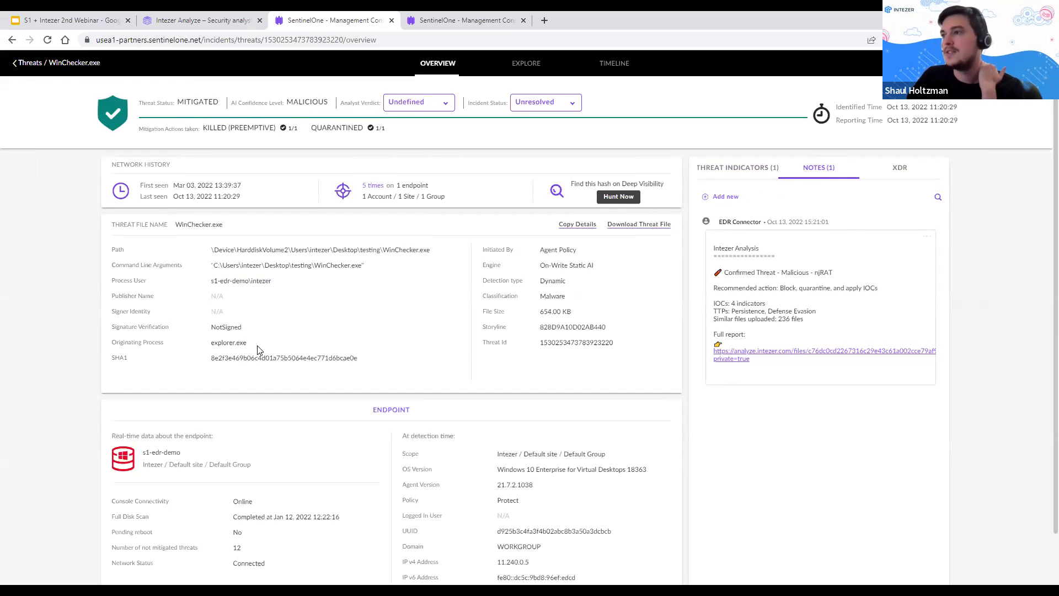
scroll(128, 297, "down", 1)
scroll(128, 297, "down", 1)
scroll(127, 297, "up", 2)
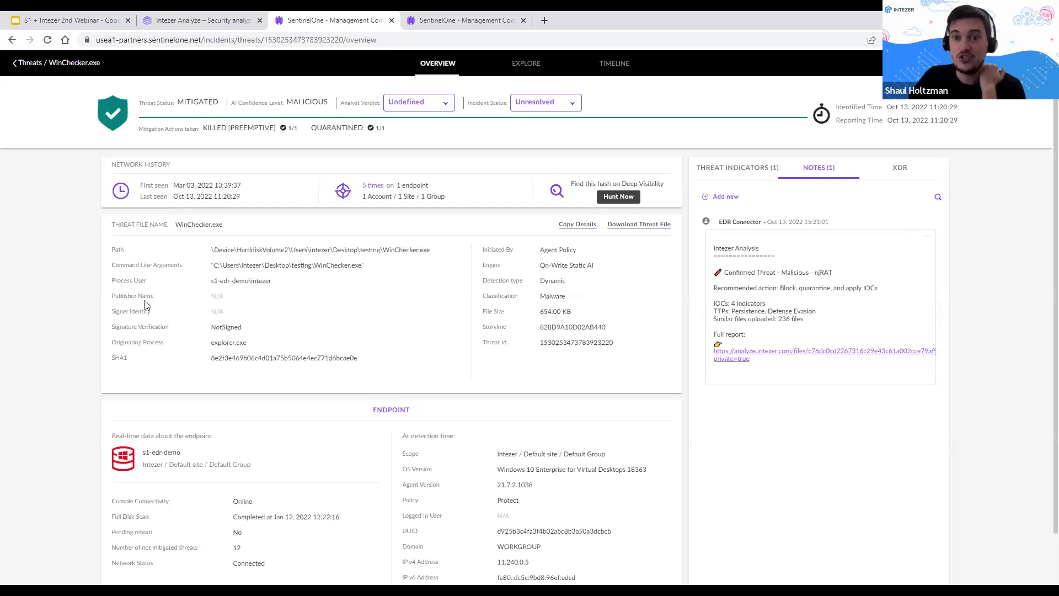
- Check the threat indicators of WinChecker.exe and read the verdict and malware family in its Intezer Analysis note
left_click(739, 172)
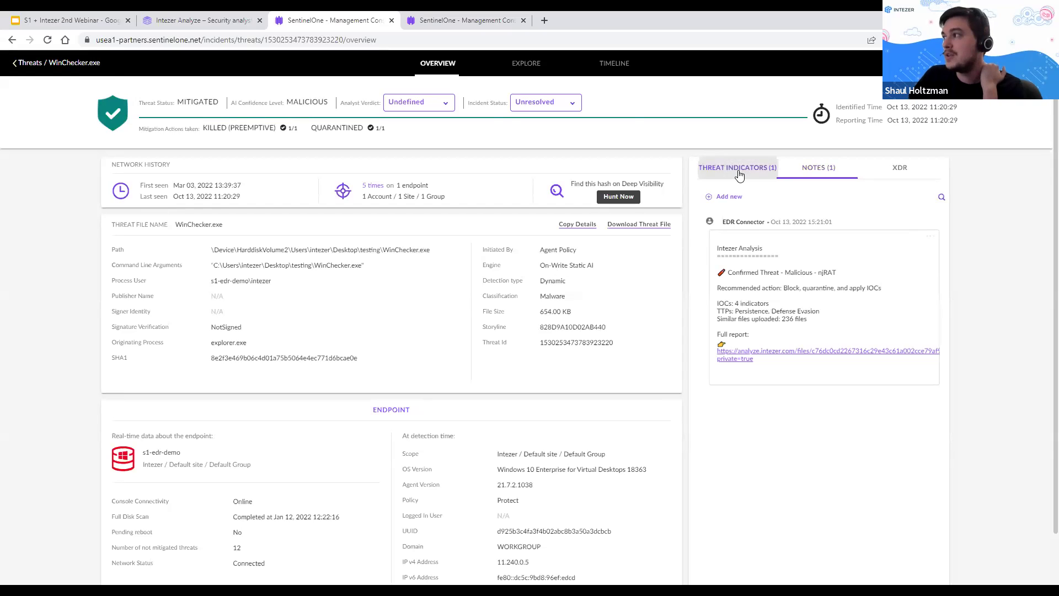
left_click(812, 168)
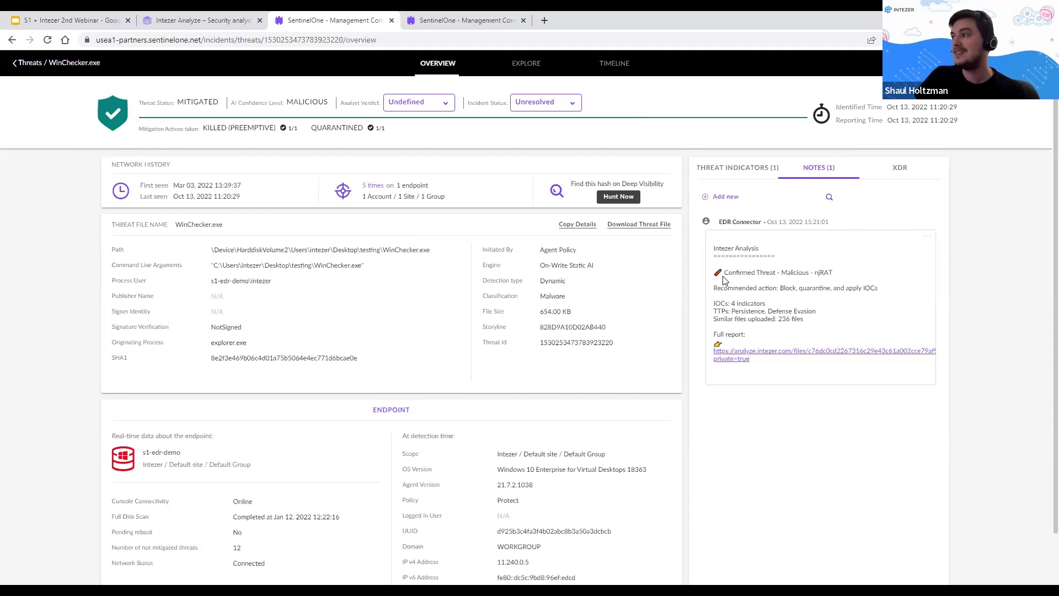
left_click_drag(729, 274, 834, 274)
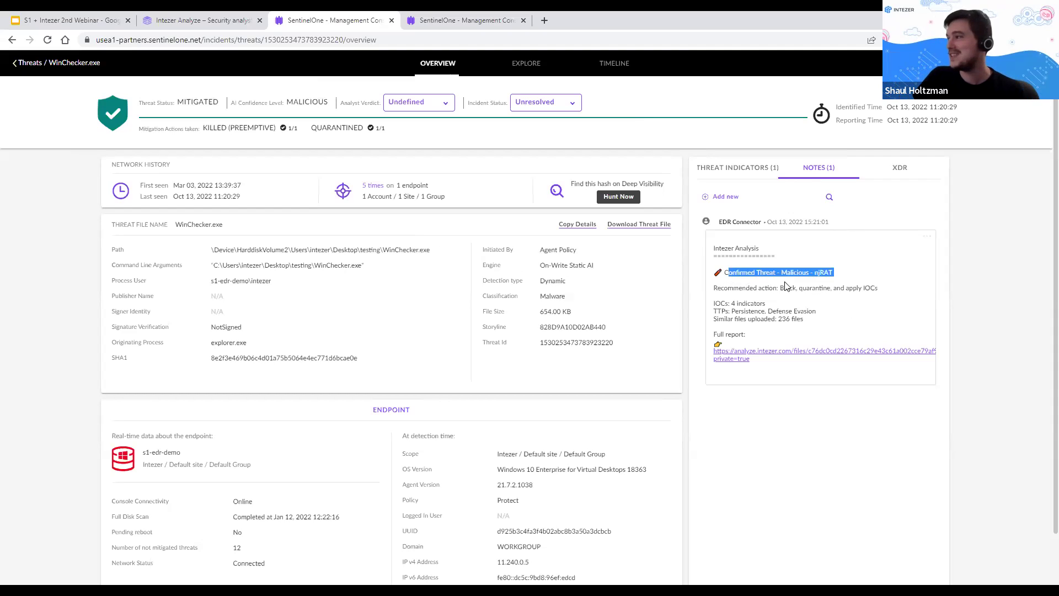
double_click(824, 274)
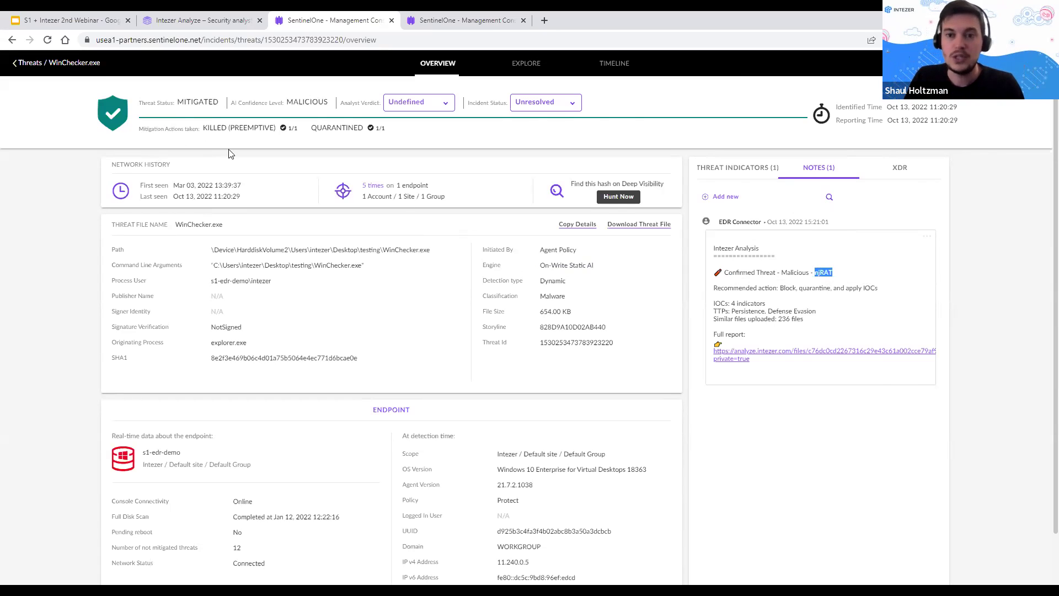
- Review the IOCs and TTPs lines in the WinChecker.exe note and open the linked full Intezer report
double_click(746, 312)
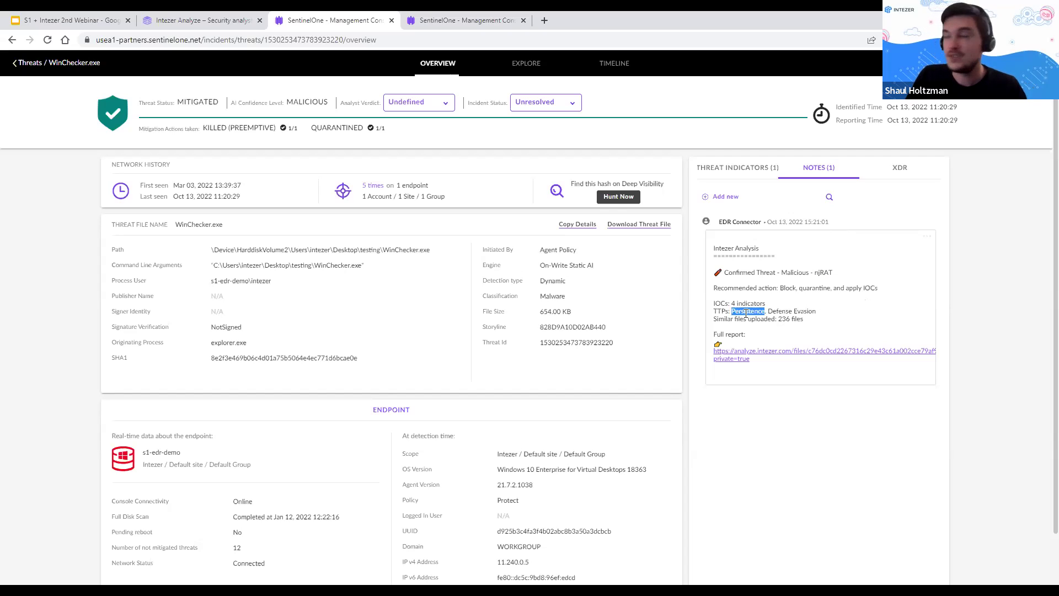
mouse_move(736, 304)
left_mouse_down()
mouse_move(761, 311)
mouse_move(728, 312)
left_mouse_up()
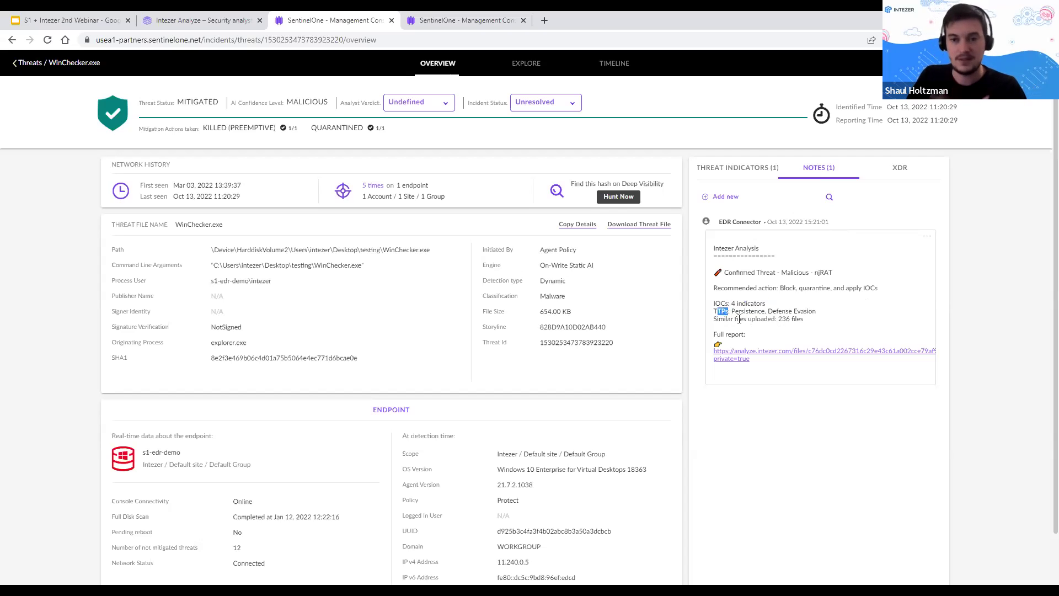
left_click_drag(732, 312, 835, 319)
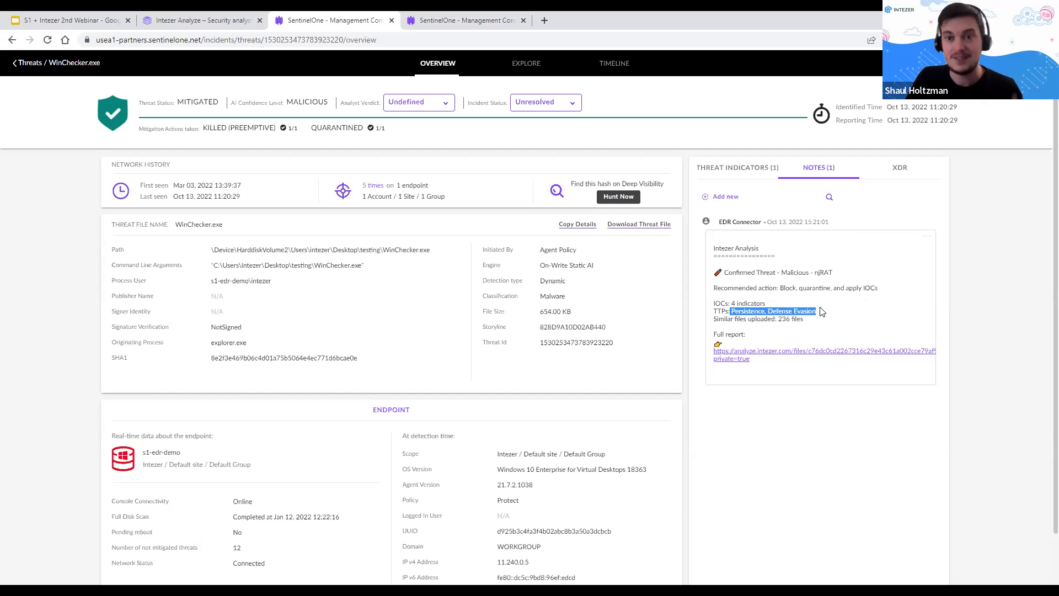
left_click(750, 314)
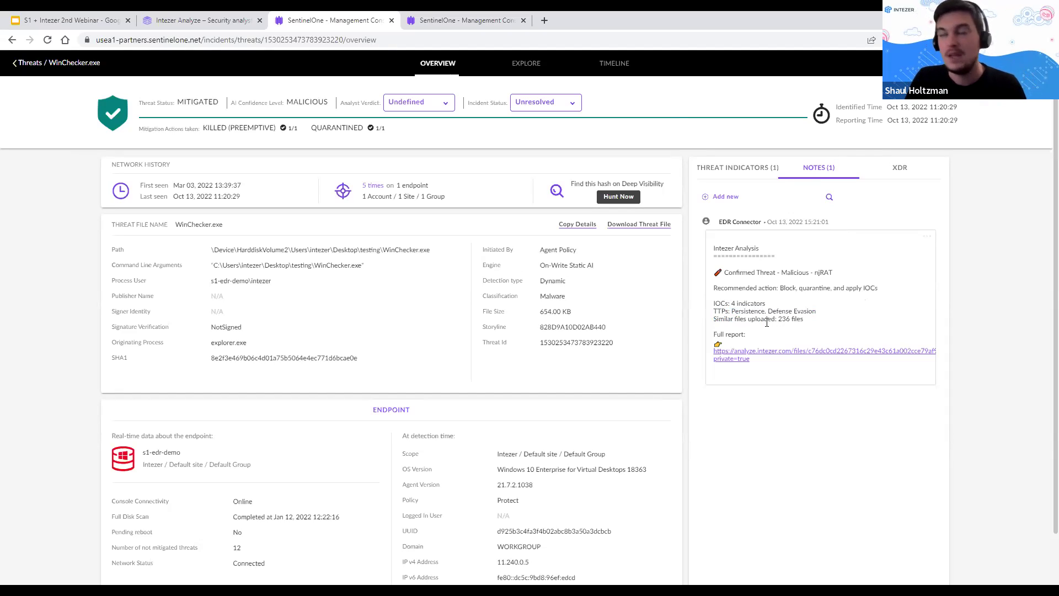
left_click(782, 358)
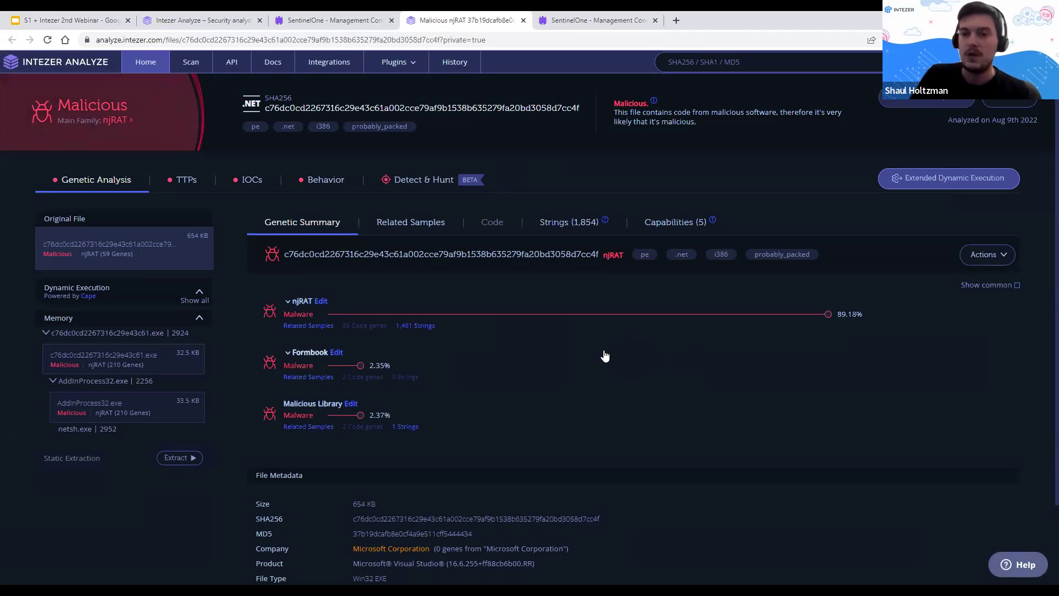
- Return to the WinChecker.exe incident in SentinelOne and highlight its command line arguments
left_click(218, 20)
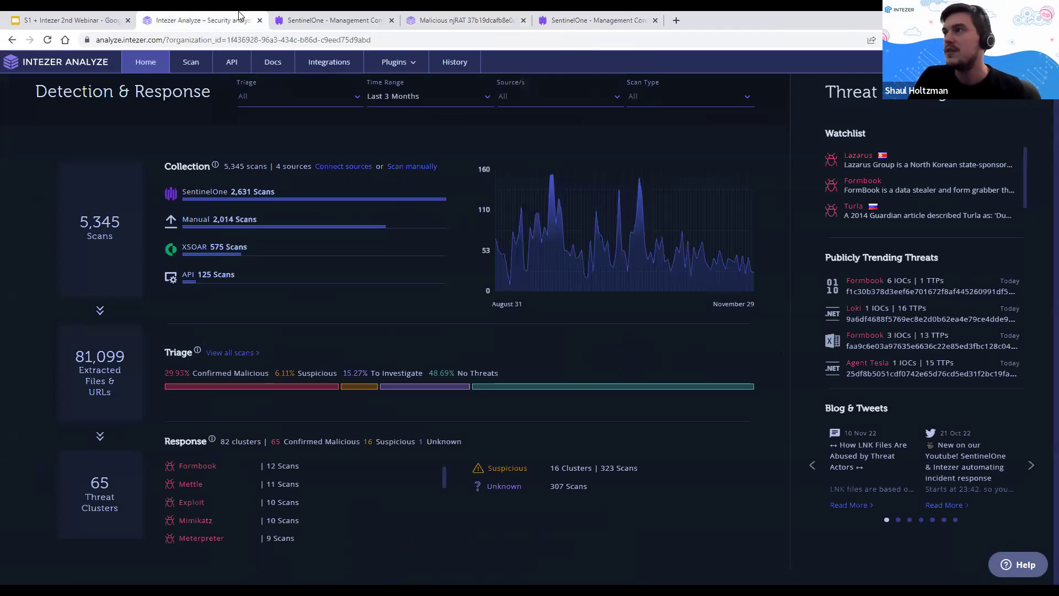
left_click(331, 20)
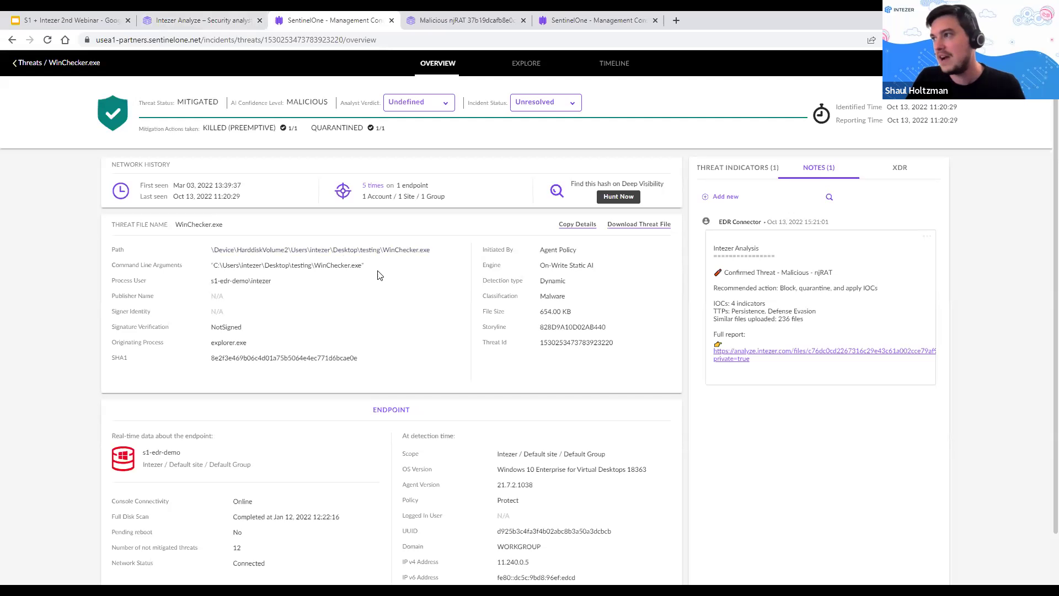
left_click_drag(362, 265, 181, 265)
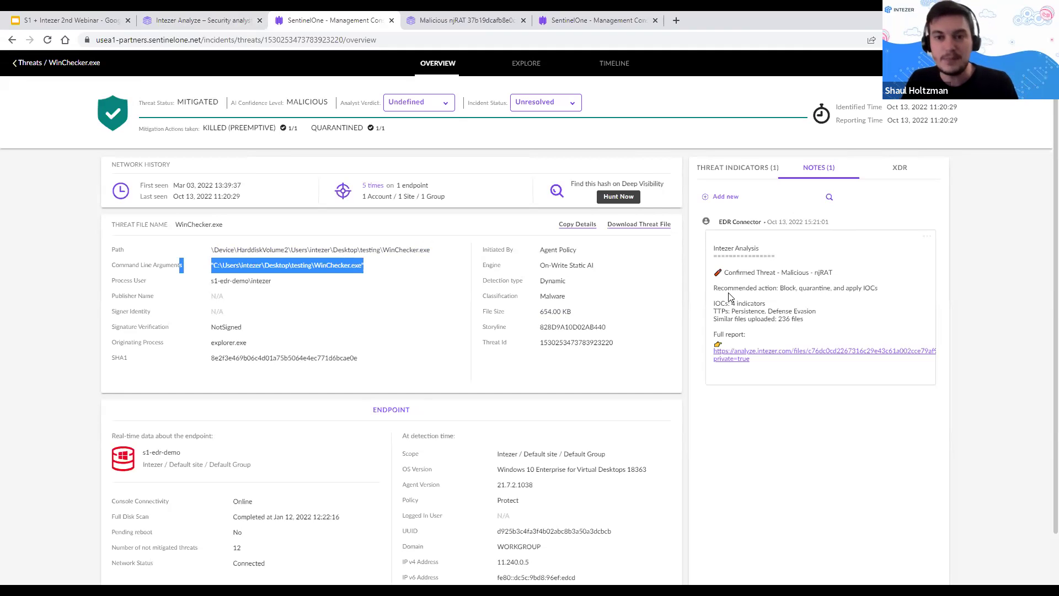
- Switch back to the Intezer report, open the in-memory module c76dc0cd2267316c29e43c61.exe and read the njRAT family description
key("ctrl+Tab")
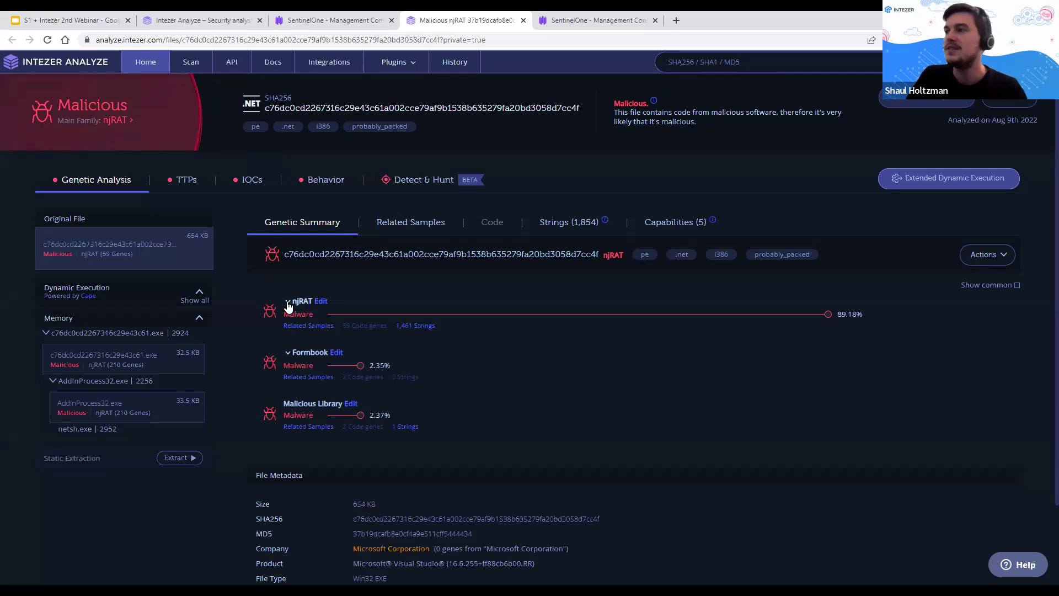
triple_click(138, 355)
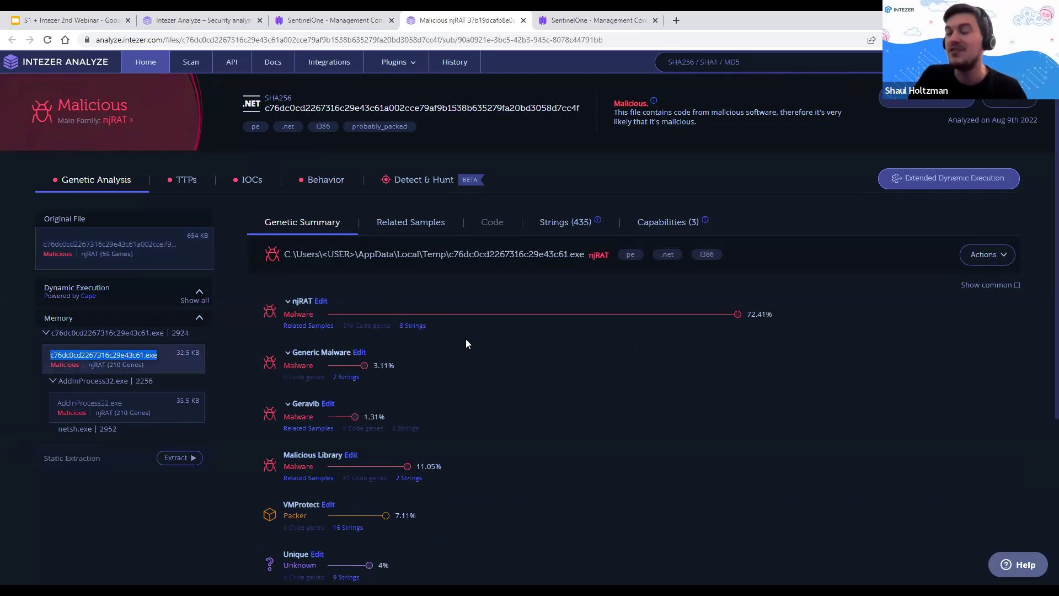
left_click(291, 303)
left_click_drag(774, 395, 336, 336)
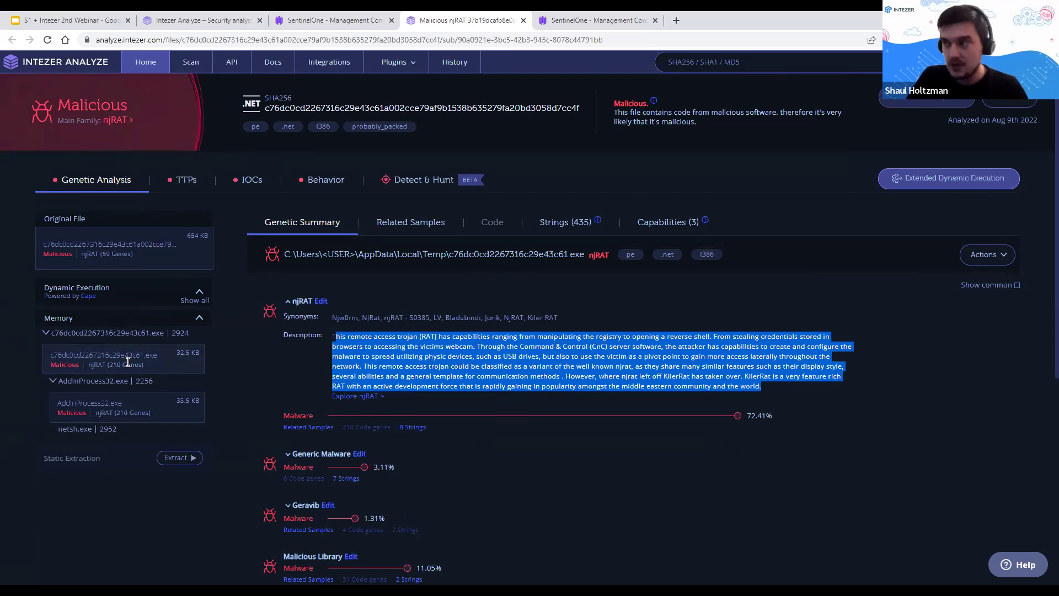
- Open the file's TTPs, show the full technique list and review the detected techniques with their severities
left_click(187, 181)
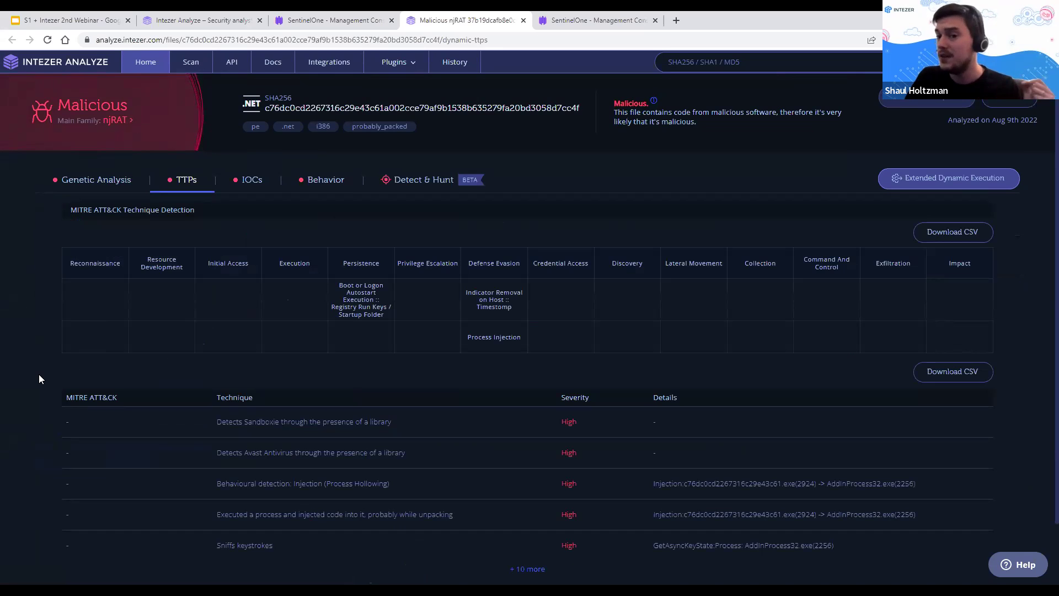
scroll(38, 379, "down", 1)
left_click(538, 501)
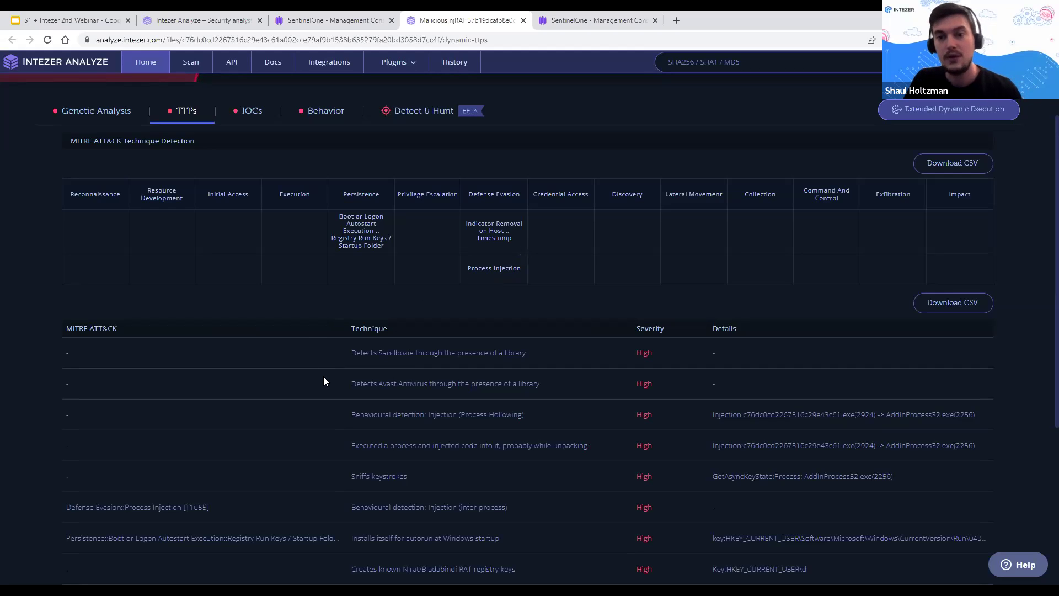
scroll(331, 383, "down", 1)
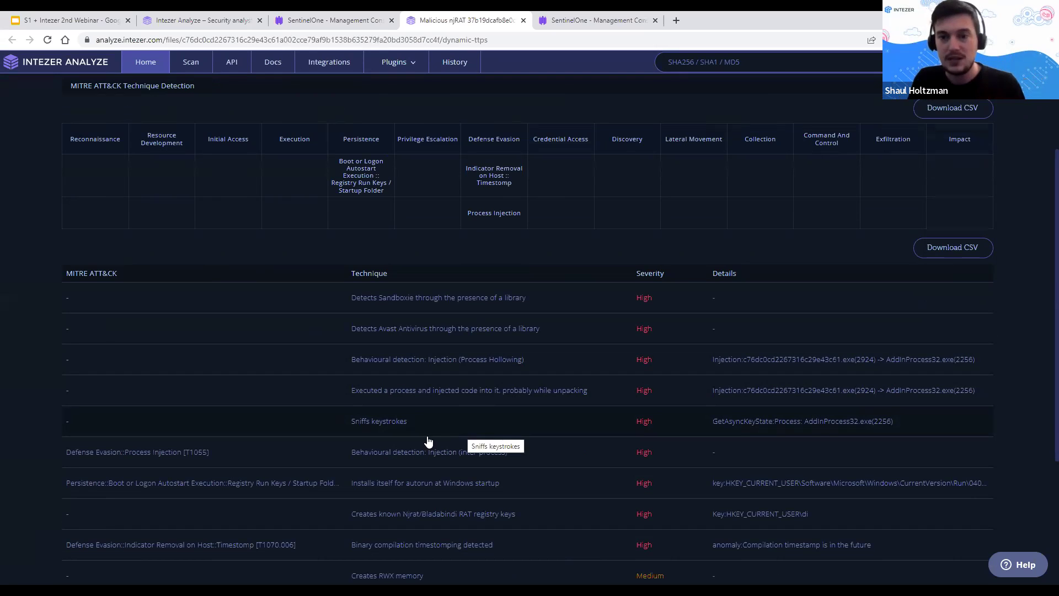
scroll(204, 390, "down", 1)
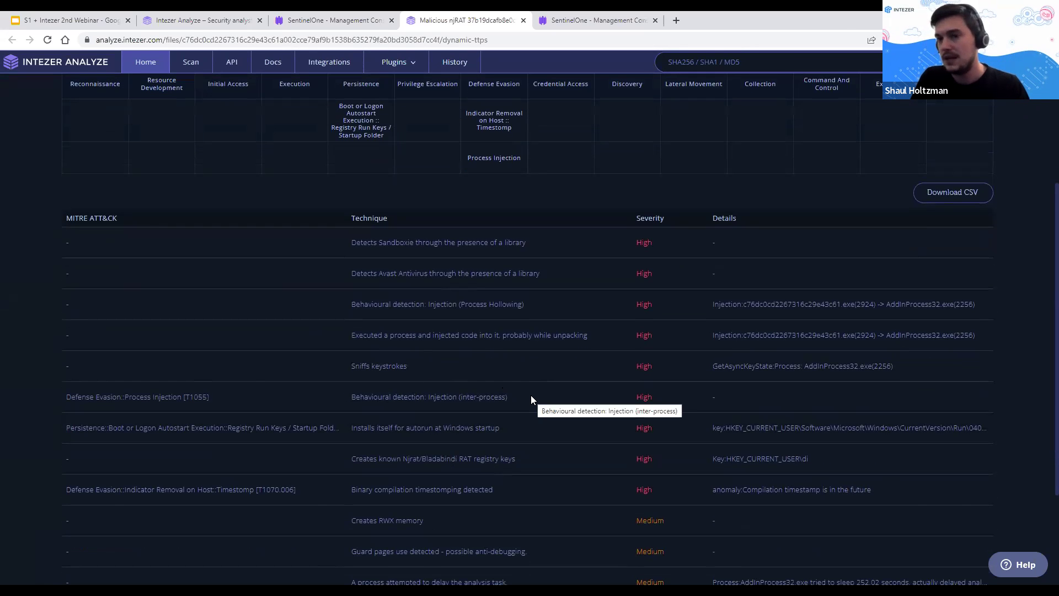
scroll(531, 395, "down", 1)
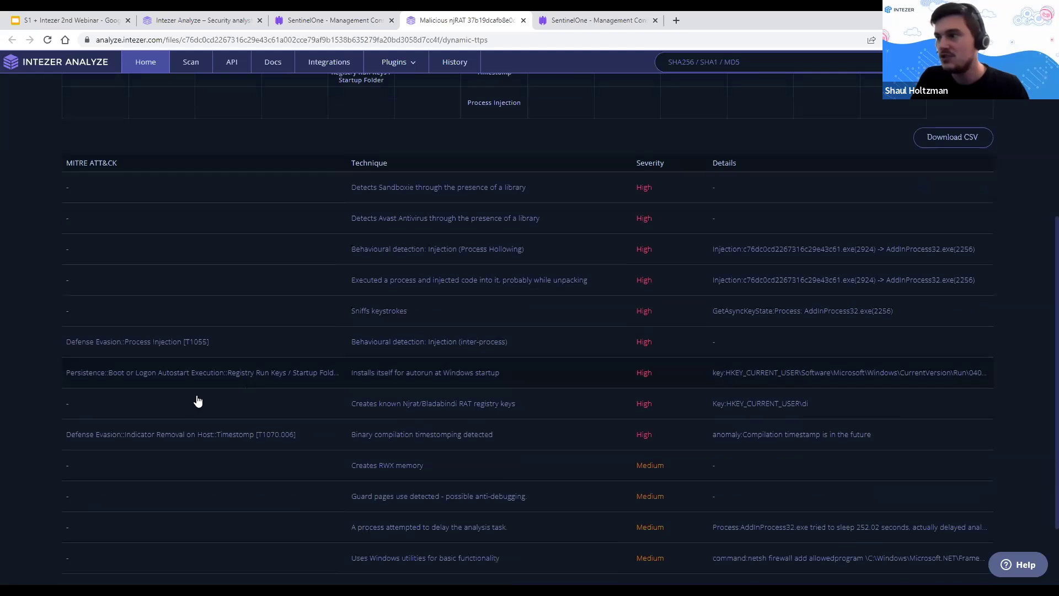
- Expand the Persistence technique for Registry Run Keys / Startup Folder and inspect its registry keys and data paths
left_click(104, 380)
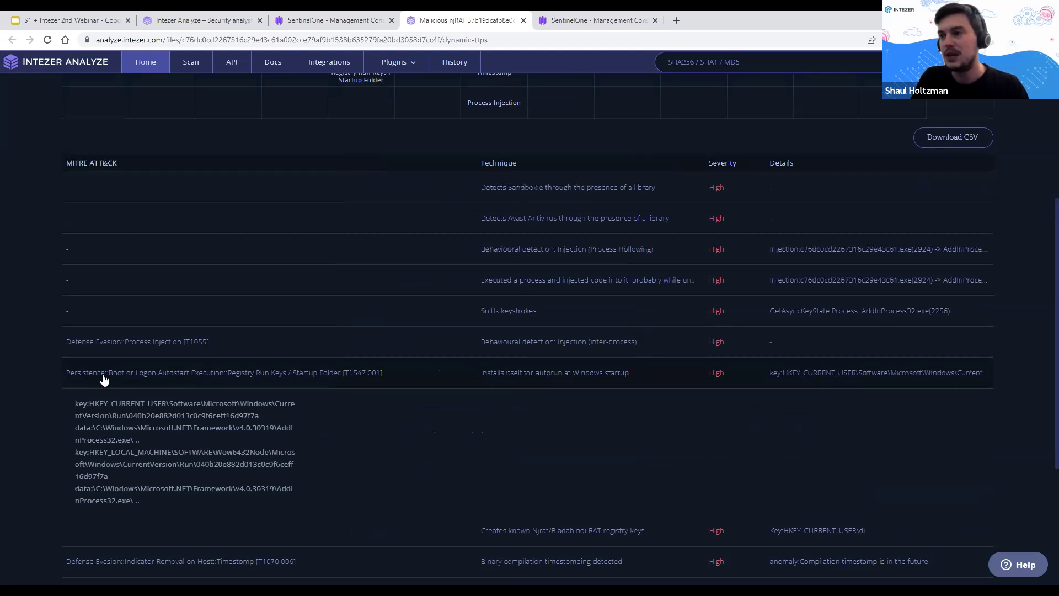
scroll(104, 380, "down", 1)
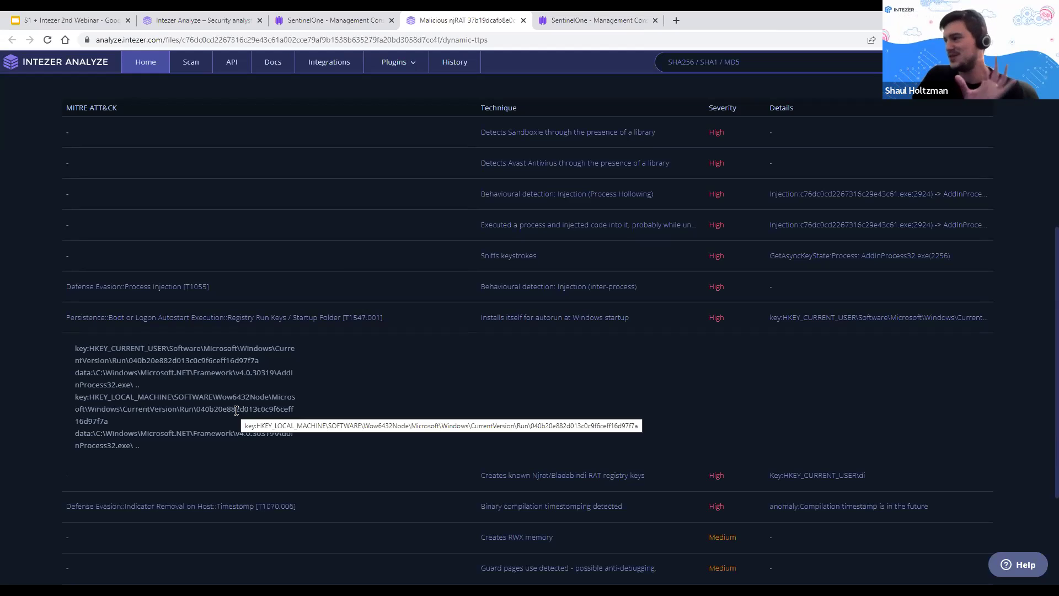
scroll(235, 411, "down", 1)
scroll(302, 366, "up", 6)
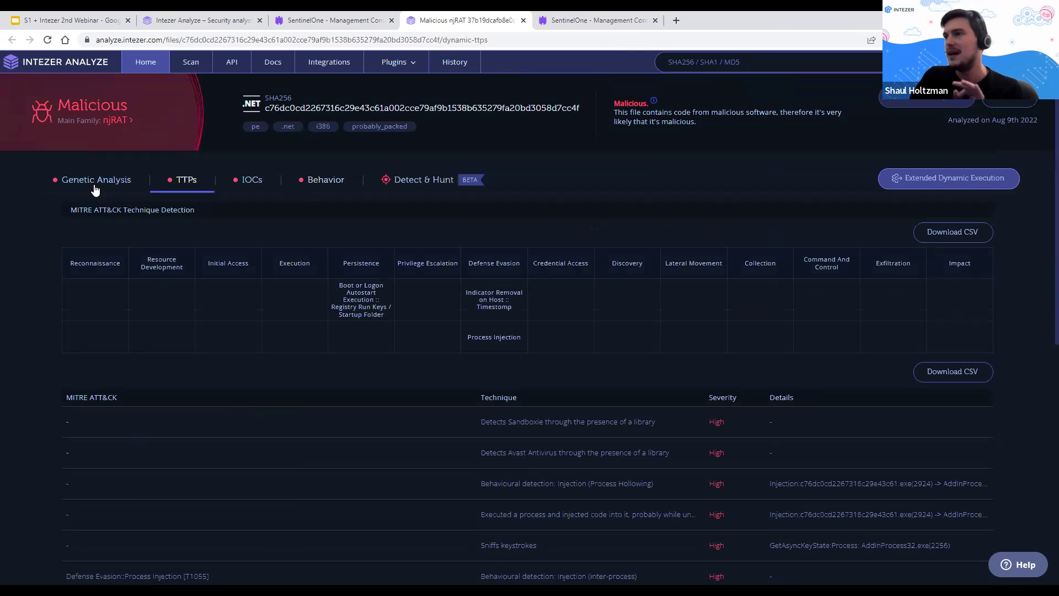
- Open Detect & Hunt, show all activity-based detection opportunities and examine the process, registry, network and file artifacts
left_click(408, 183)
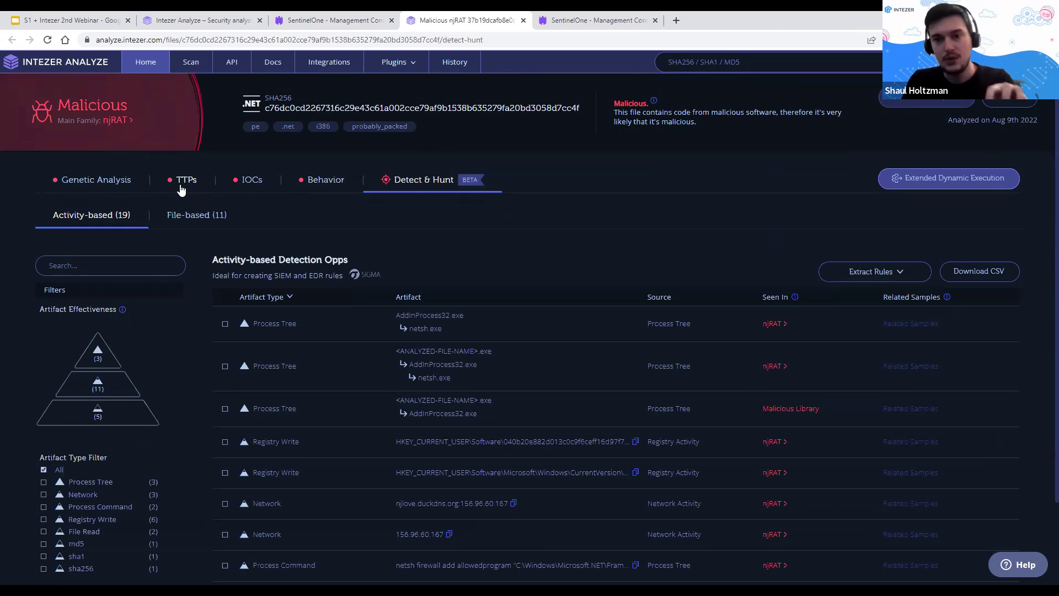
scroll(459, 206, "down", 2)
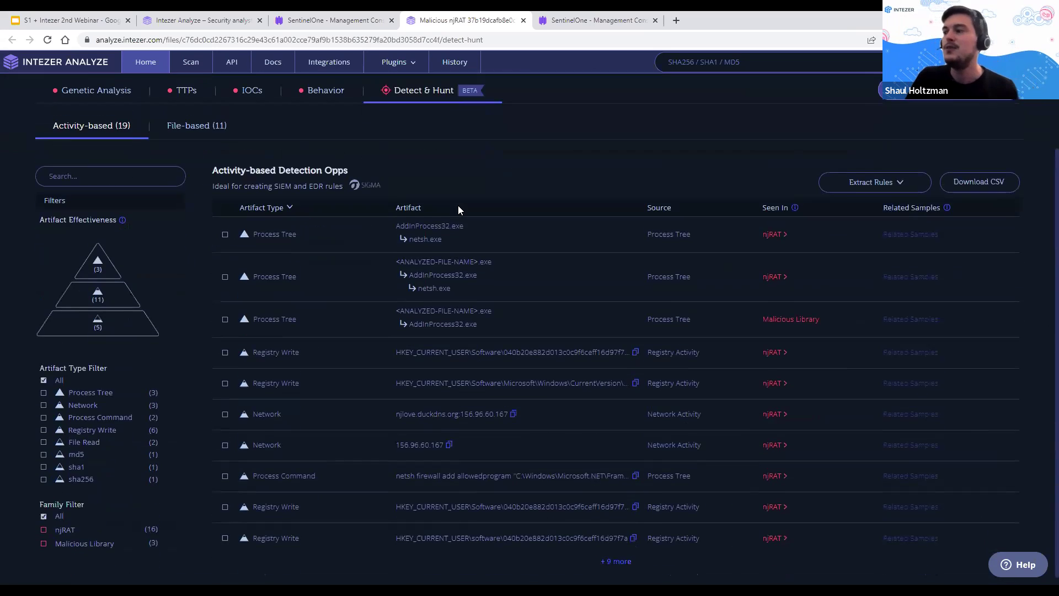
left_click(629, 558)
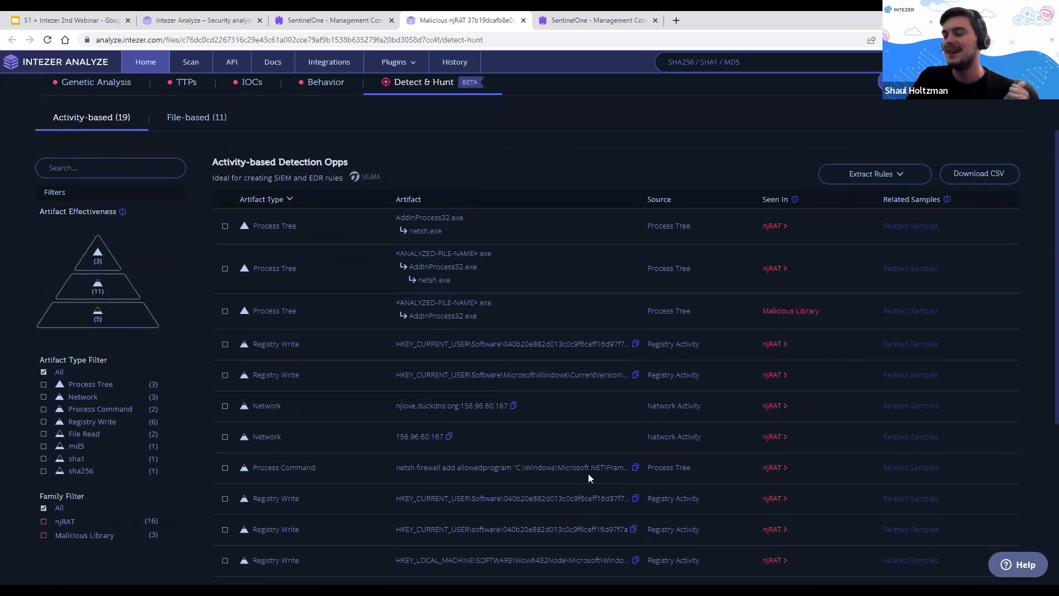
scroll(590, 474, "down", 1)
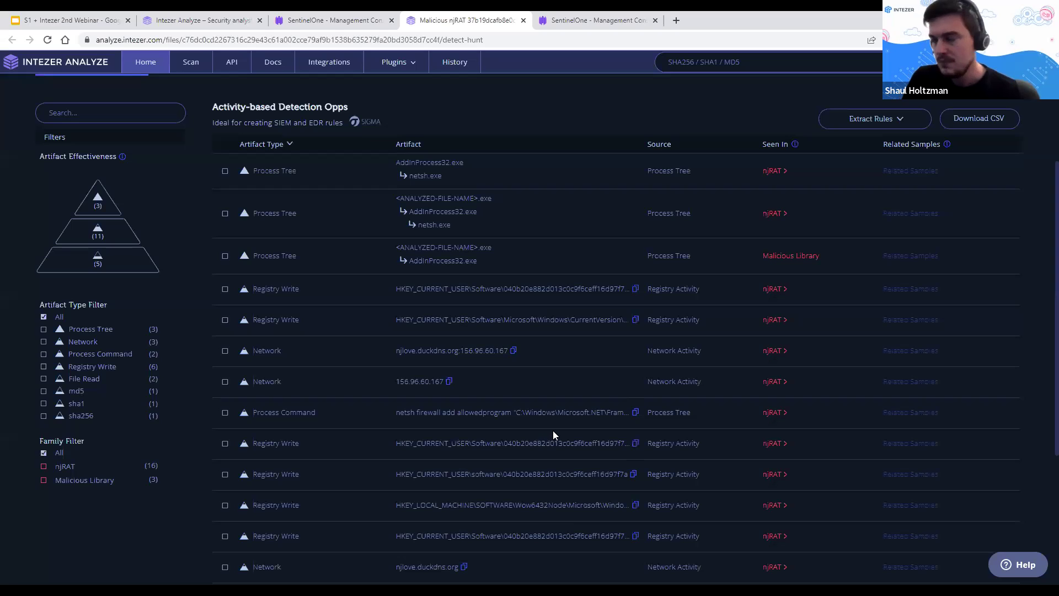
scroll(553, 431, "up", 1)
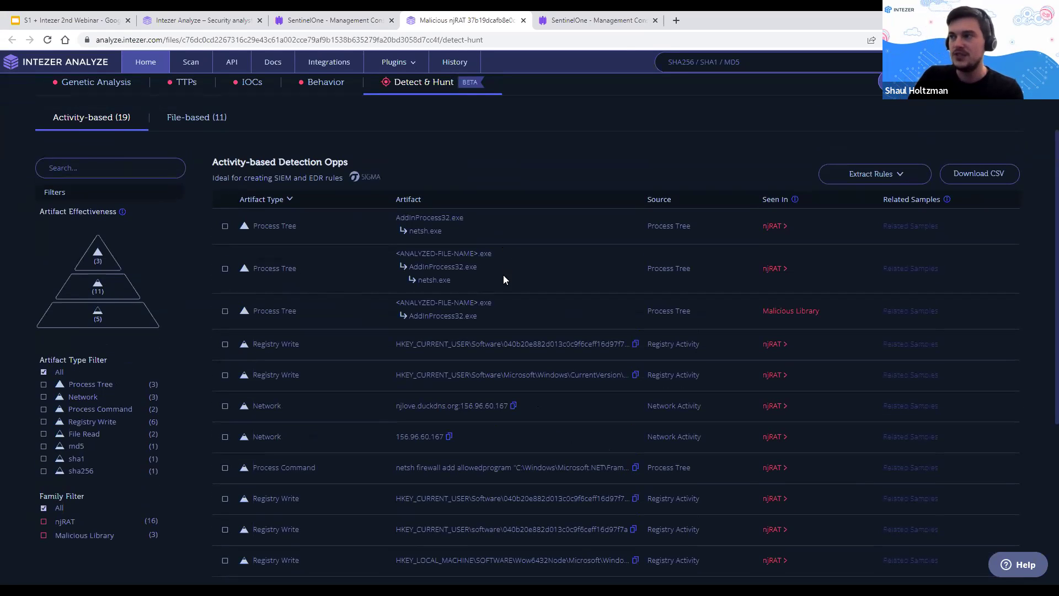
scroll(426, 288, "down", 1)
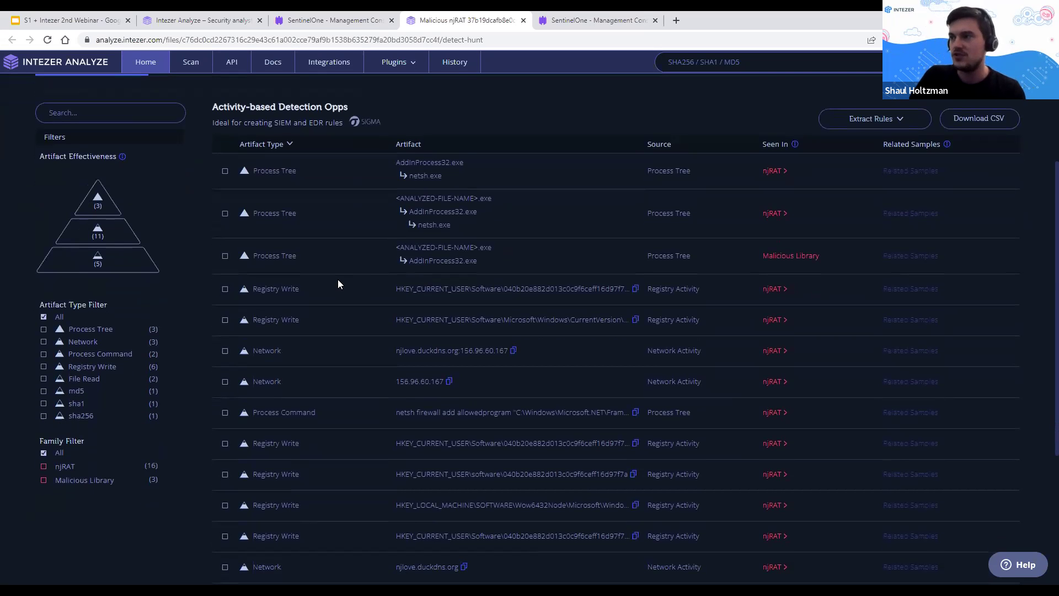
scroll(549, 298, "down", 1)
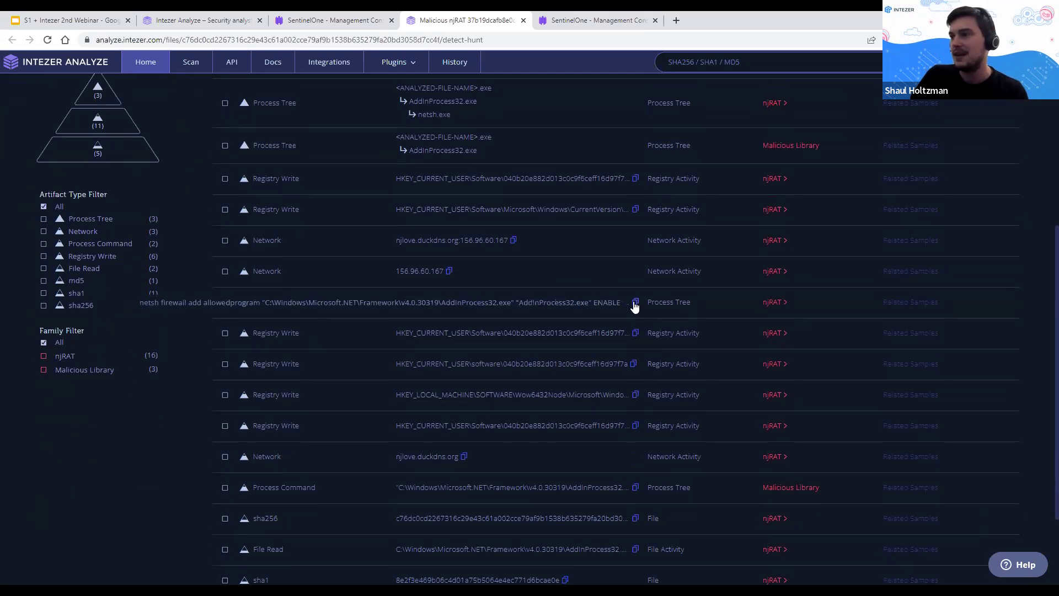
scroll(497, 397, "down", 2)
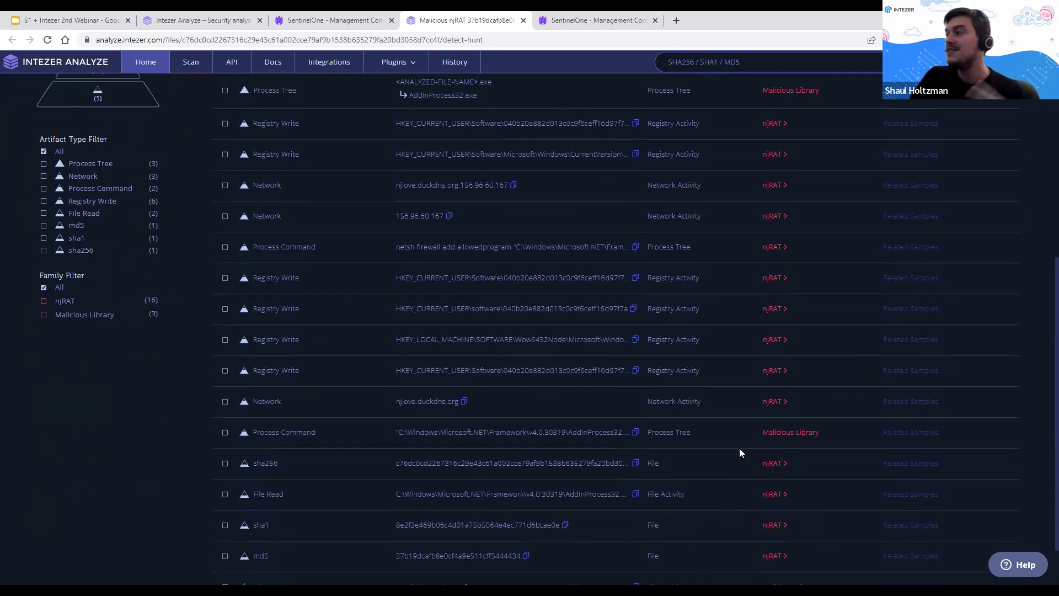
scroll(789, 248, "up", 4)
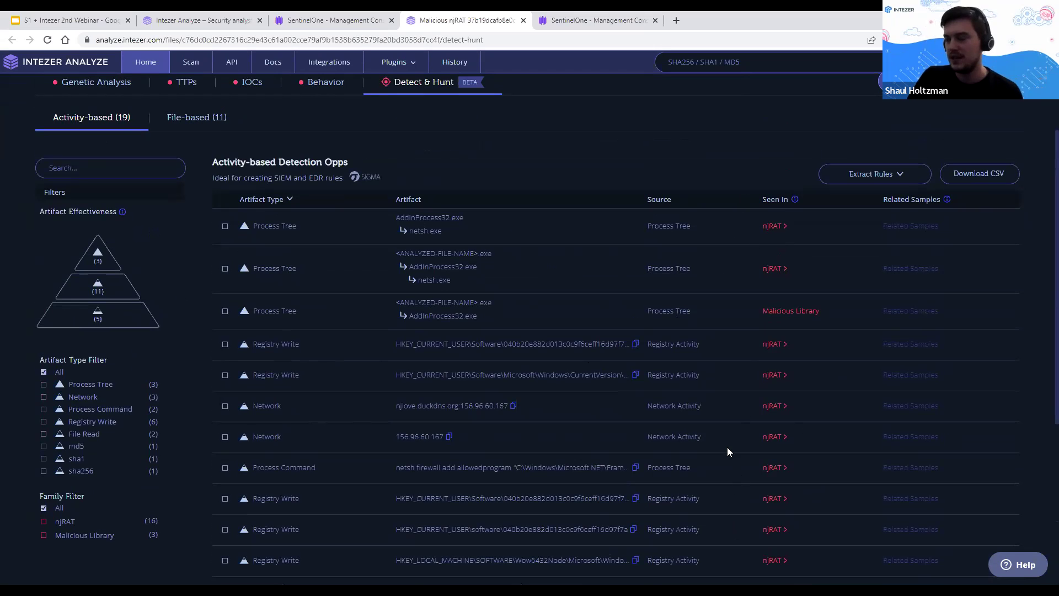
scroll(354, 220, "up", 1)
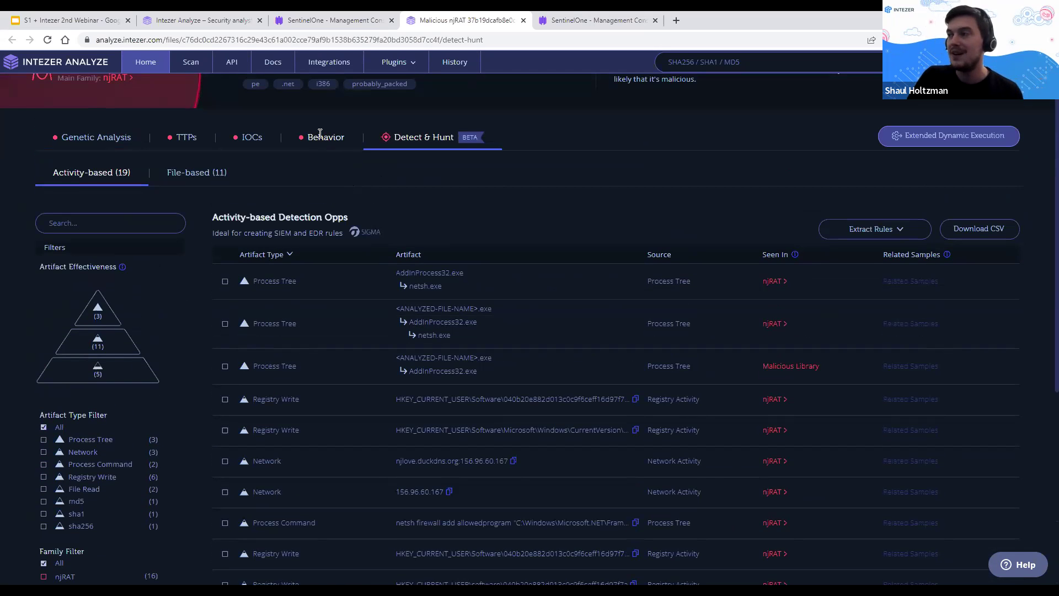
- Look through the file's Behavior report, including its network, file and registry activity
left_click(323, 137)
scroll(231, 243, "down", 8)
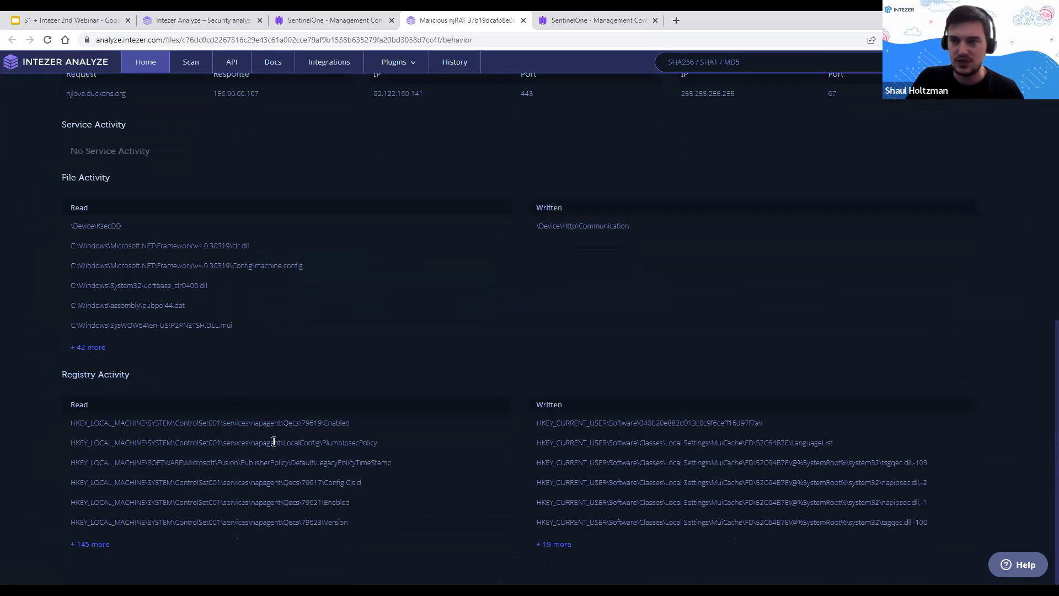
scroll(274, 386, "up", 9)
- Return to Detect & Hunt, show all artifacts and select the CurrentVersion registry write and the 156.96.60.167 network artifact
left_click(426, 244)
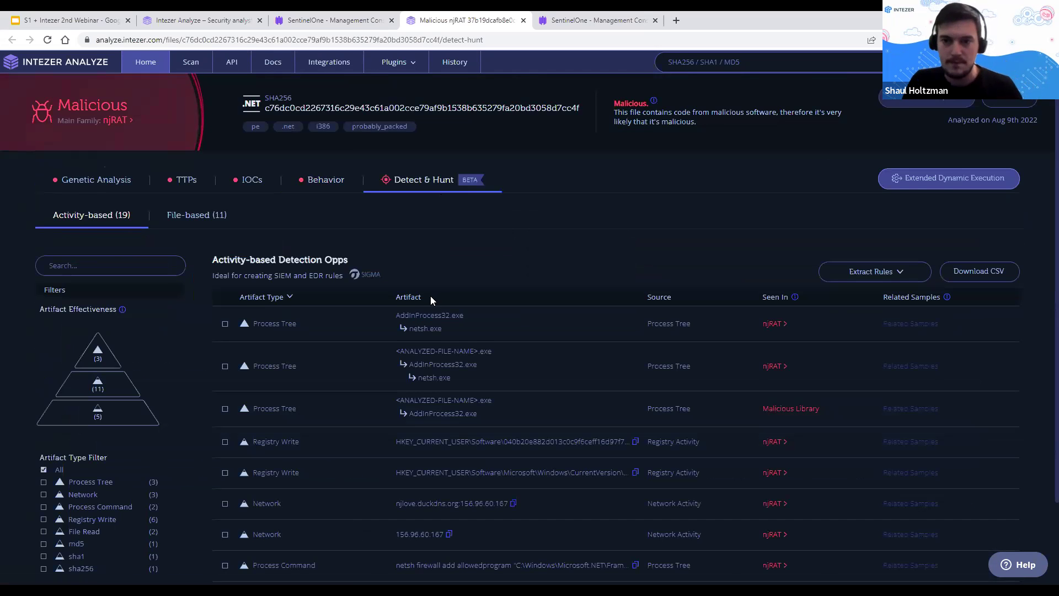
scroll(431, 299, "down", 2)
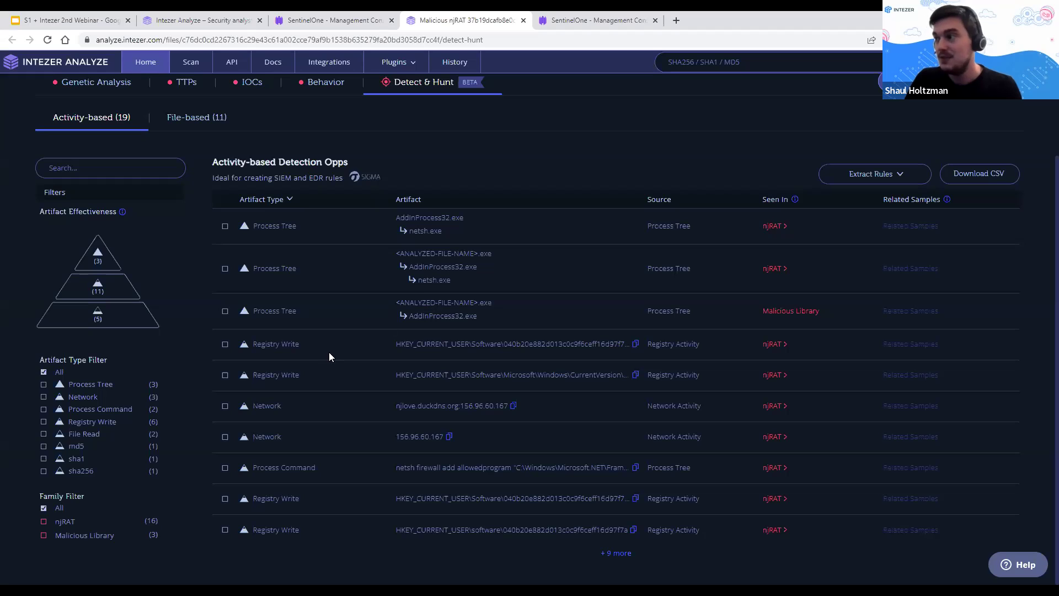
left_click(624, 551)
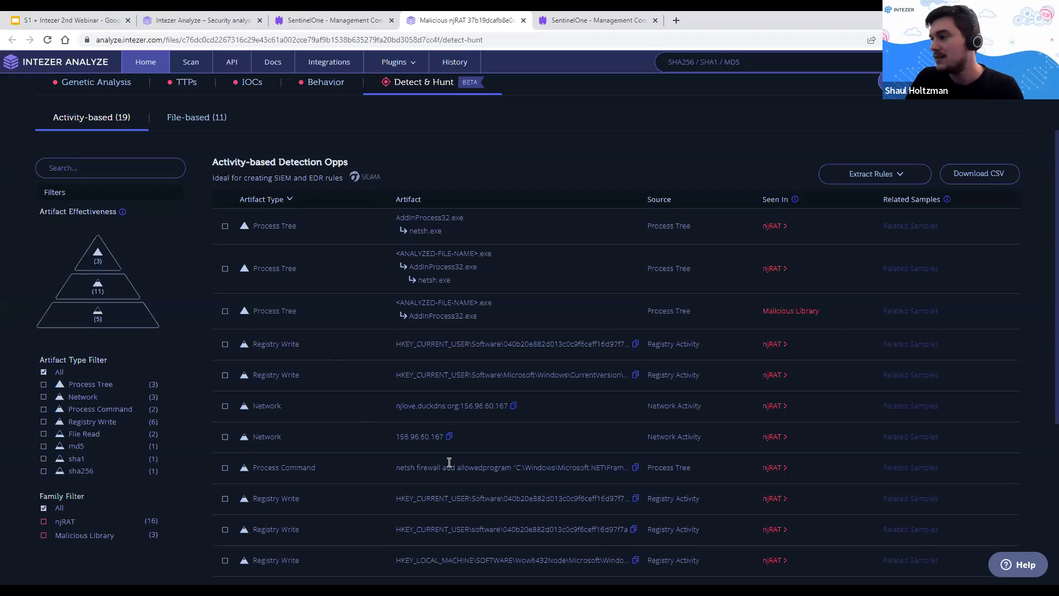
scroll(485, 419, "down", 3)
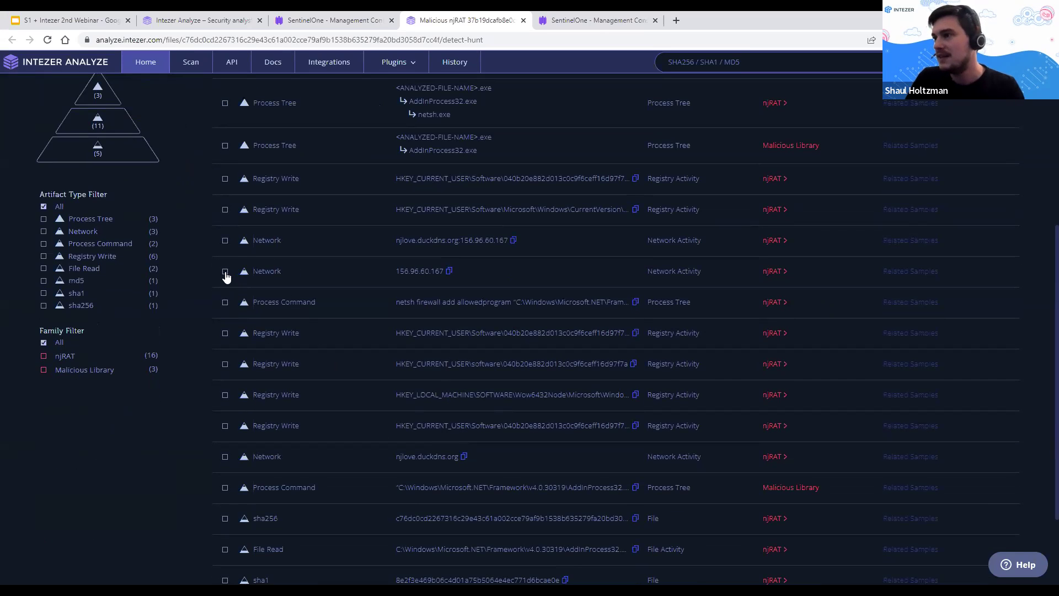
left_click(226, 211)
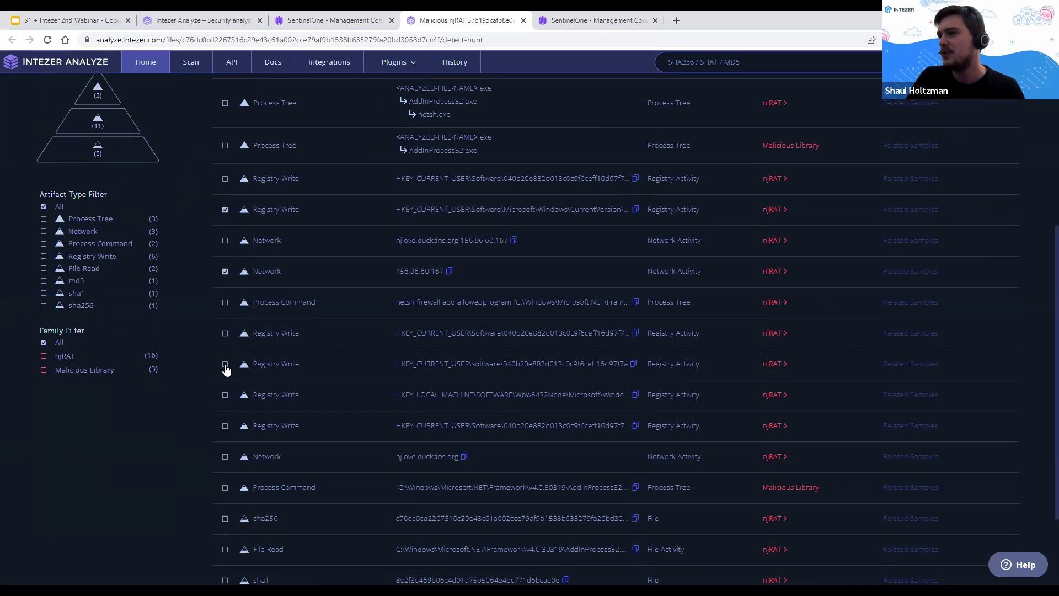
- Extract SentinelOne rules from the selected activity-based artifacts
scroll(732, 352, "up", 5)
left_click(891, 277)
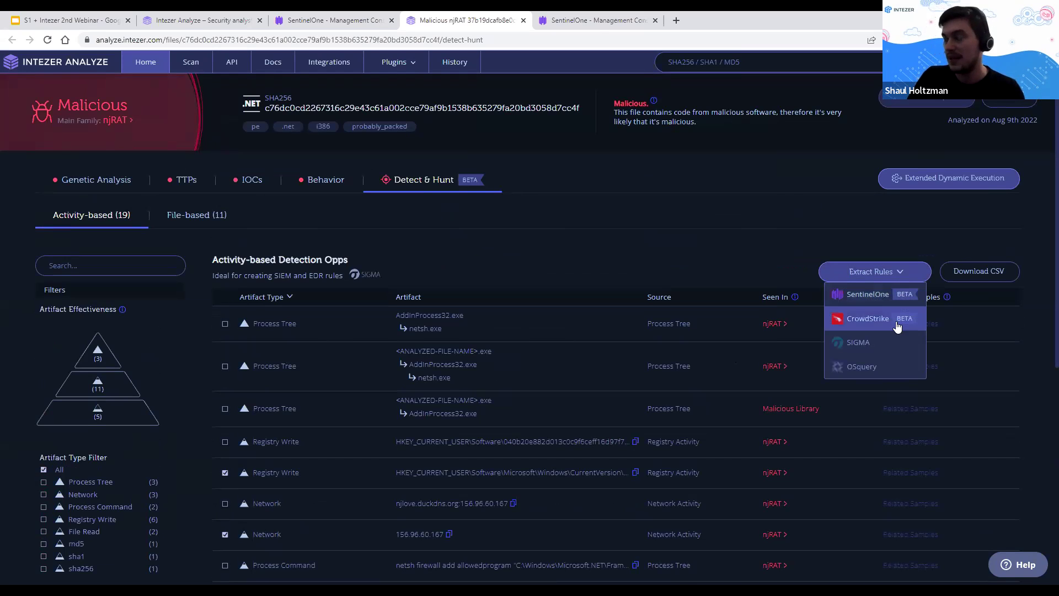
left_click(851, 301)
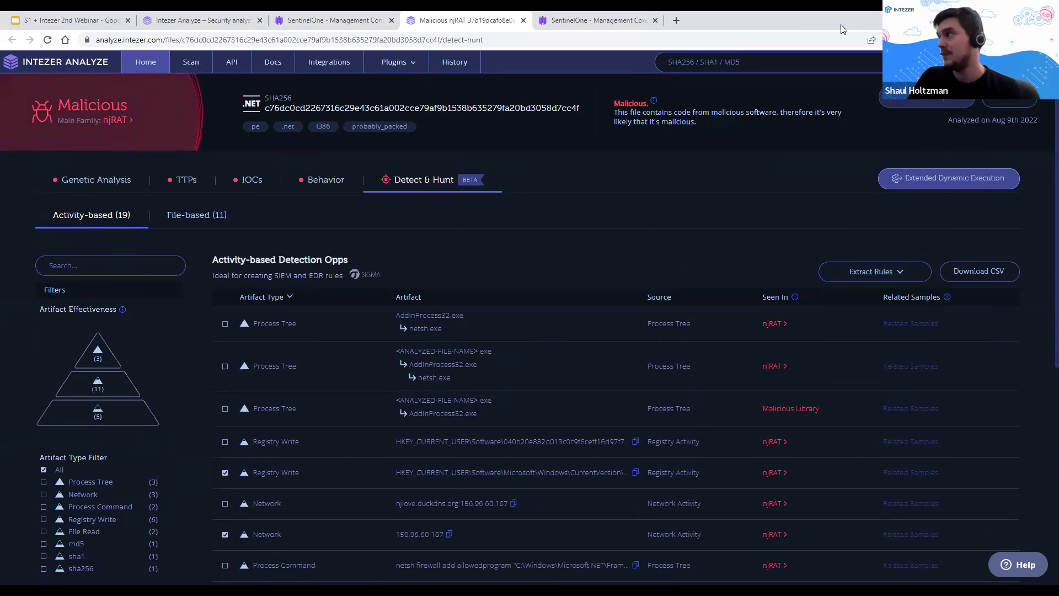
- Switch to SentinelOne, return from the 7533.dll incident to the threats list and filter it to the last 24 hours
left_click(602, 17)
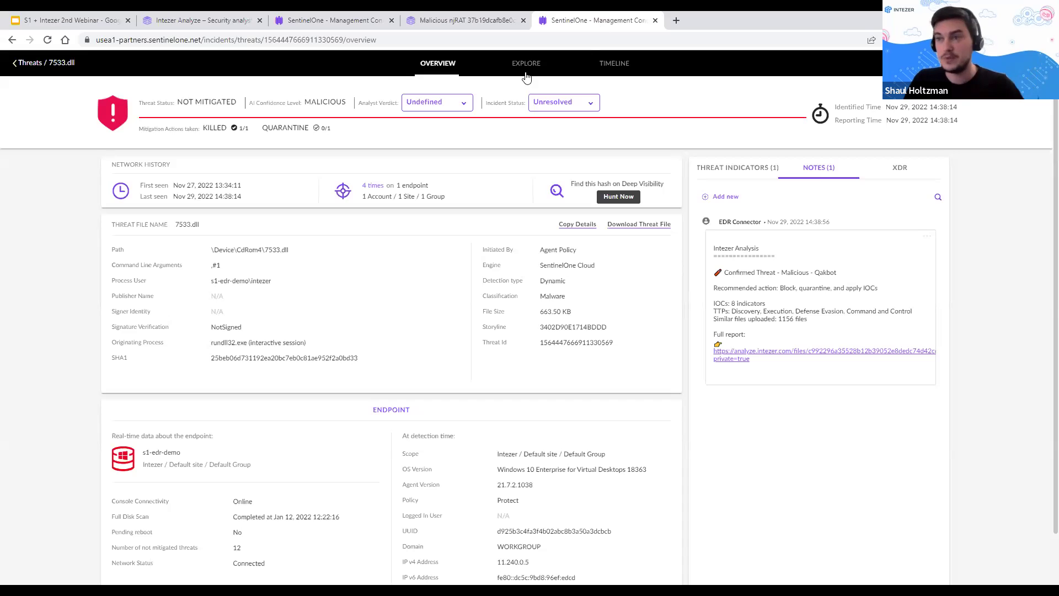
left_click(65, 61)
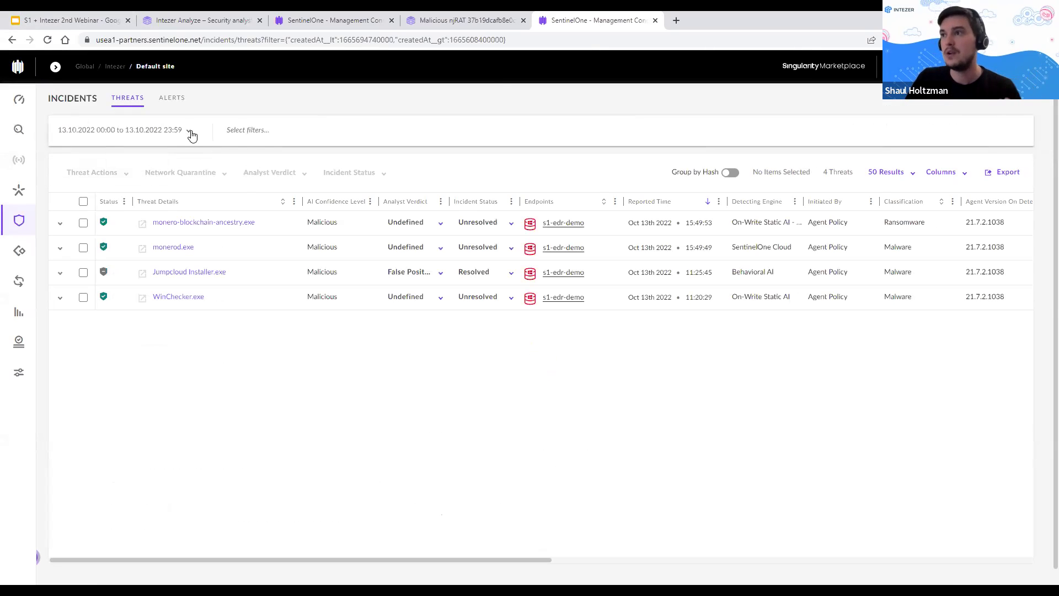
left_click(186, 132)
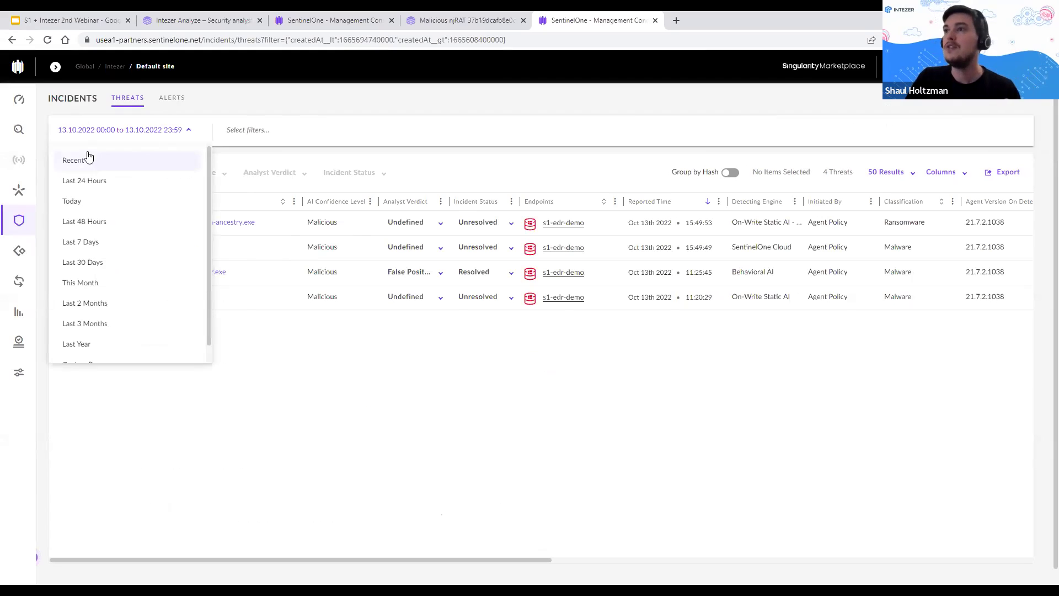
left_click(105, 182)
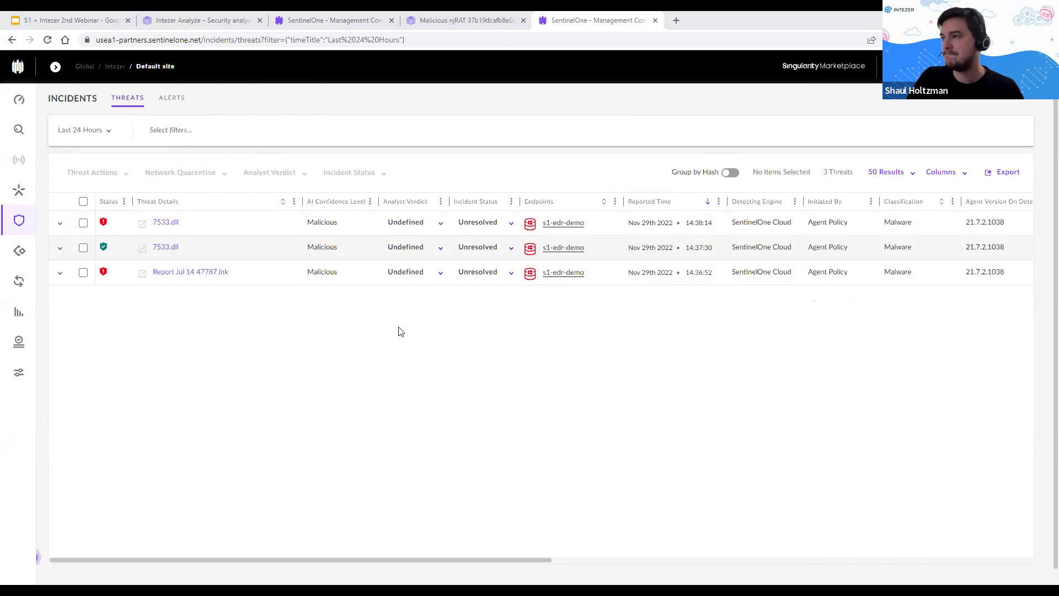
- Open the most recent 7533.dll threat and read the verdict and TTPs in its Intezer Analysis note
left_click(166, 224)
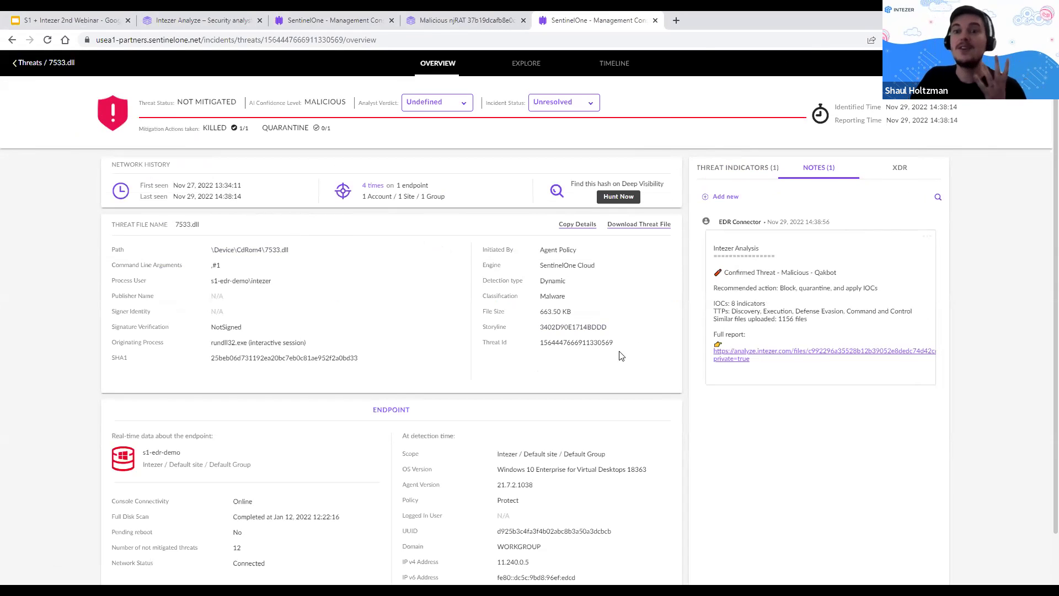
double_click(761, 273)
double_click(795, 273)
left_click(829, 272)
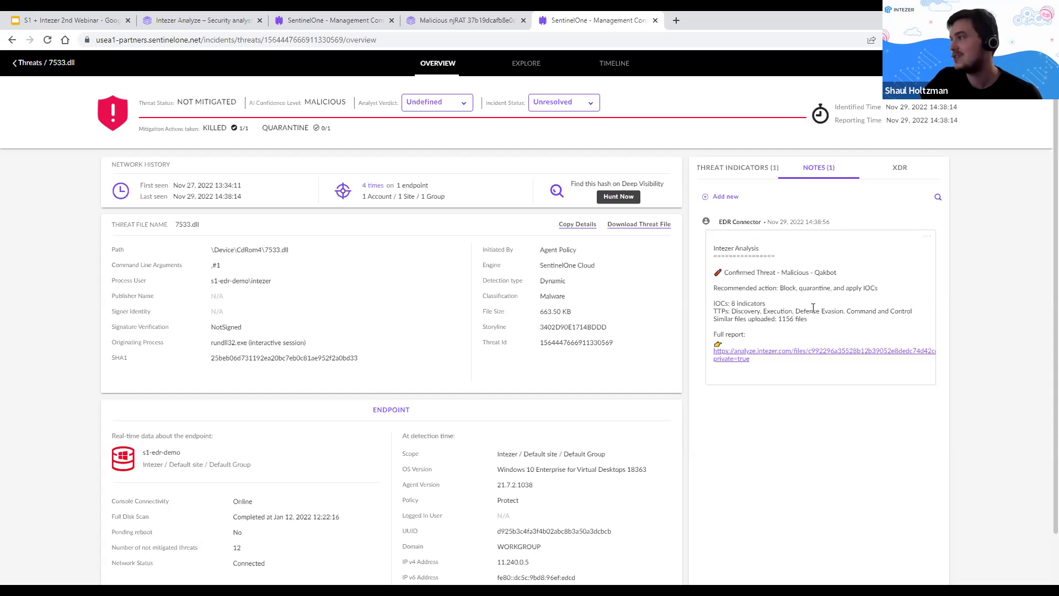
left_click_drag(847, 311, 923, 313)
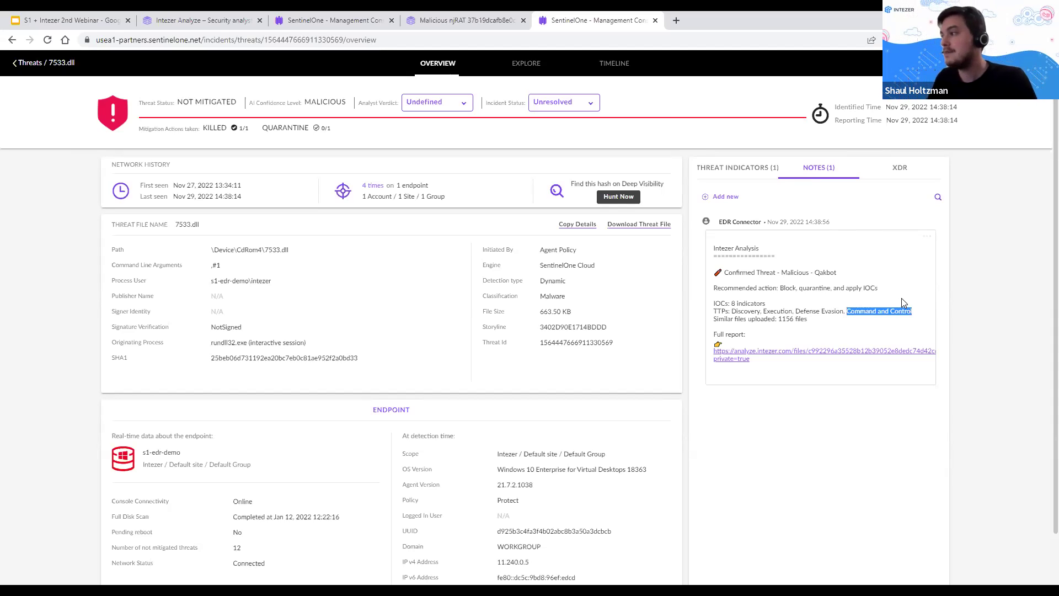
- Open the note's full Intezer report, list all detected TTPs and examine the details of the Scheduled Task/Job [T1053] technique
left_click(805, 353)
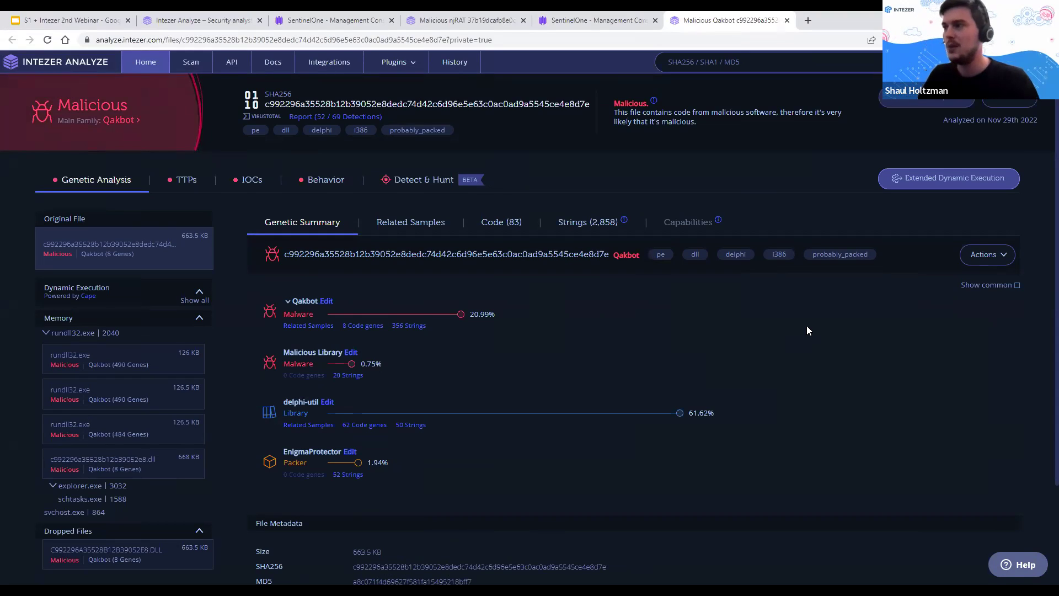
left_click(183, 190)
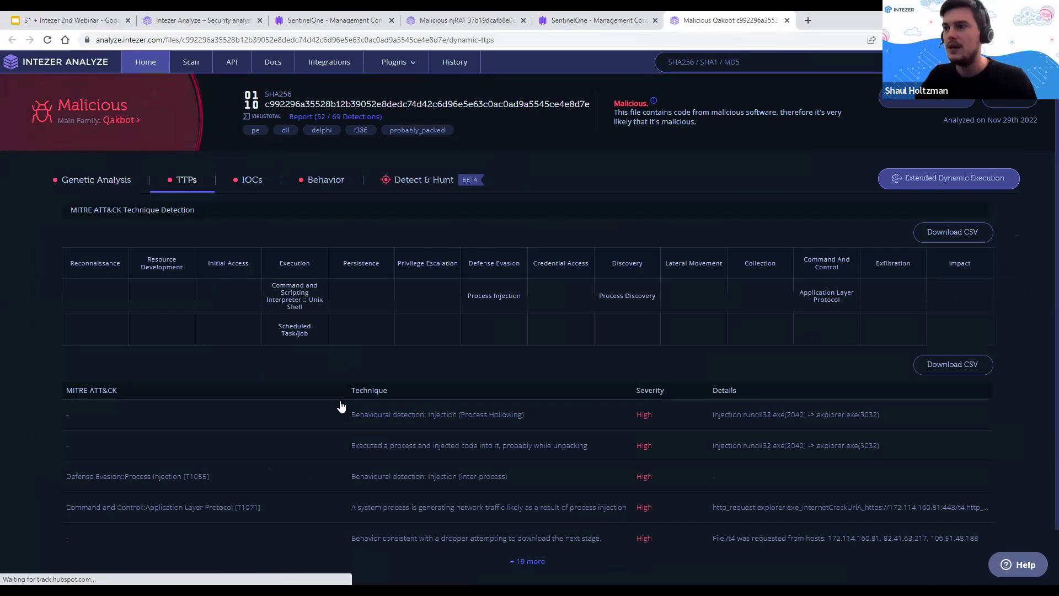
scroll(340, 407, "down", 1)
left_click(524, 502)
scroll(331, 374, "down", 5)
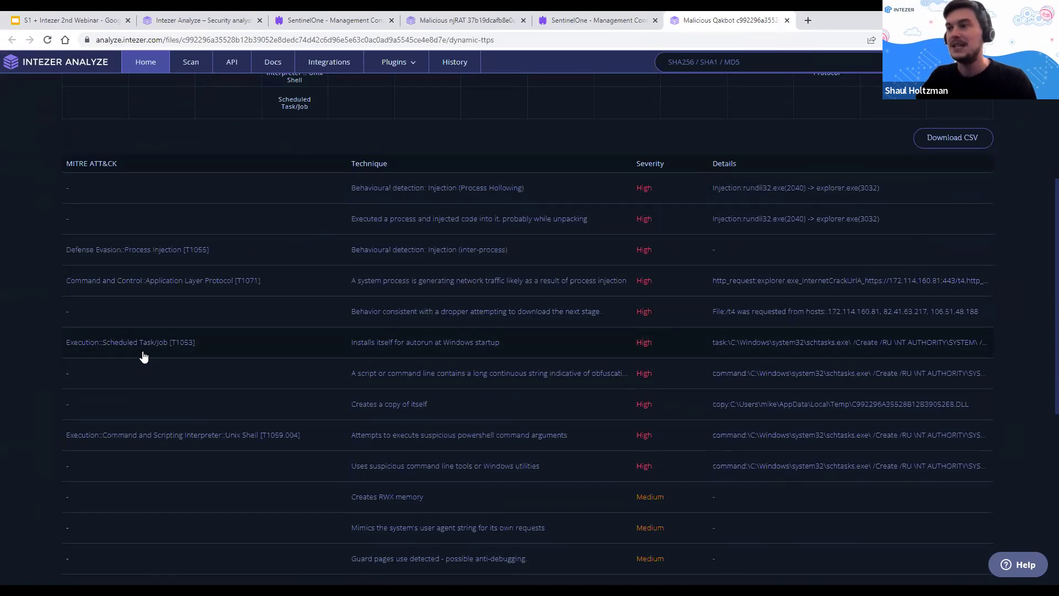
left_click(142, 356)
left_click_drag(244, 471, 198, 353)
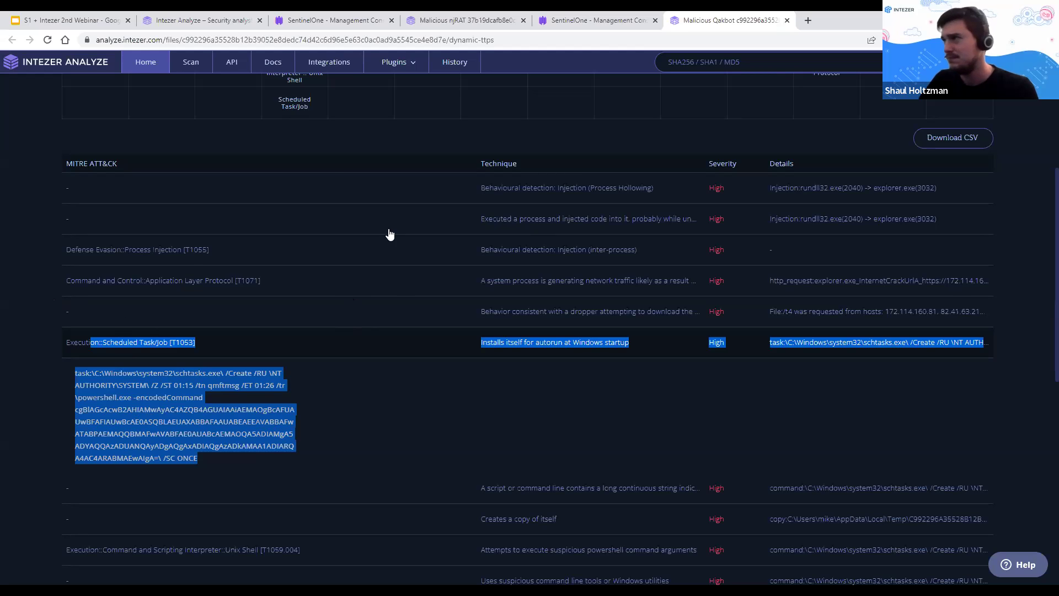
left_click(243, 24)
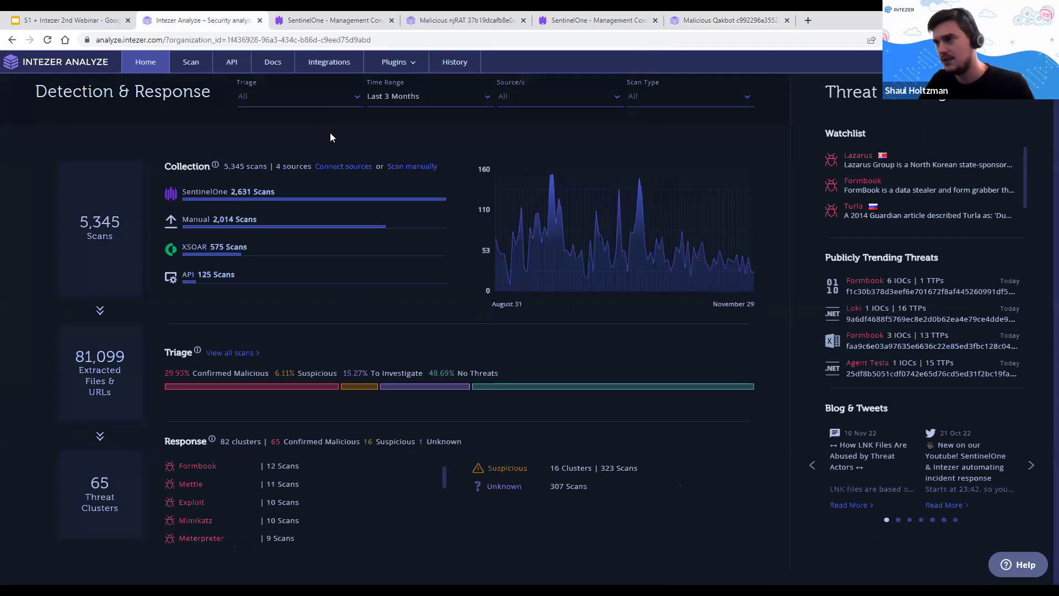
key("ctrl+Tab")
key("ctrl+Tab")
key("ctrl+Tab")
key("ctrl+Tab")
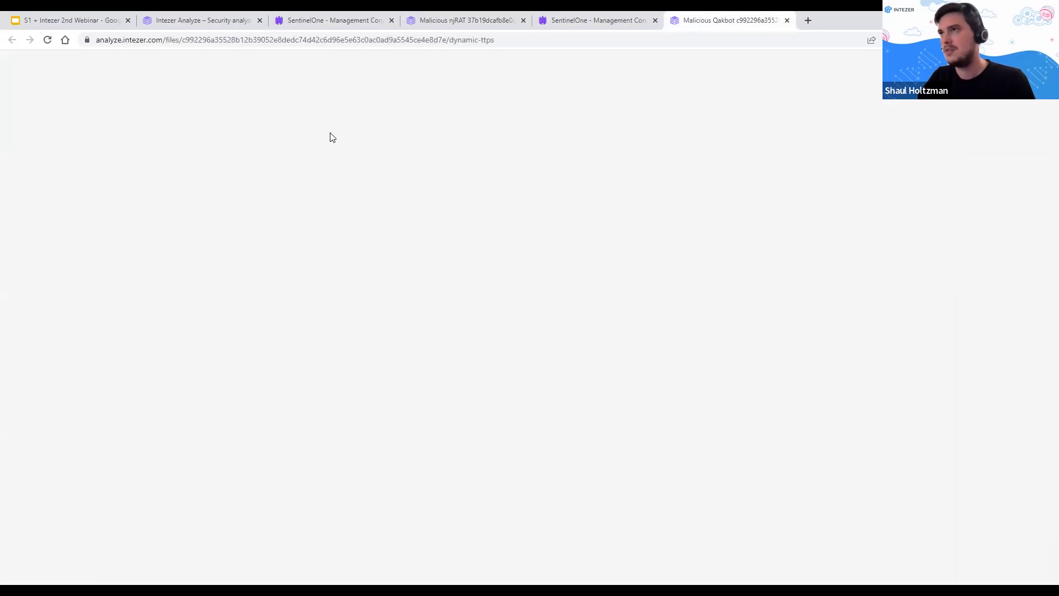
- Reopen the full Intezer report from the 7533.dll threat's note in a new tab and close the old report
left_click(628, 12)
left_click(837, 359)
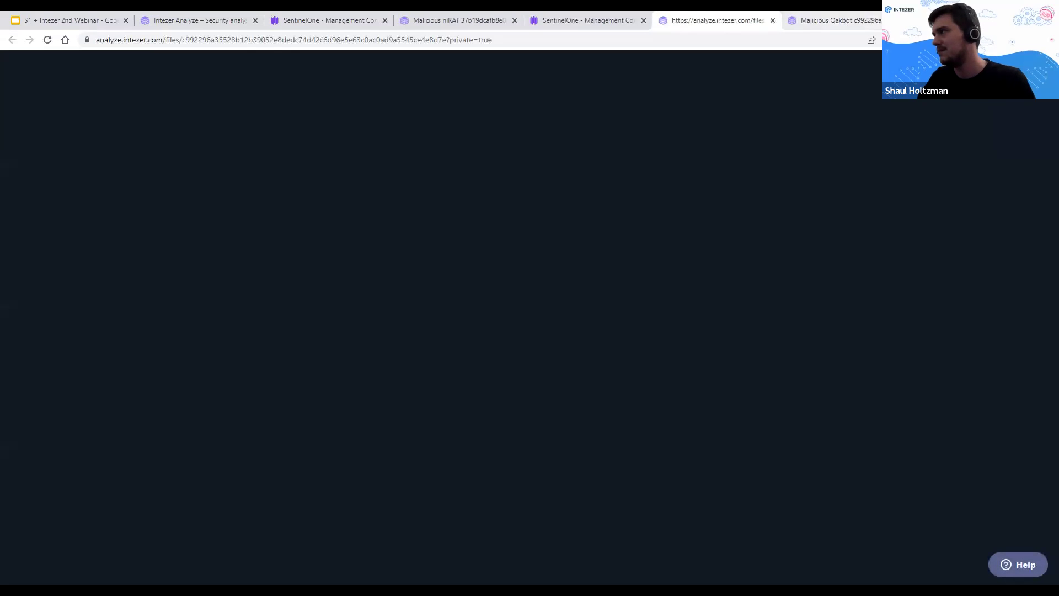
middle_click(845, 22)
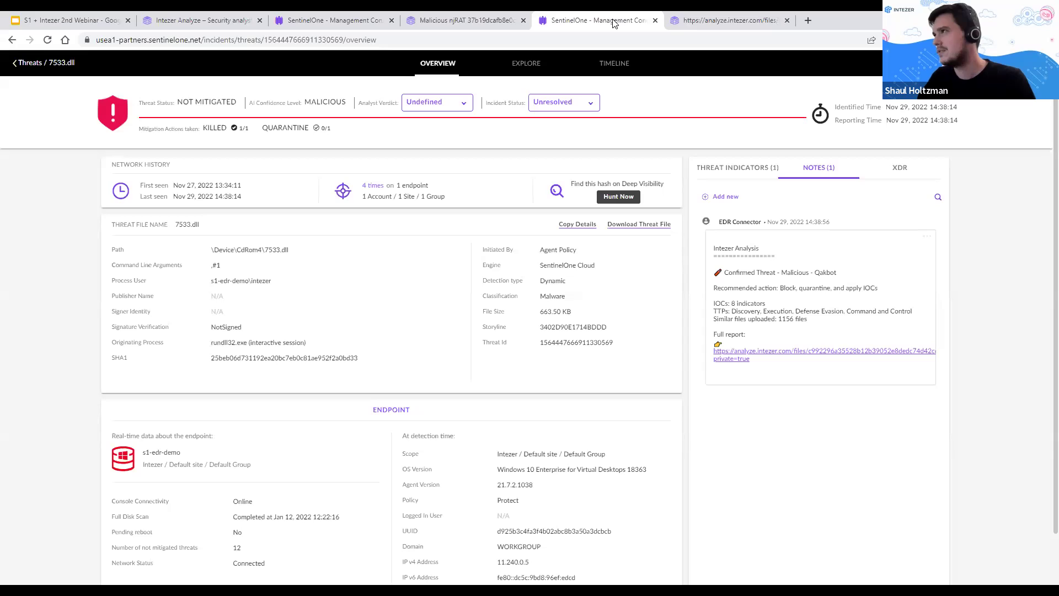
left_click(613, 22)
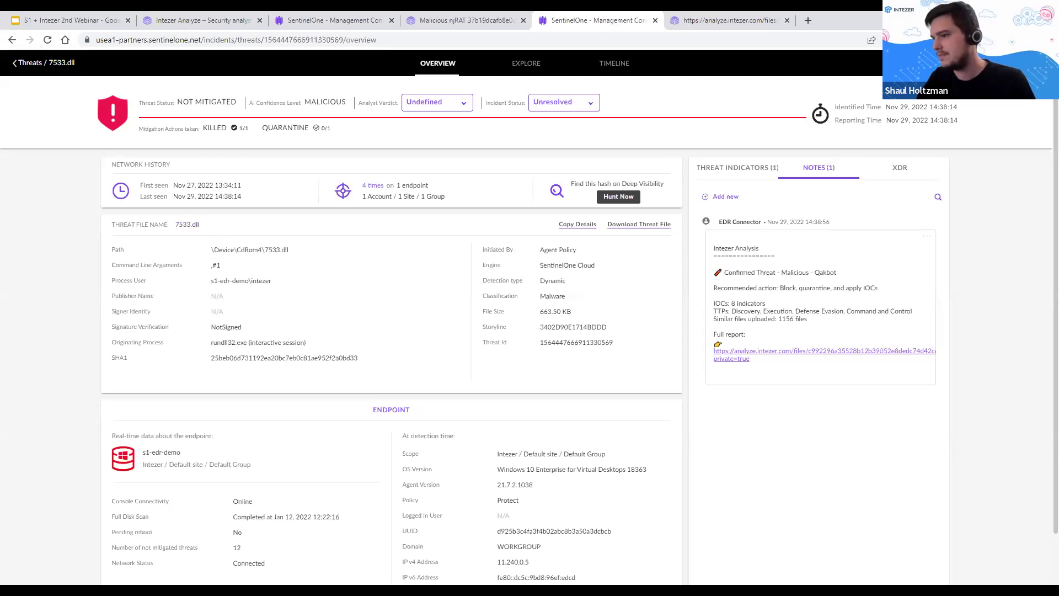
left_click(794, 353, "ctrl")
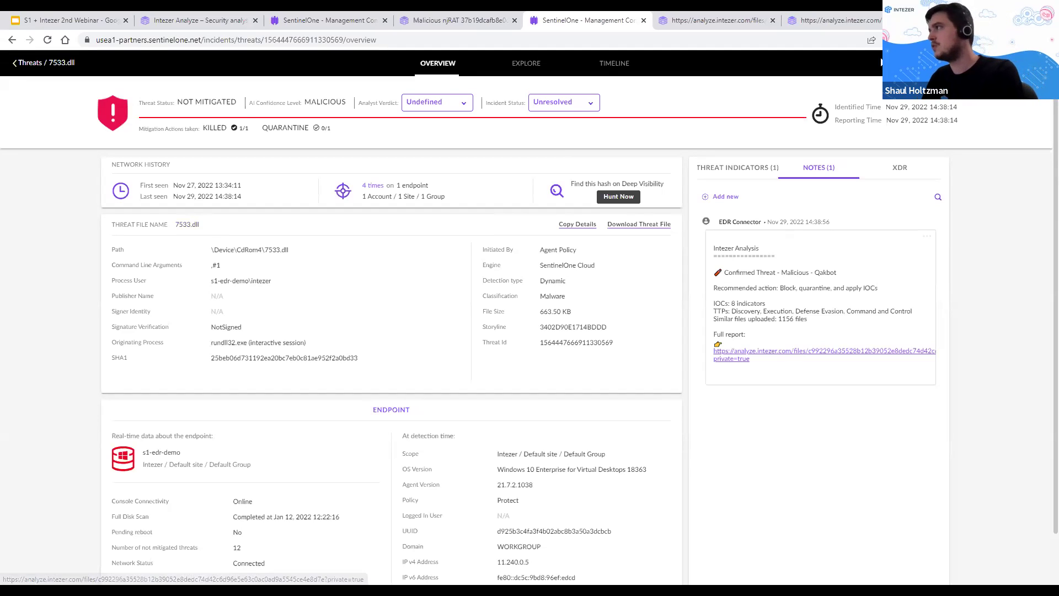
left_click(844, 20)
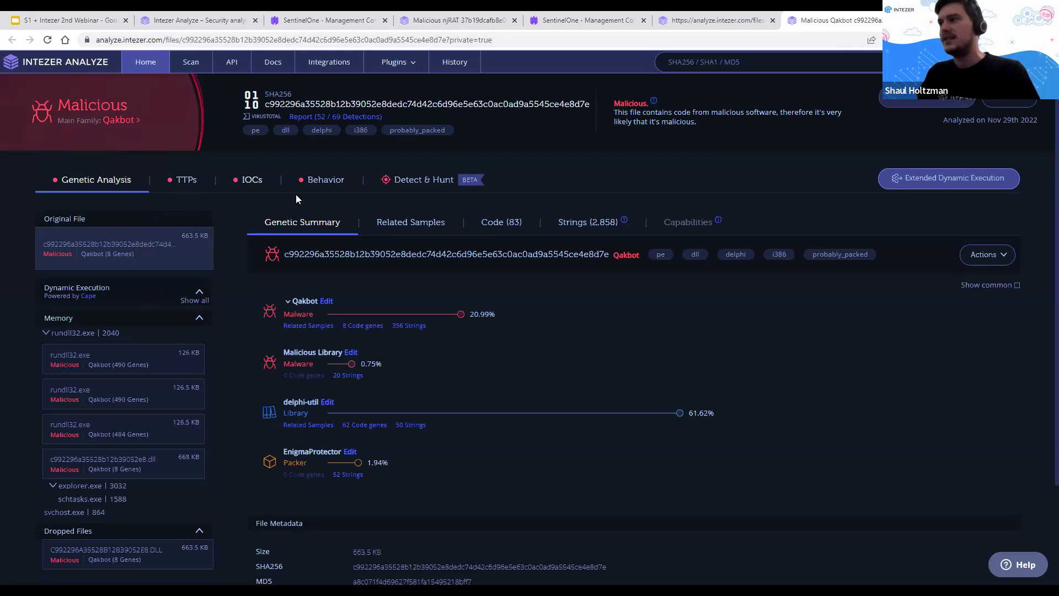
- Review the 7533.dll report's activity-based Detect & Hunt artifacts and return to its Genetic Analysis
left_click(392, 190)
scroll(478, 494, "down", 2)
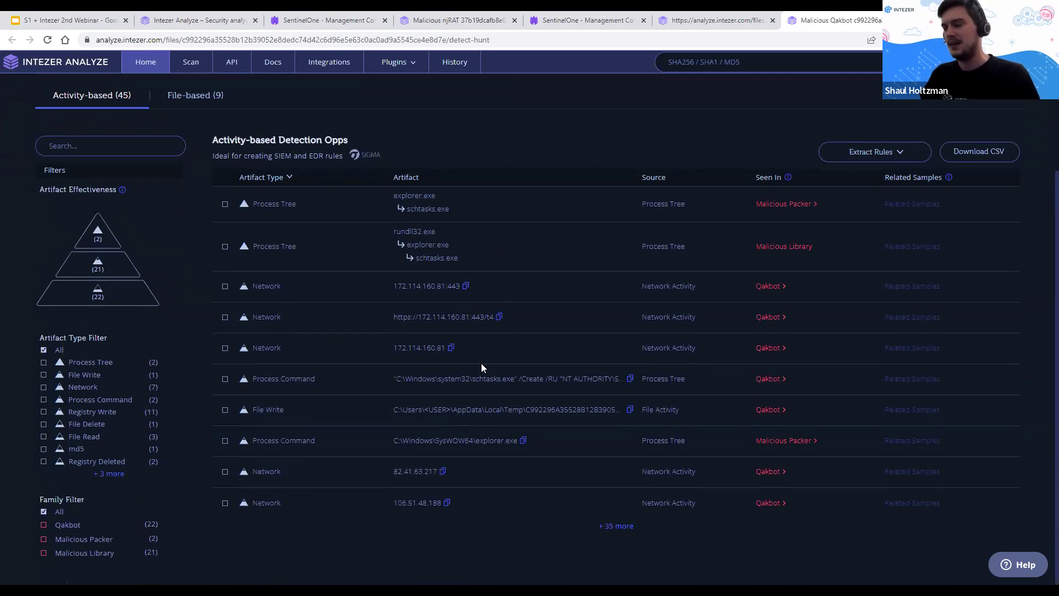
scroll(479, 380, "up", 2)
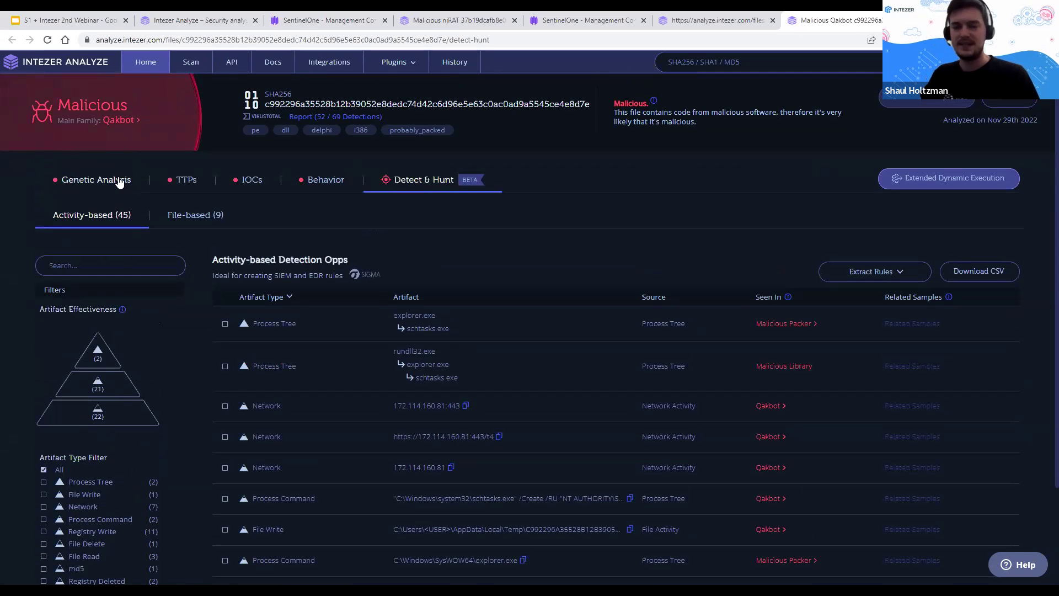
left_click(118, 181)
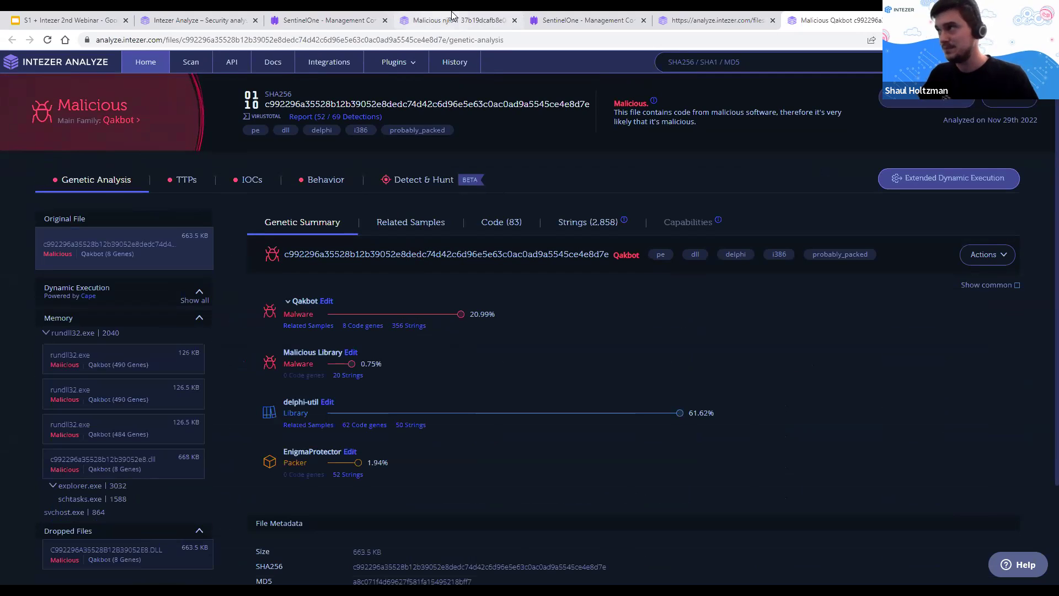
- Look up the endpoint and memory scans in Intezer's history and open the 29 Nov 22 infected scan of s1-edr-demo
left_click(318, 15)
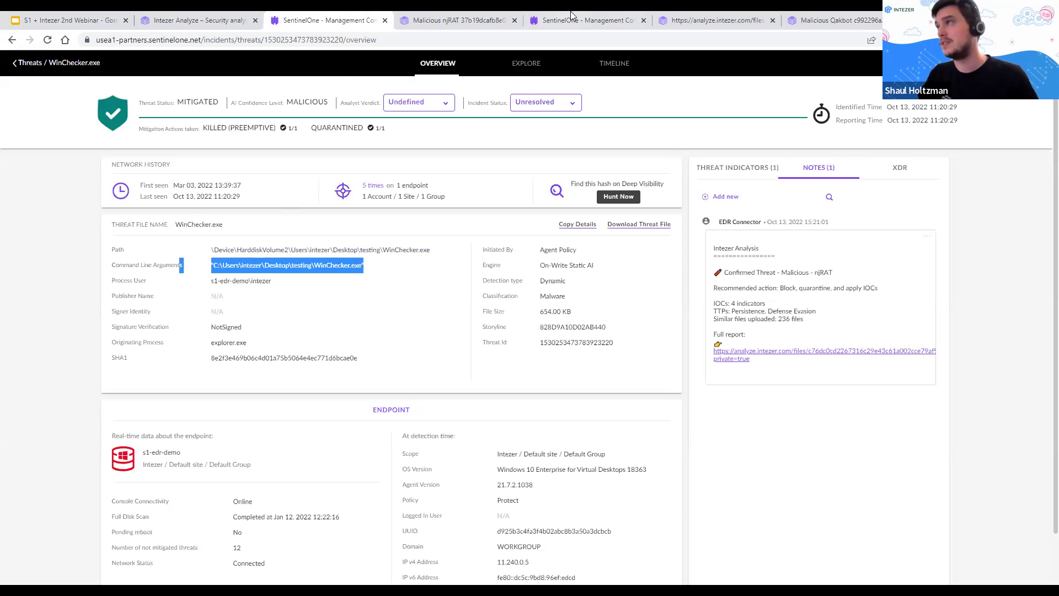
left_click(634, 14)
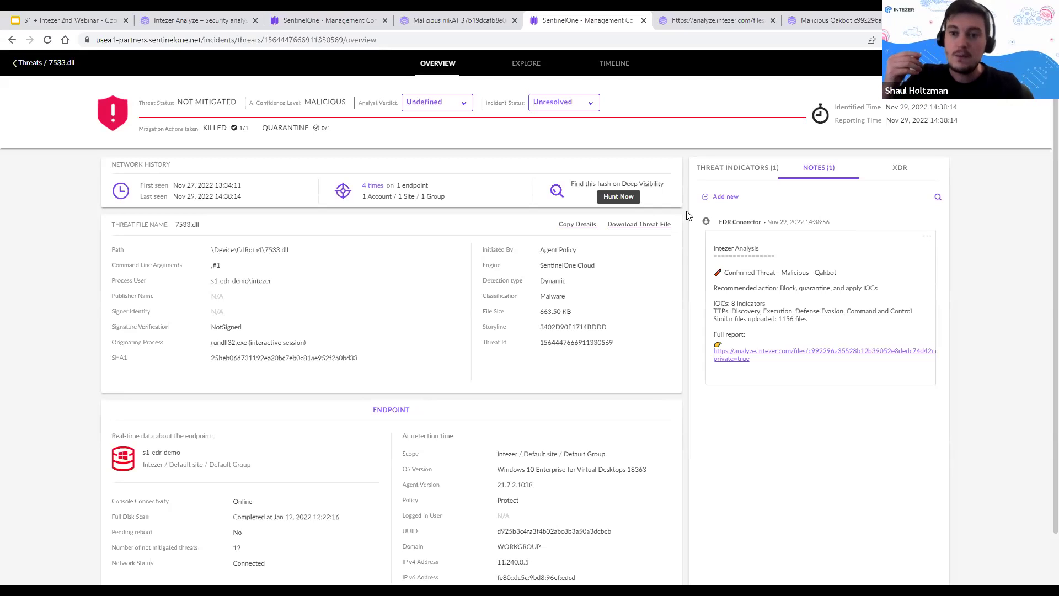
left_click(748, 15)
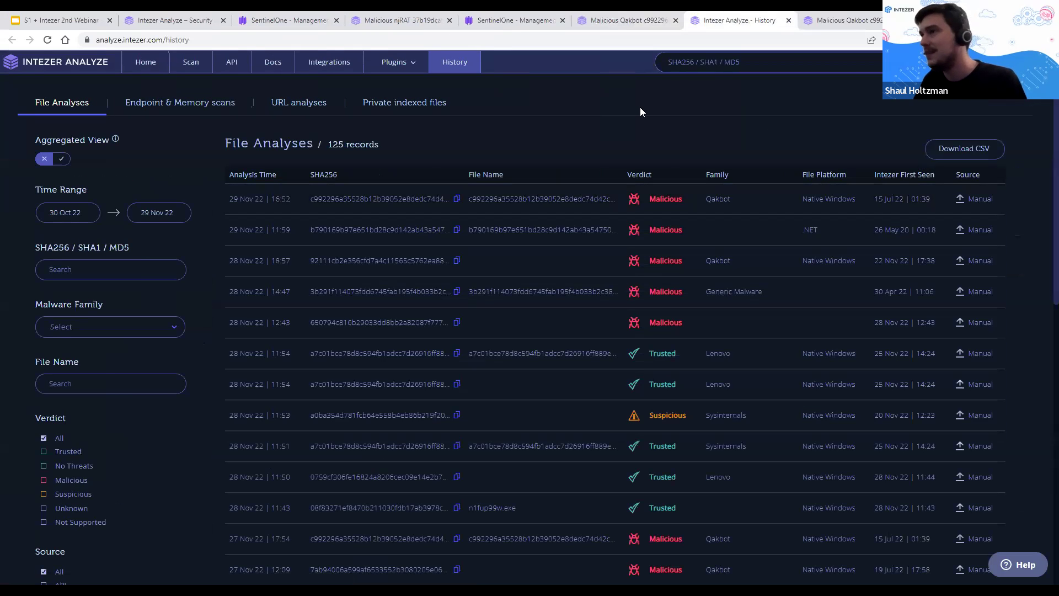
left_click(189, 110)
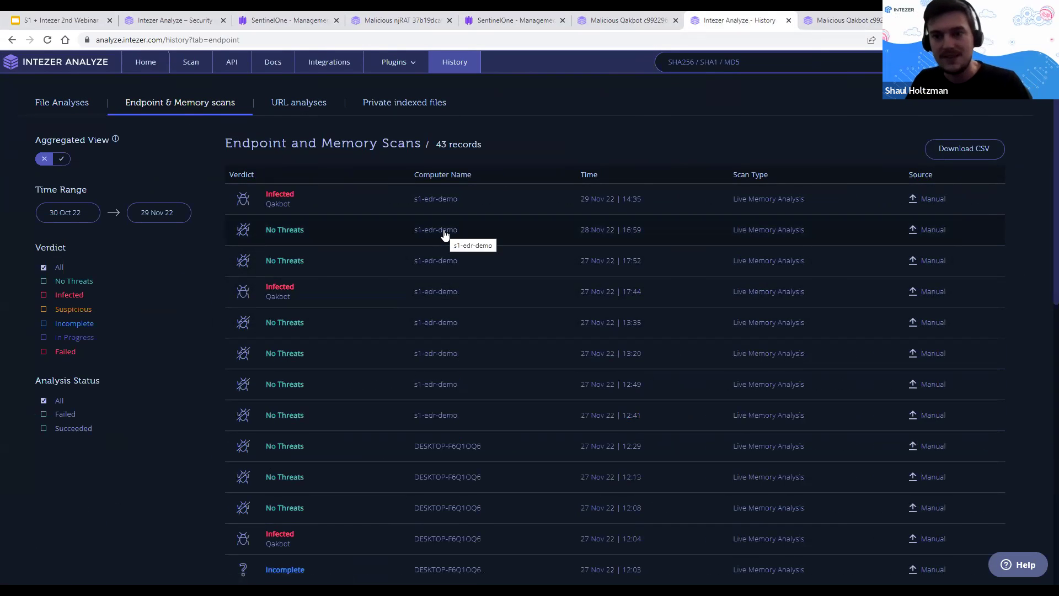
left_click(365, 198)
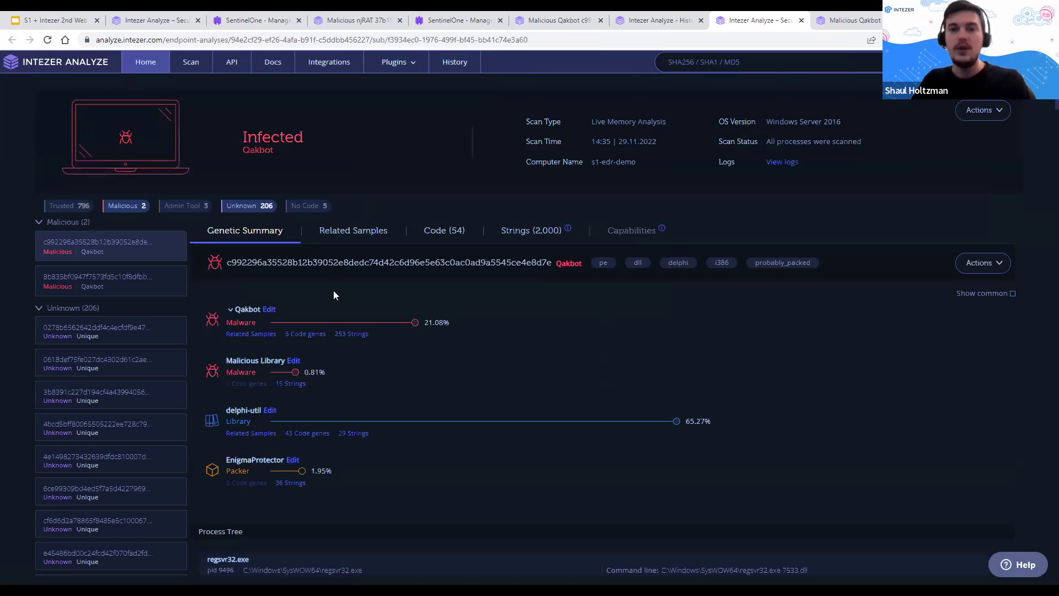
- Show trusted instead of unknown modules in the endpoint scan, examine the process tree and open the second malicious Qakbot module
left_click(250, 206)
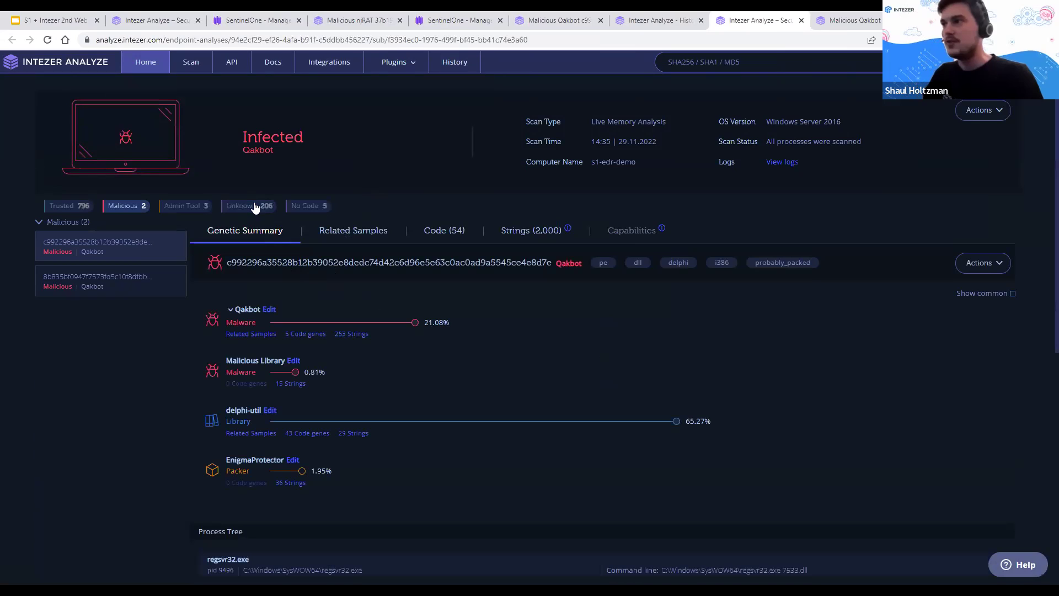
left_click(67, 208)
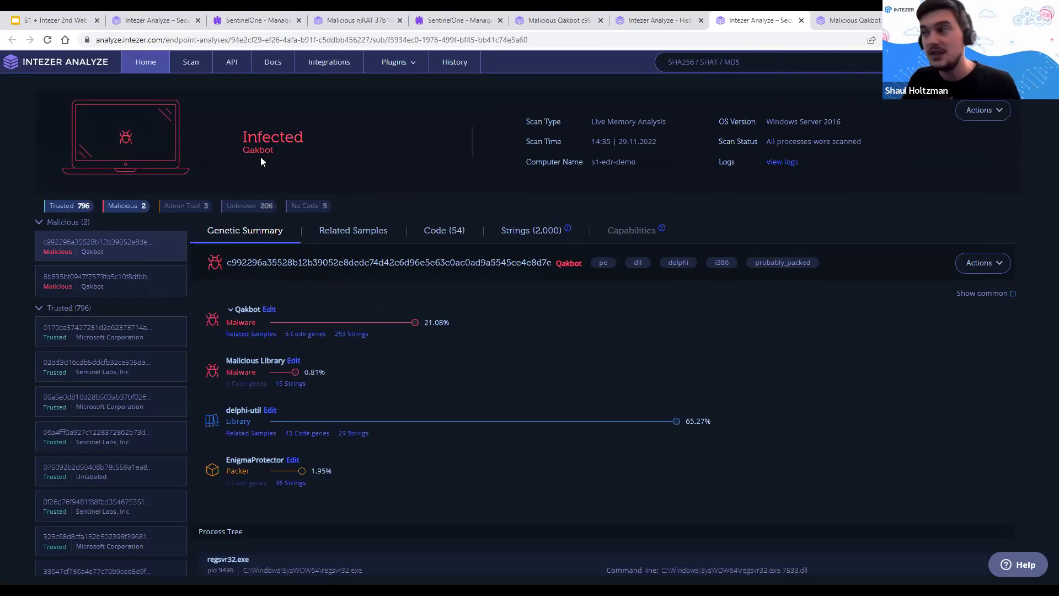
scroll(285, 191, "down", 3)
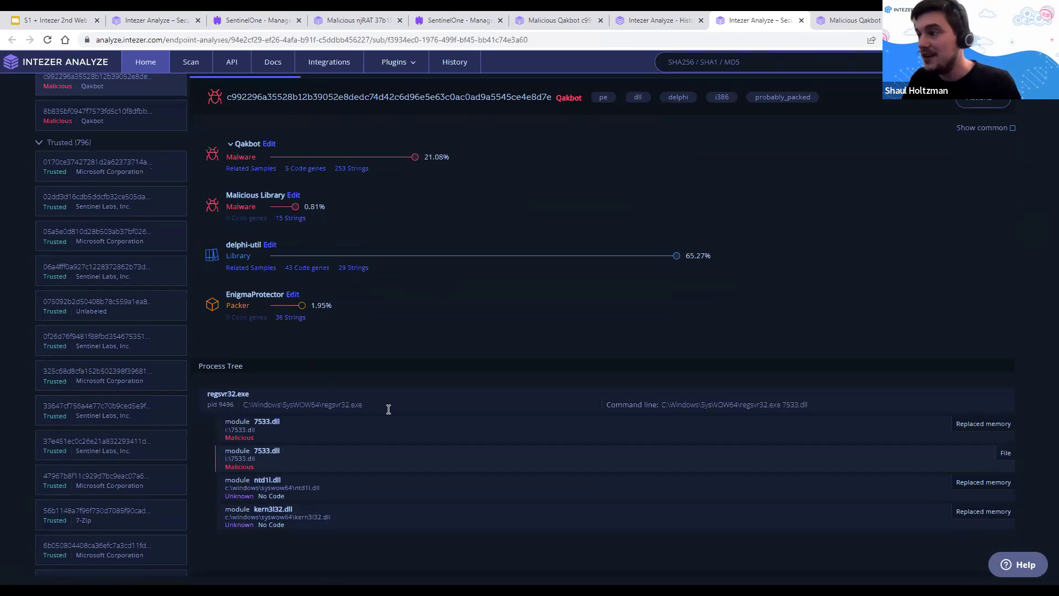
scroll(291, 224, "up", 1)
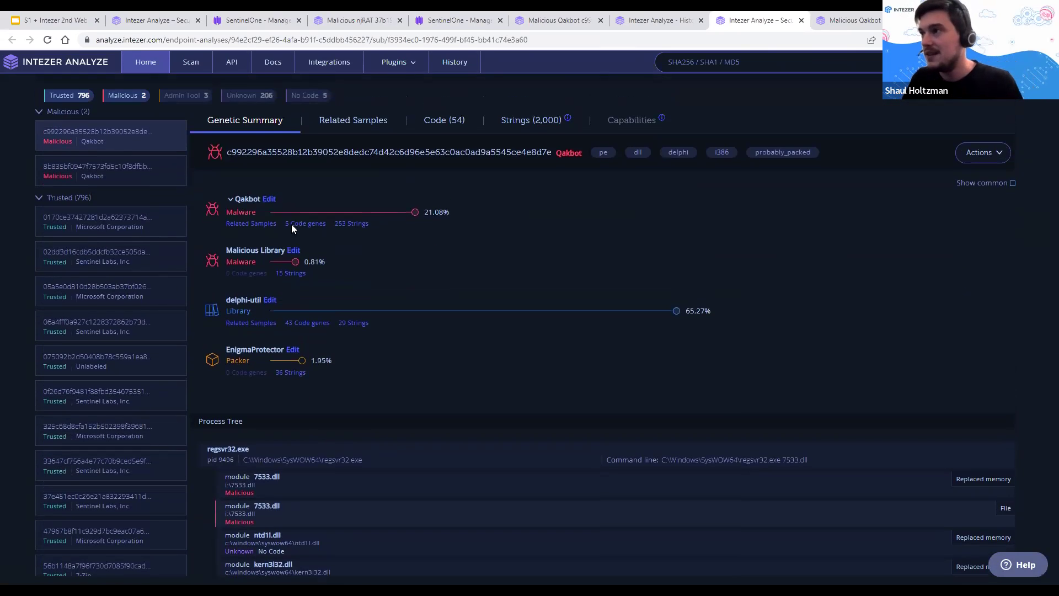
left_click(90, 177)
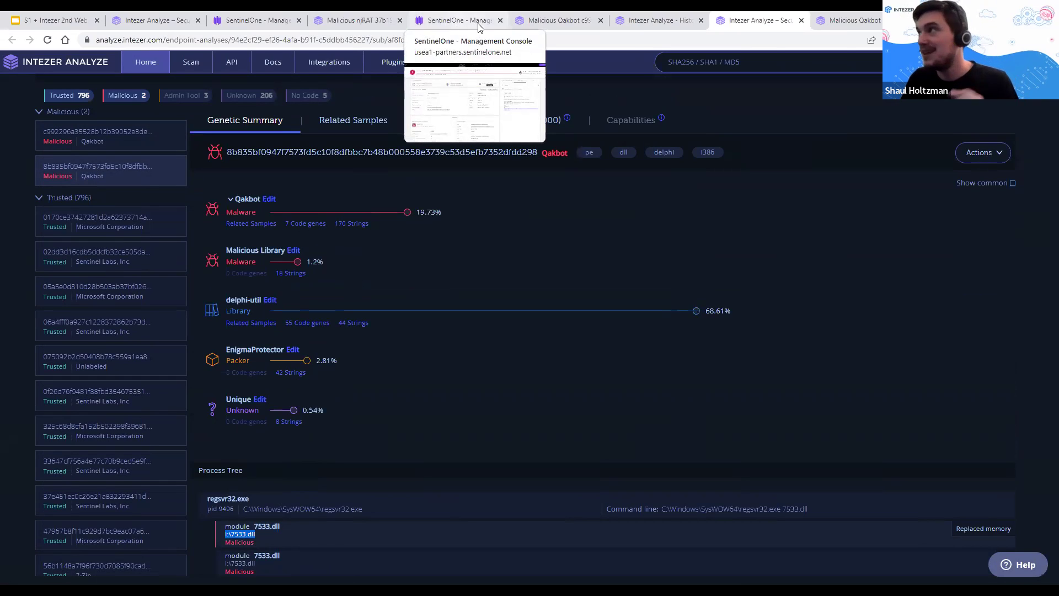
- Switch to the 7533.dll threat in SentinelOne and check its originating process
left_click(457, 22)
scroll(317, 200, "down", 1)
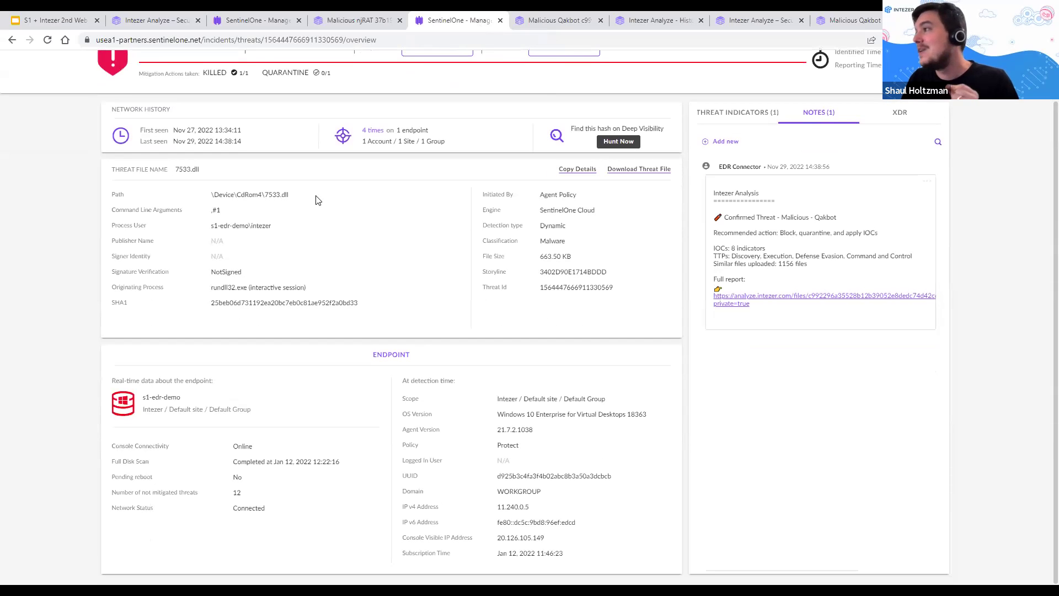
left_click_drag(199, 288, 249, 290)
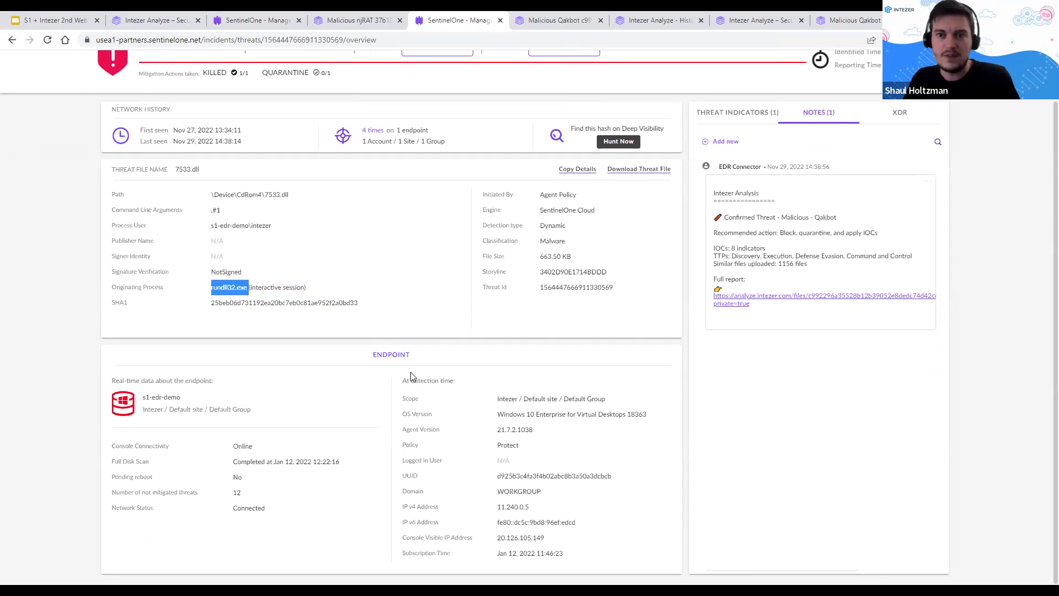
- Return to the Intezer endpoint scan of s1-edr-demo and examine the regsvr32.exe process tree of the malicious module
left_click(853, 20)
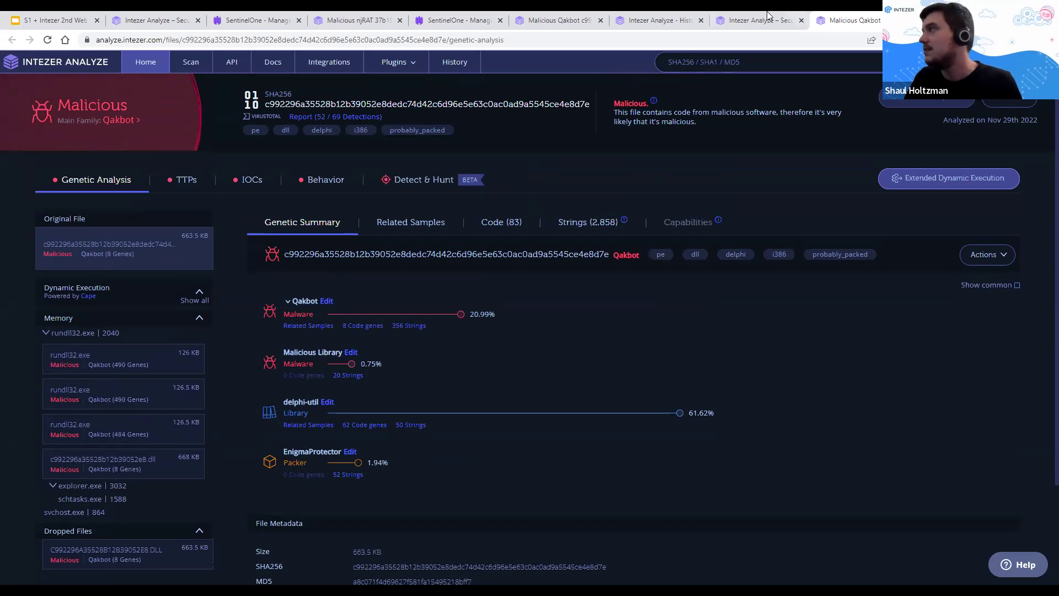
left_click(758, 20)
scroll(233, 311, "down", 2)
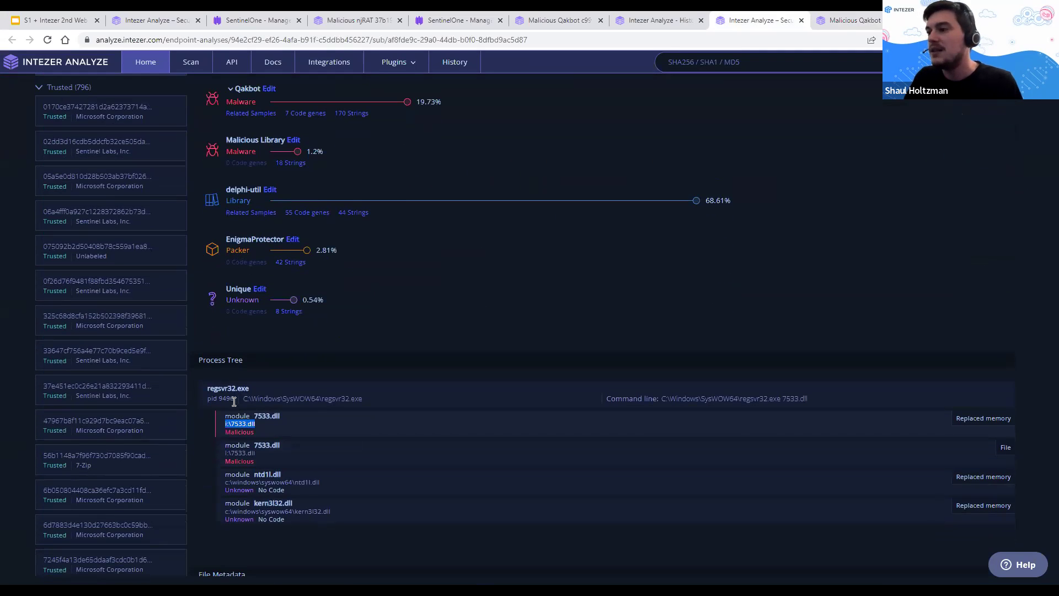
- Check the regsvr32.exe process ID and path in the process tree, and look through several trusted modules of the endpoint scan
left_click_drag(234, 399, 219, 399)
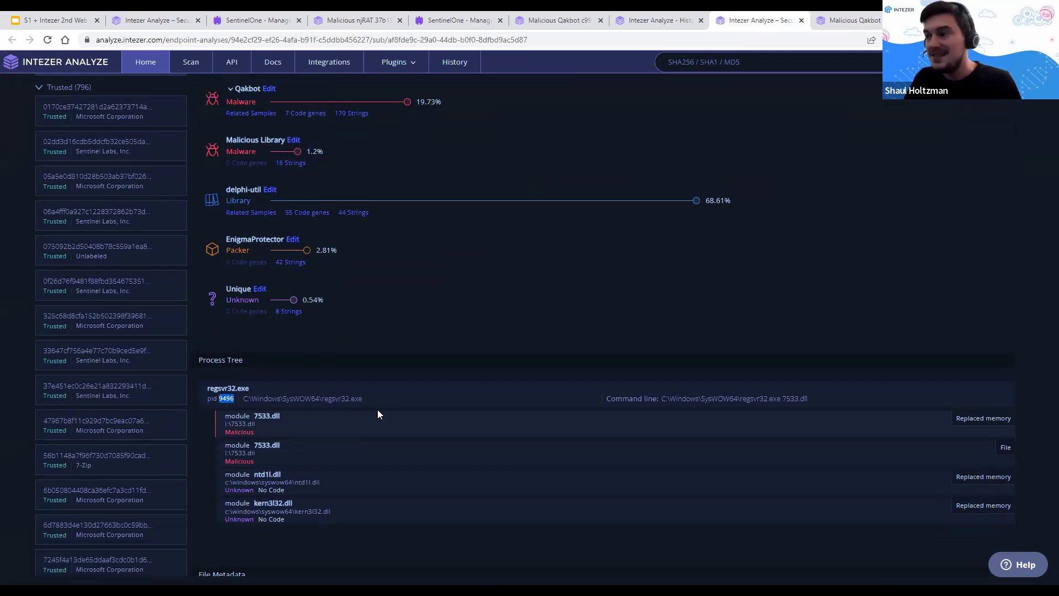
left_click_drag(365, 399, 243, 399)
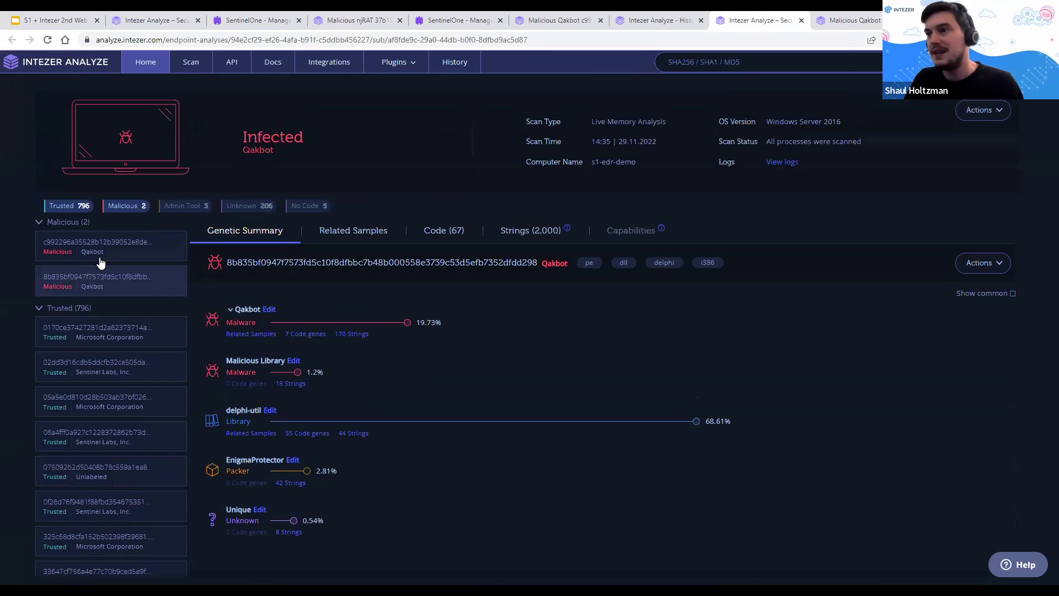
left_click(119, 343)
scroll(148, 298, "down", 1)
scroll(132, 342, "down", 3)
left_click(152, 386)
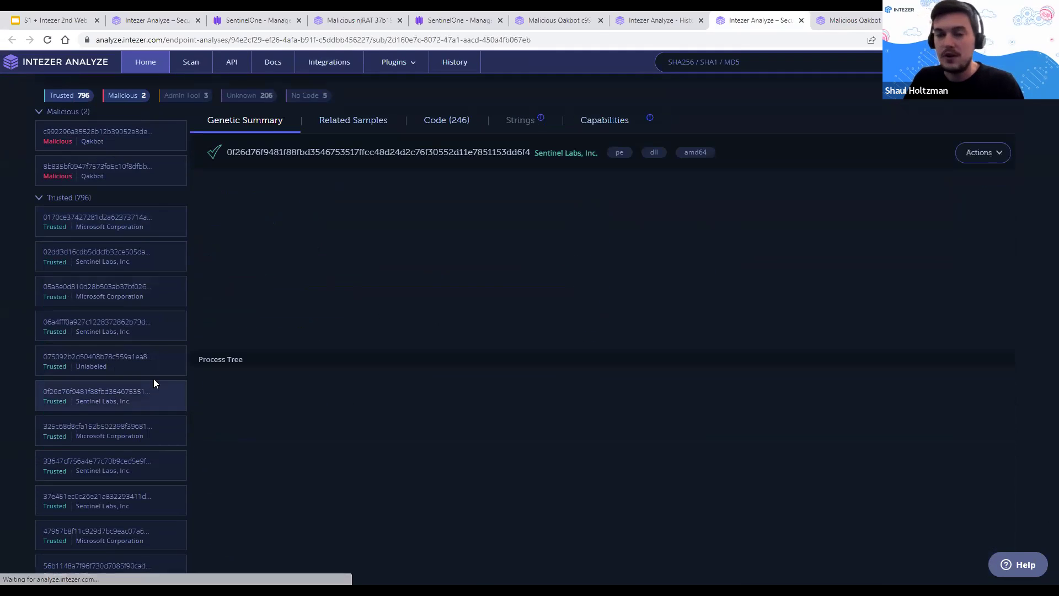
left_click(110, 499)
scroll(127, 469, "up", 4)
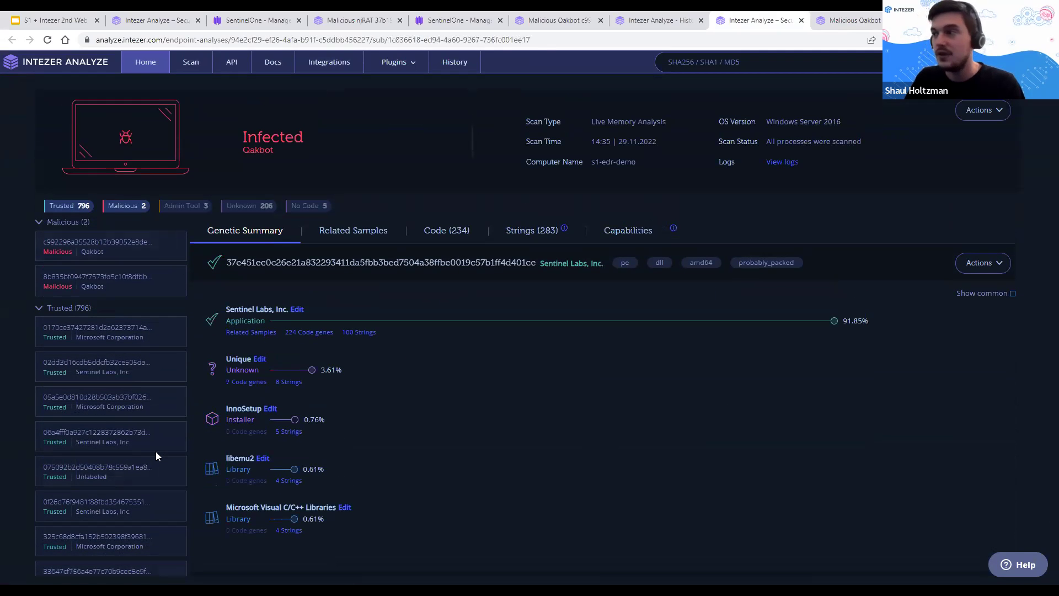
- Open the 28 Nov 22 No Threats scan of s1-edr-demo from the history, view its trusted modules, and close the scan
left_click(656, 20)
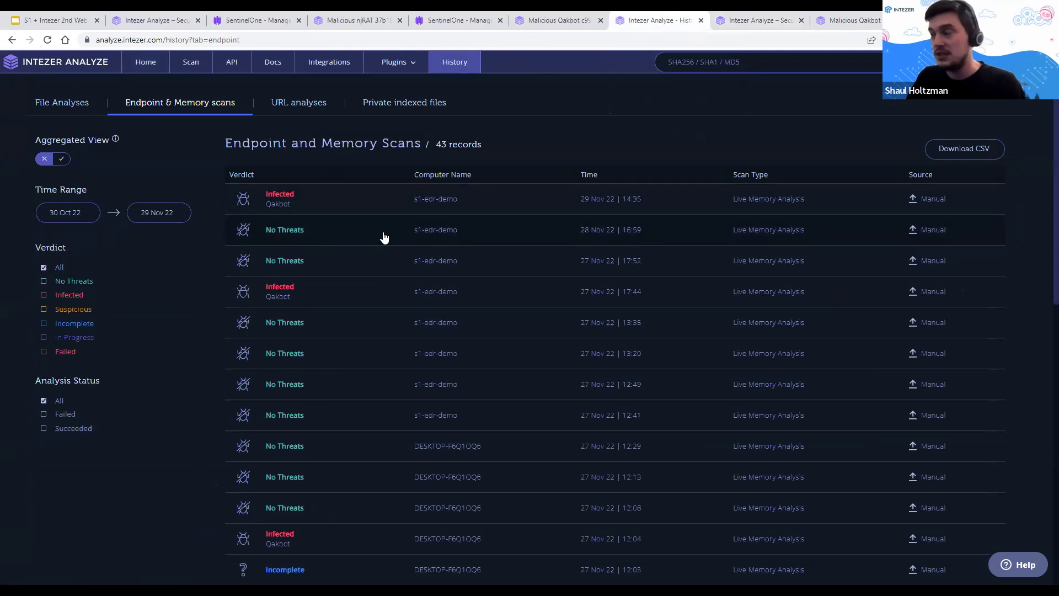
left_click(330, 239)
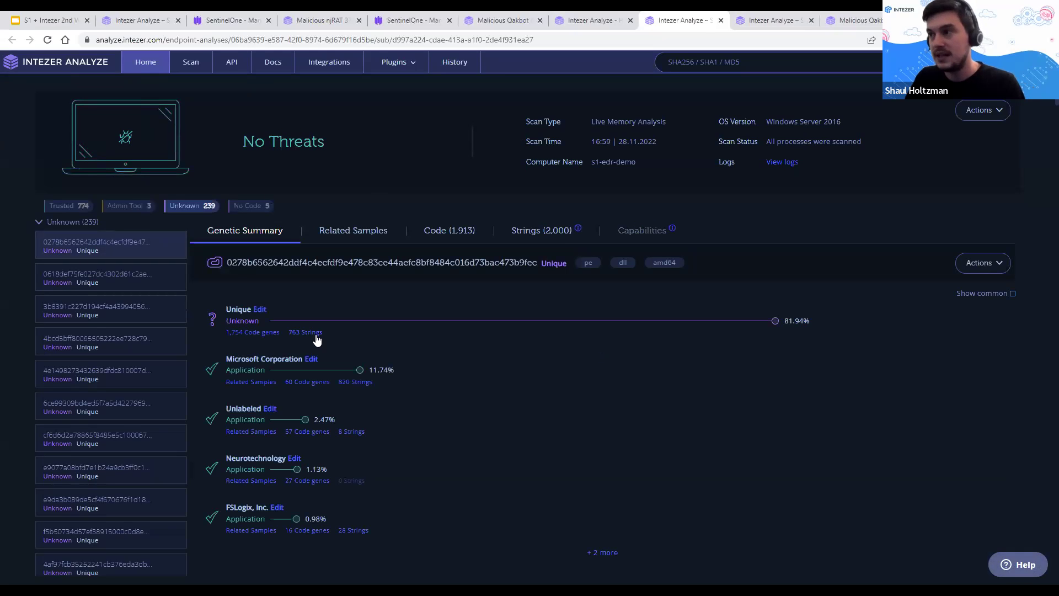
left_click(78, 206)
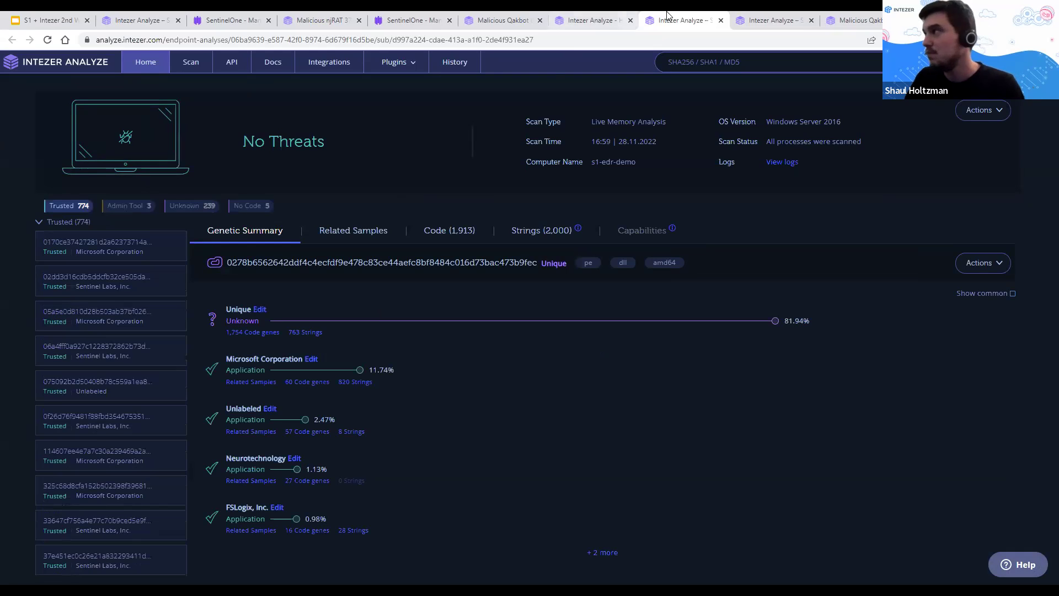
left_click(721, 20)
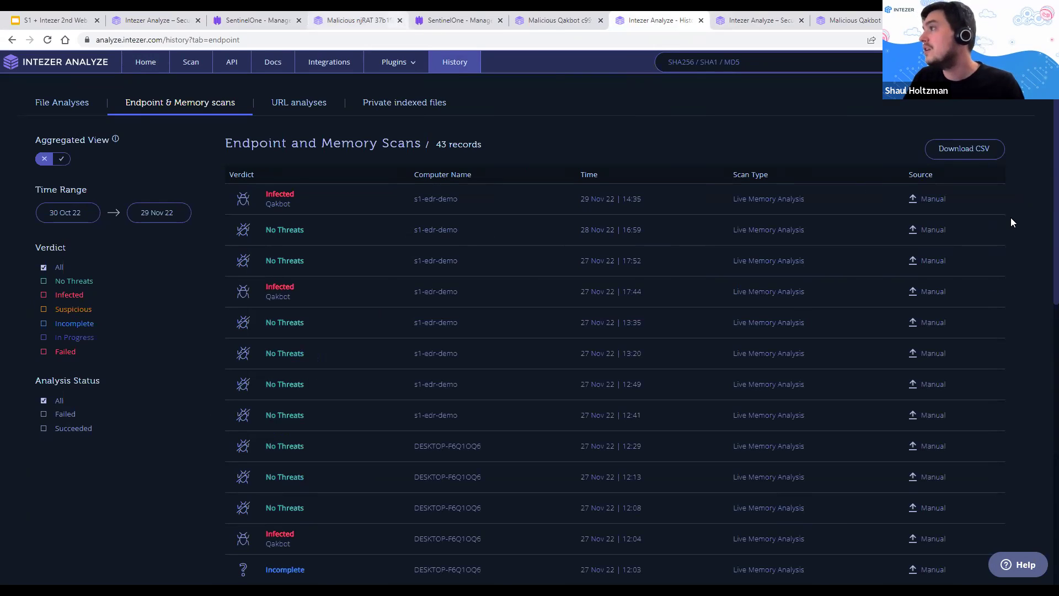
- Switch to the 7533.dll threat in SentinelOne and try configuring the Run Intezer Endpoint Scanner 2 script with no output handling
key("ctrl+5")
left_click(990, 82)
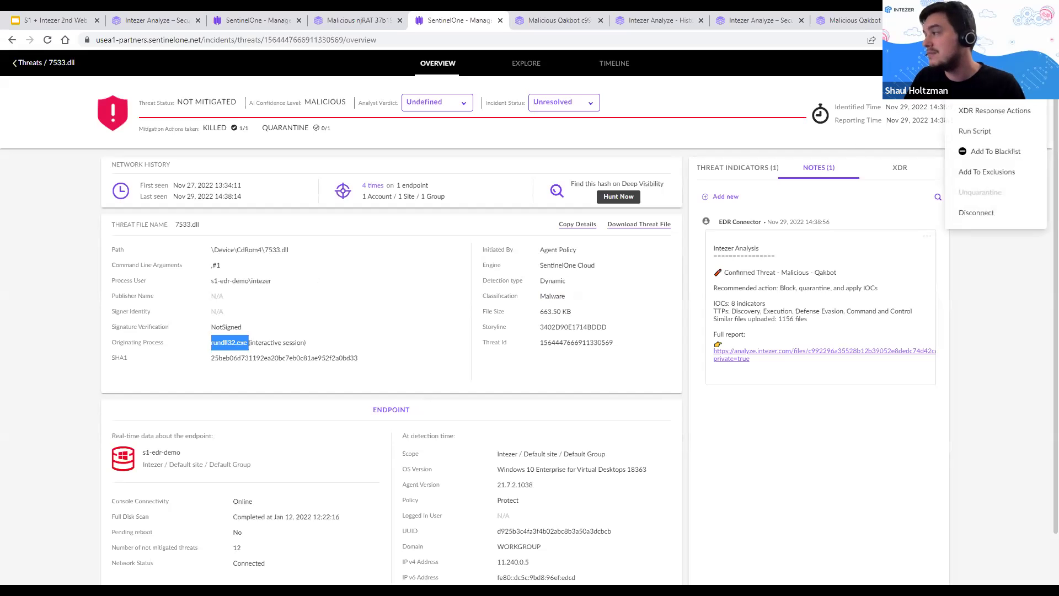
left_click(994, 137)
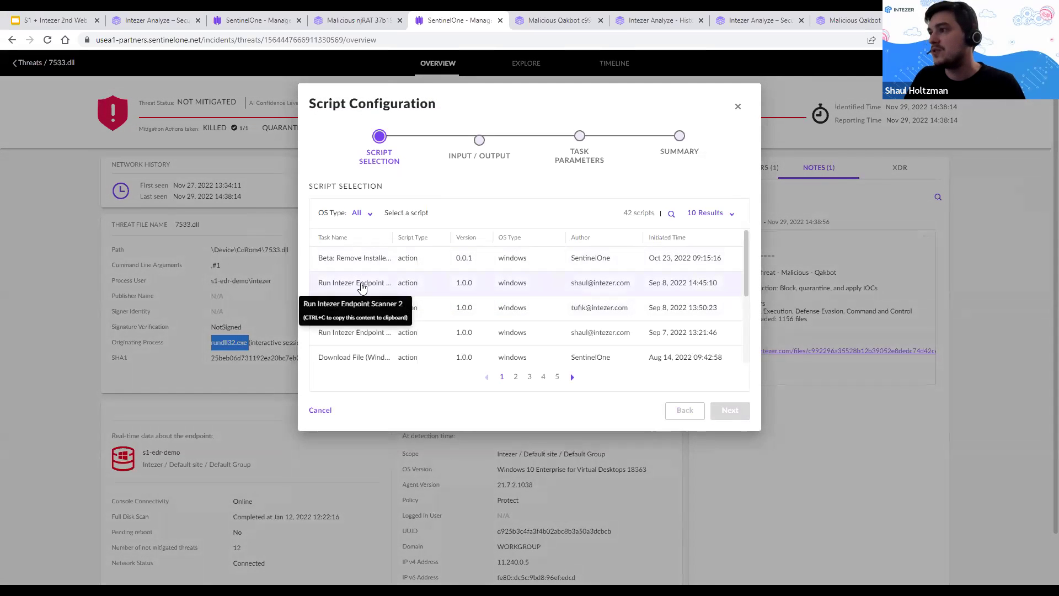
left_click(362, 287)
left_click(731, 411)
left_click(345, 268)
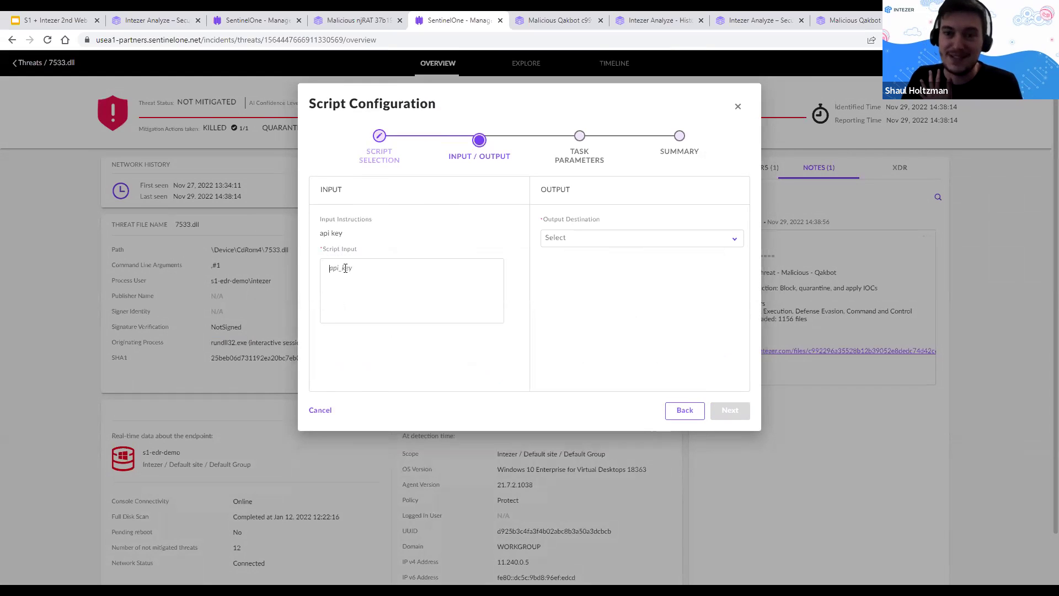
left_click(734, 241)
left_click(577, 266)
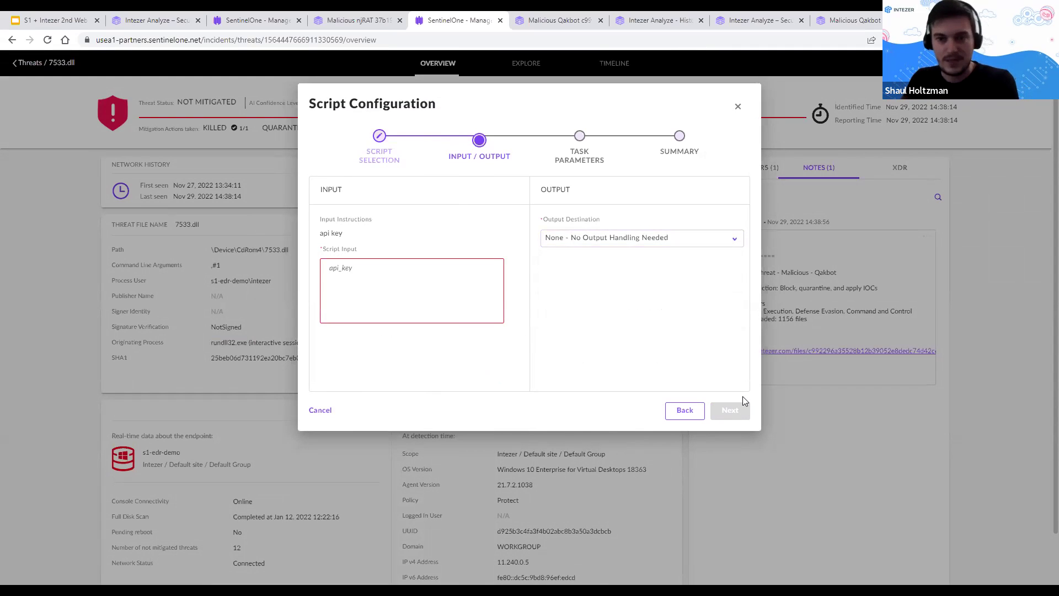
left_click(981, 175)
left_click(993, 88)
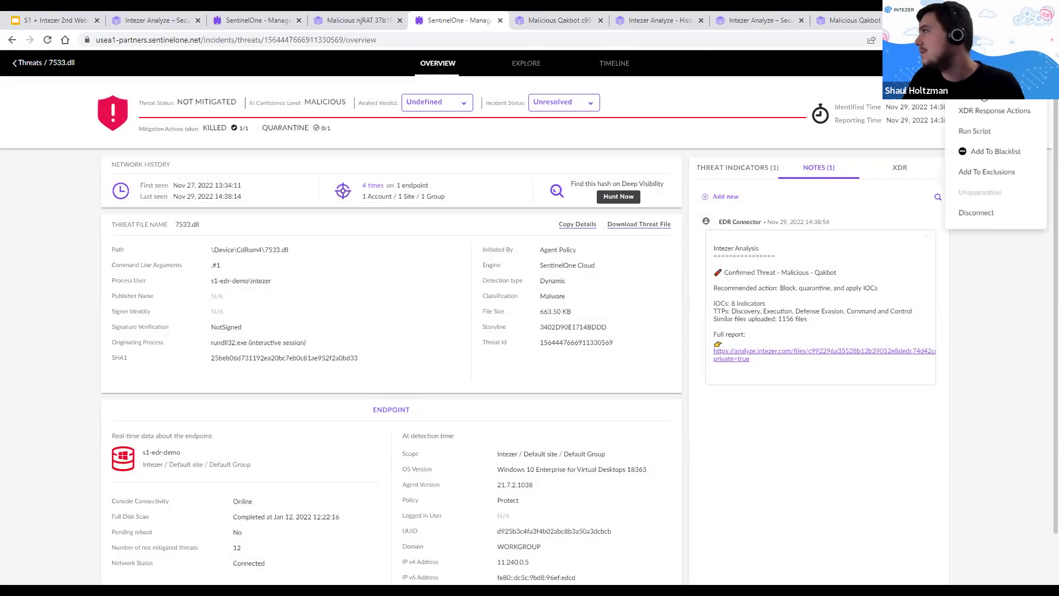
left_click(992, 134)
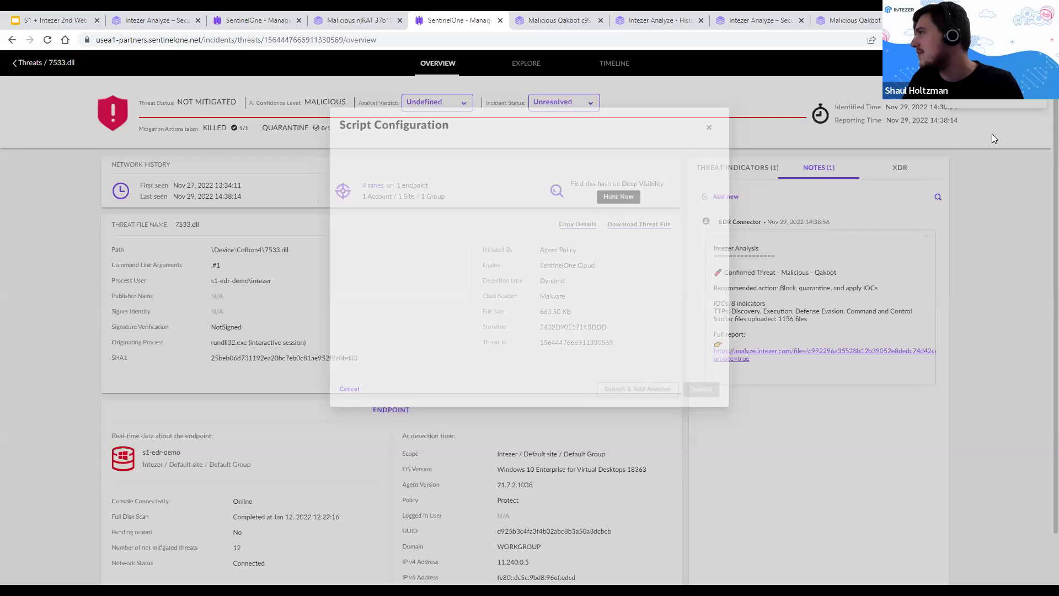
left_click(292, 129)
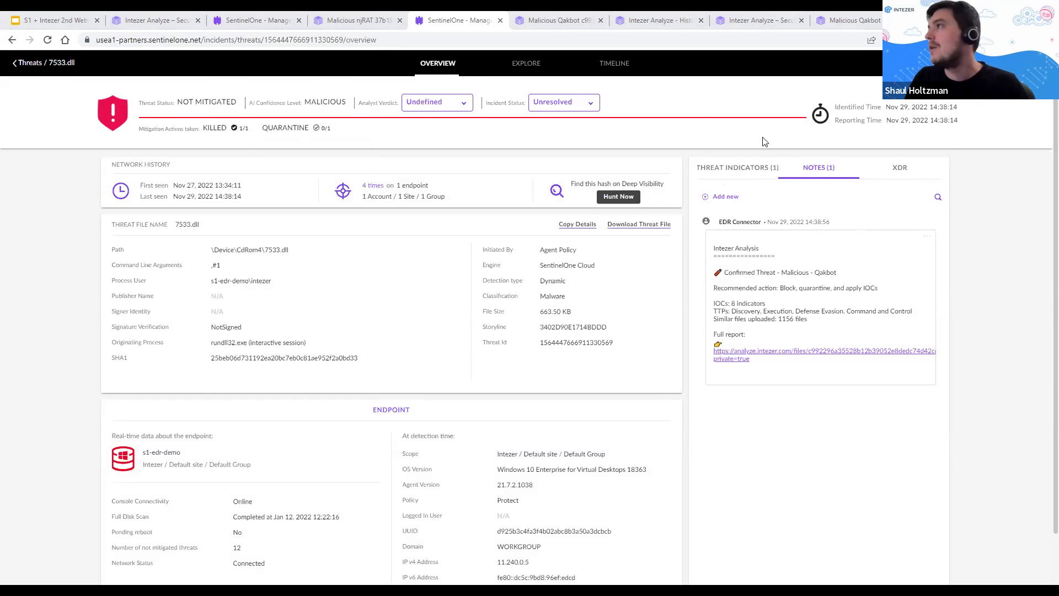
- Switch to the Qakbot file report in Intezer and review its activity-based detection opportunities under Detect & Hunt
left_click(862, 15)
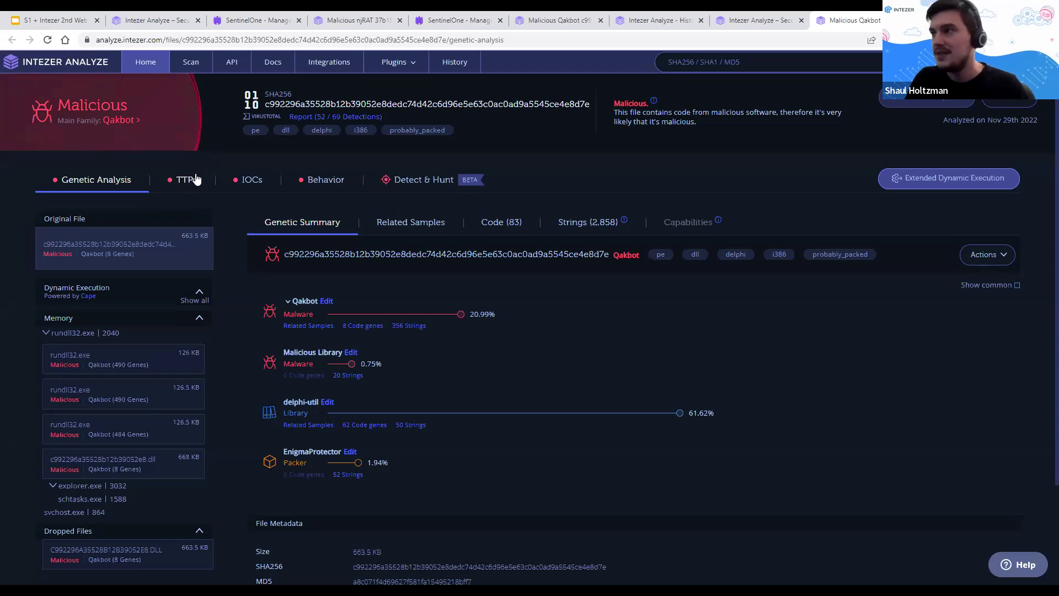
left_click(426, 186)
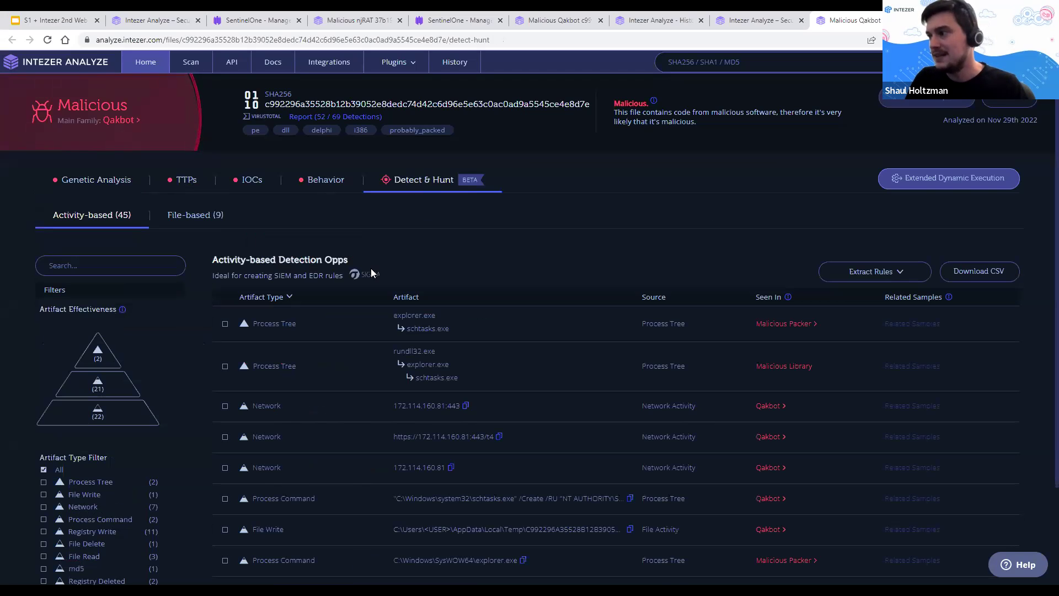
scroll(371, 269, "down", 2)
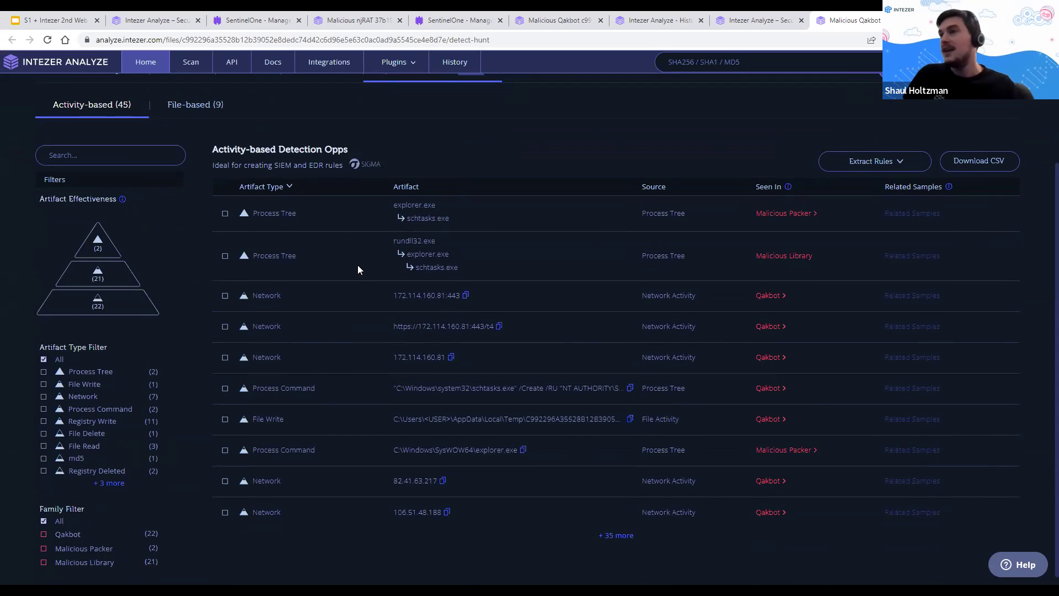
scroll(538, 300, "up", 2)
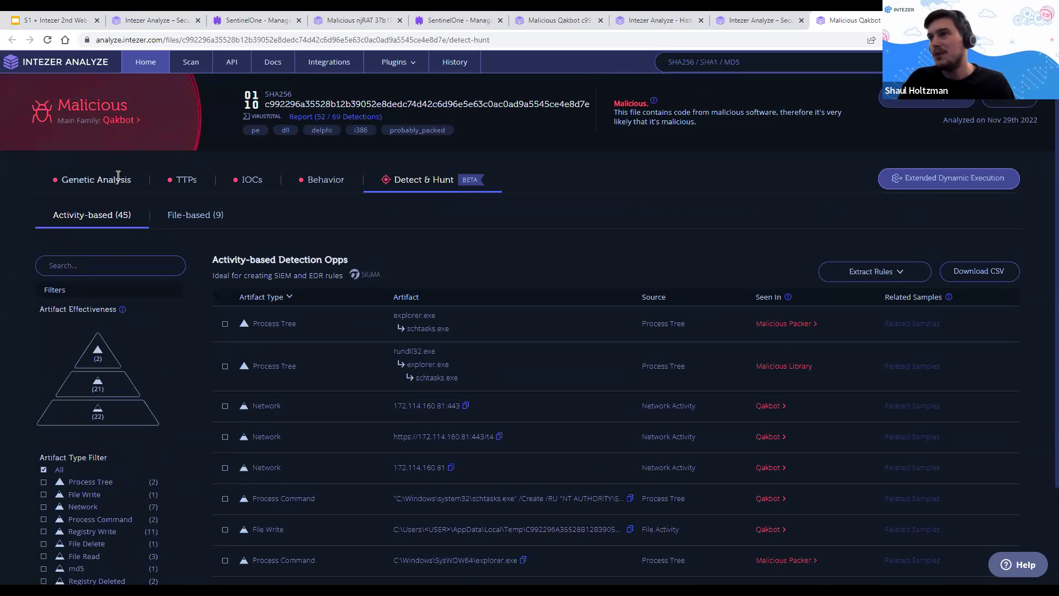
- Read the Qakbot family description in the genetic analysis and return to the activity-based detection opportunities
left_click(118, 175)
left_click(300, 302)
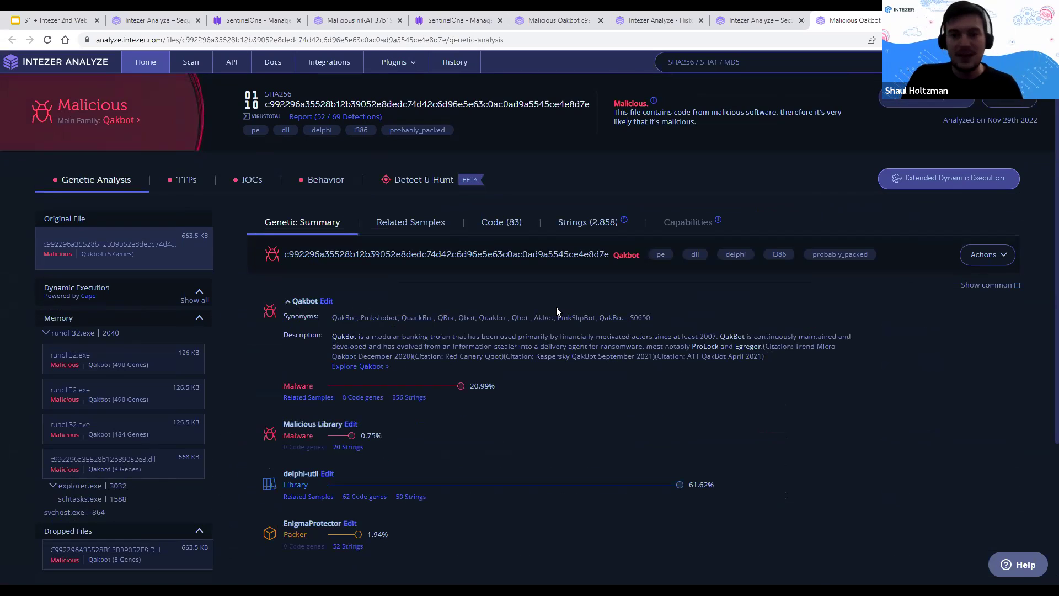
left_click(437, 181)
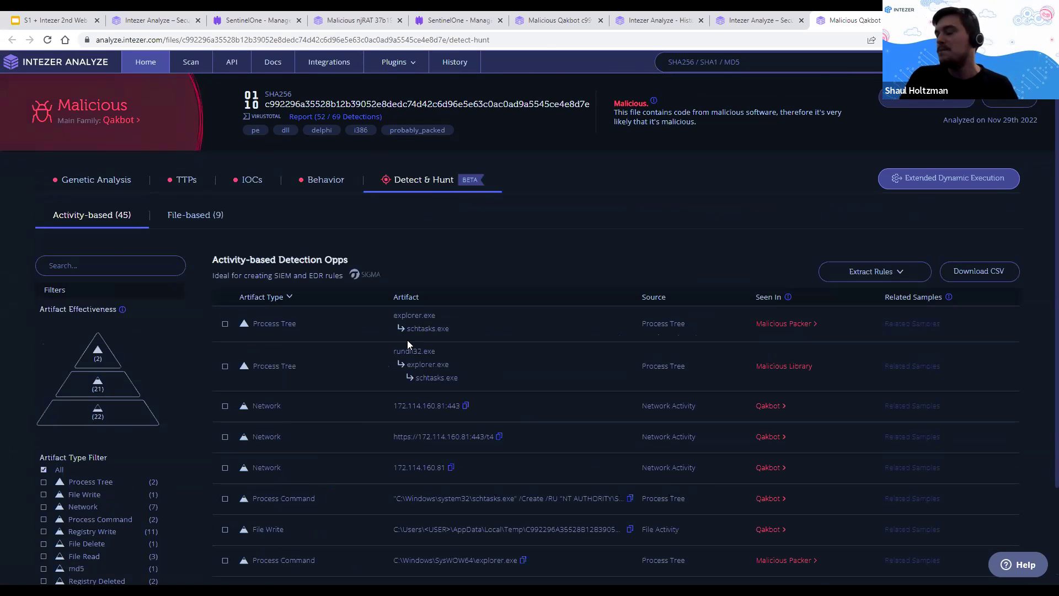
scroll(408, 341, "down", 1)
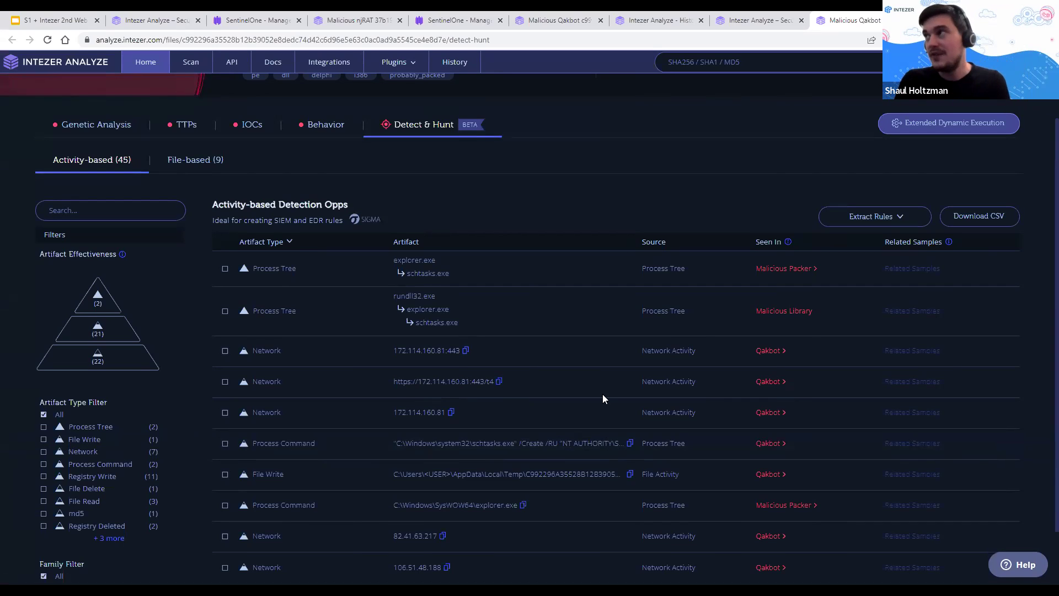
- Switch to SentinelOne, open the Visibility hunting page and clear the existing main query
left_click(451, 21)
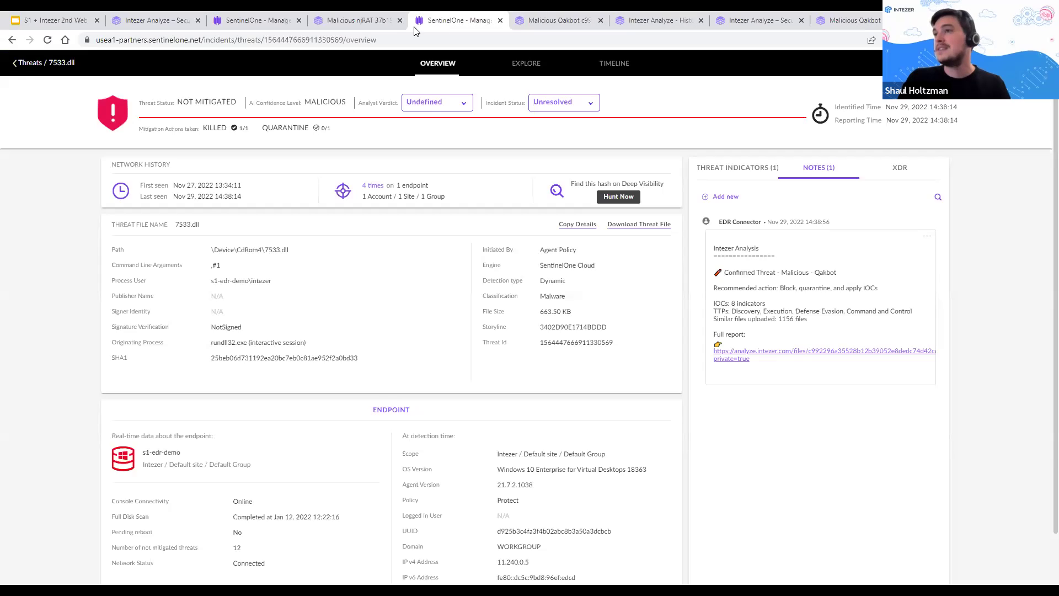
left_click(27, 66)
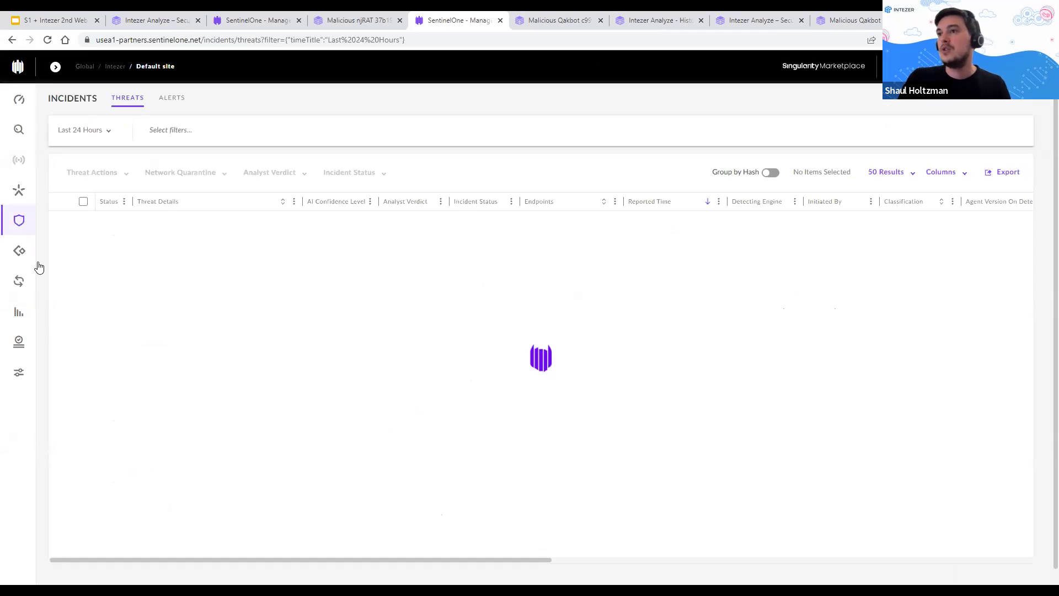
left_click(64, 134)
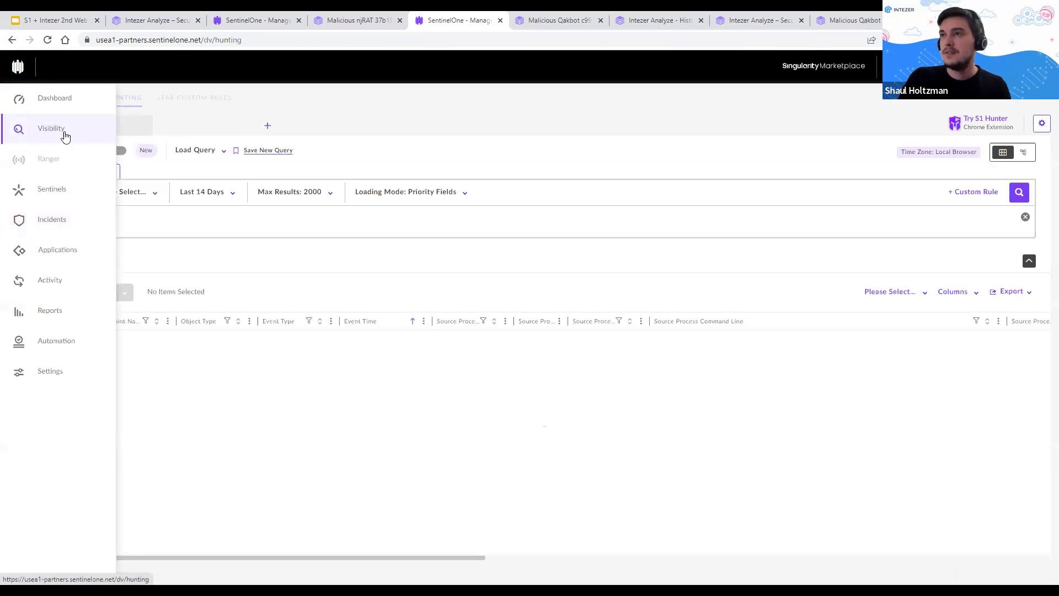
triple_click(298, 222)
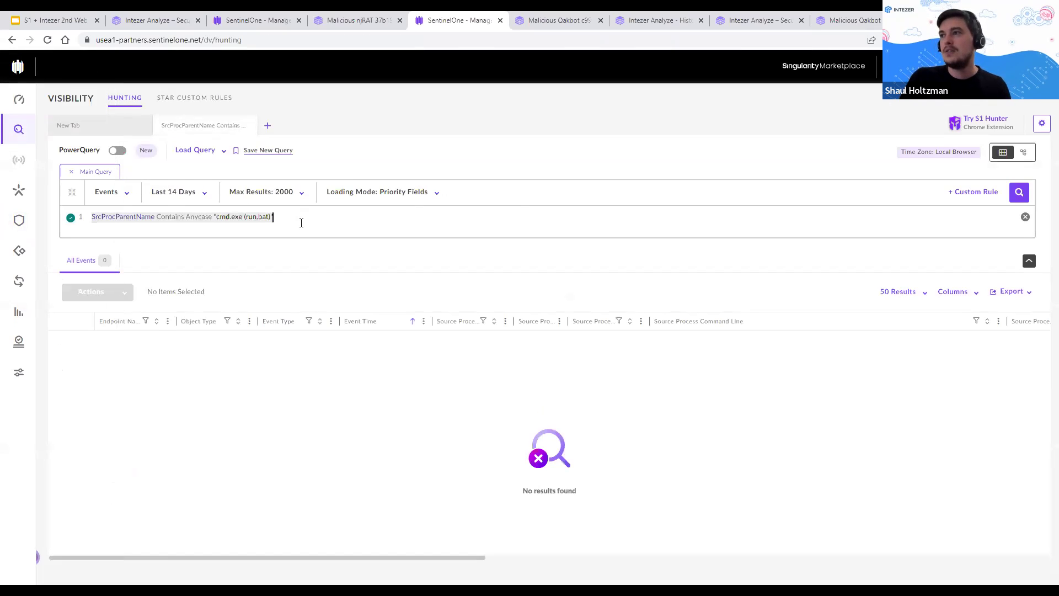
key("BackSpace")
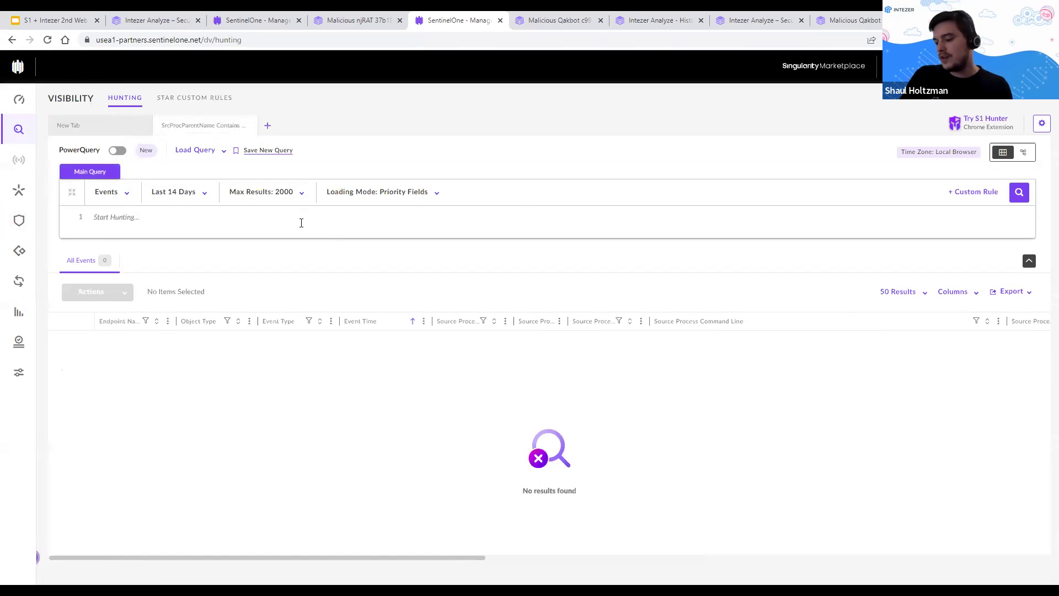
- Run the hunting query TaskPath Contains Anycase "powershell" and look through the scheduled task events
type("tas")
key("Down")
key("Return")
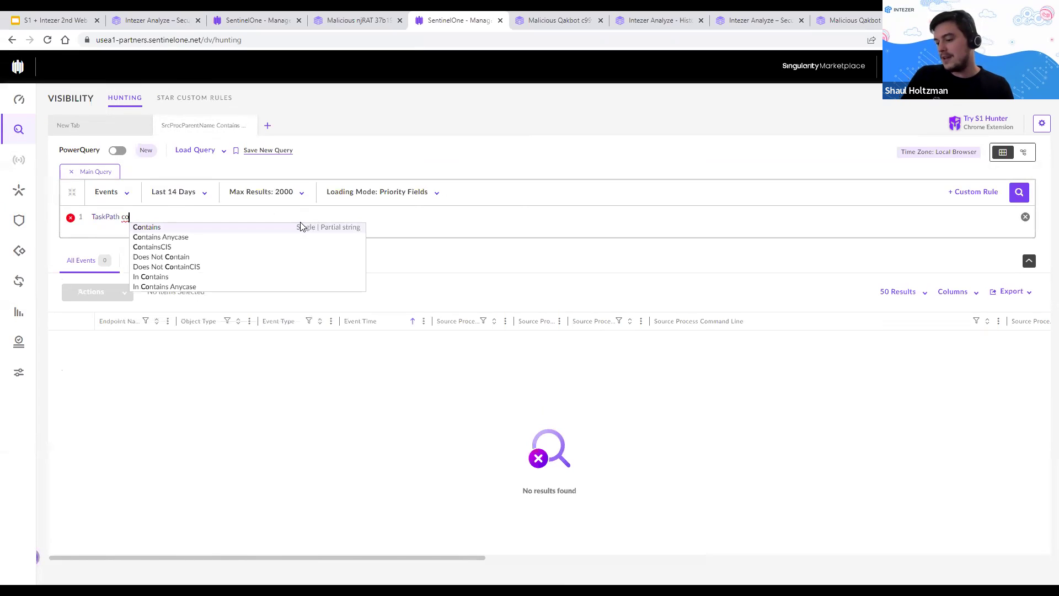
key("Down")
key("Return")
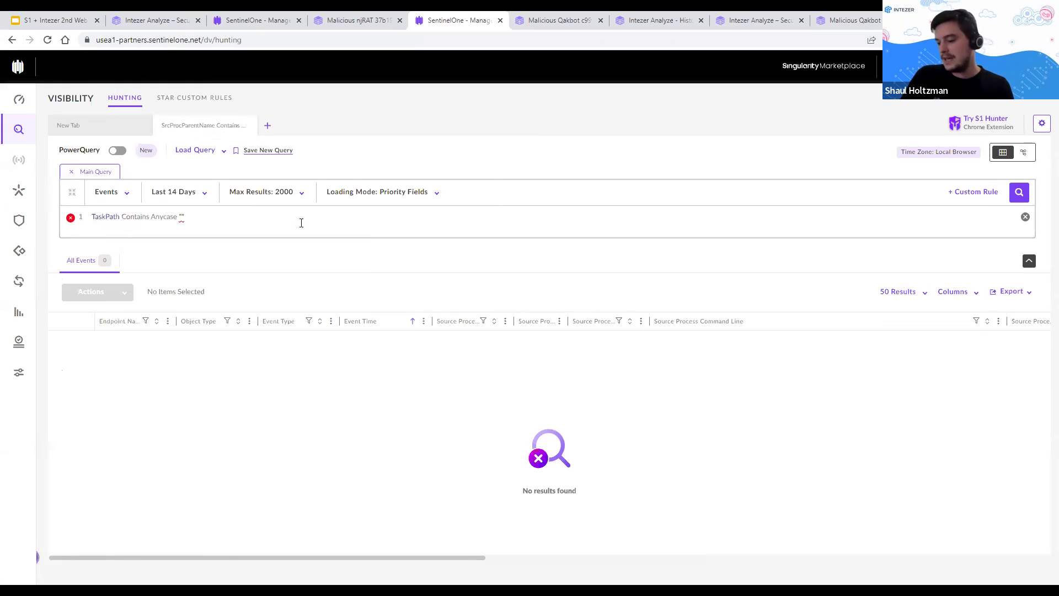
type("powershell")
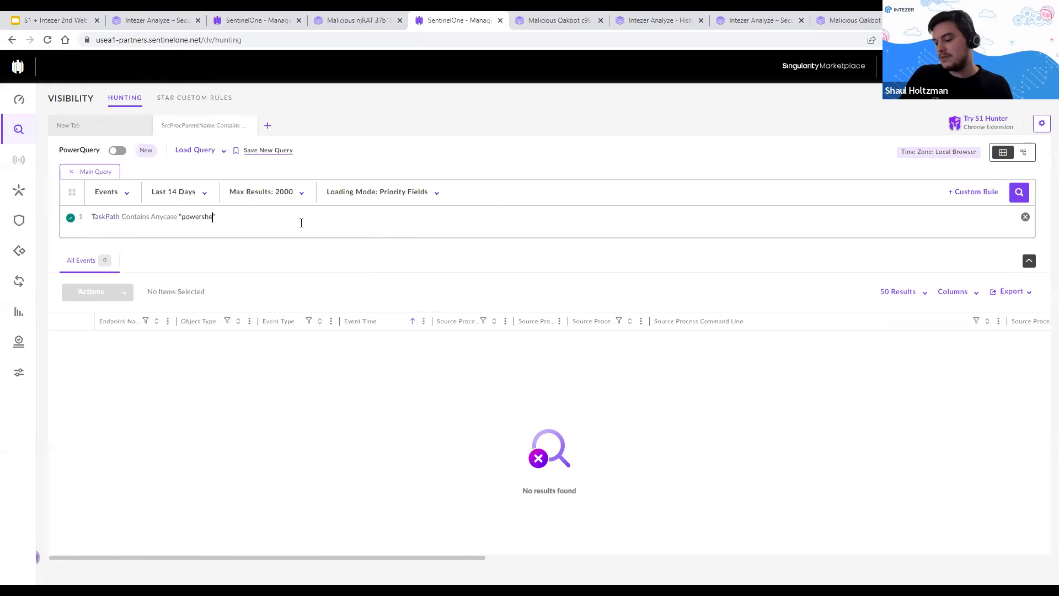
key("Return")
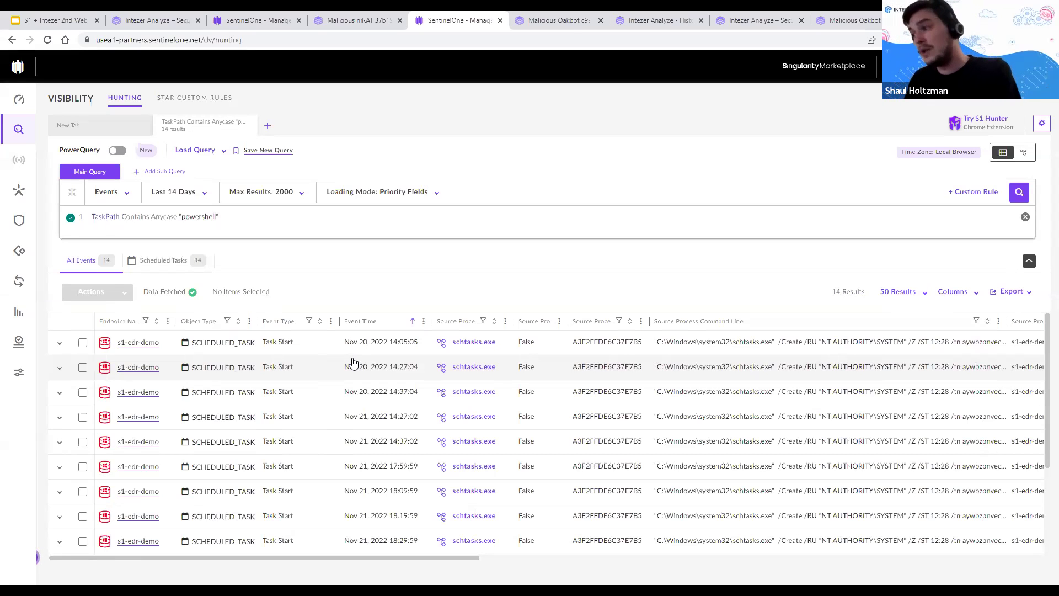
scroll(771, 483, "down", 2)
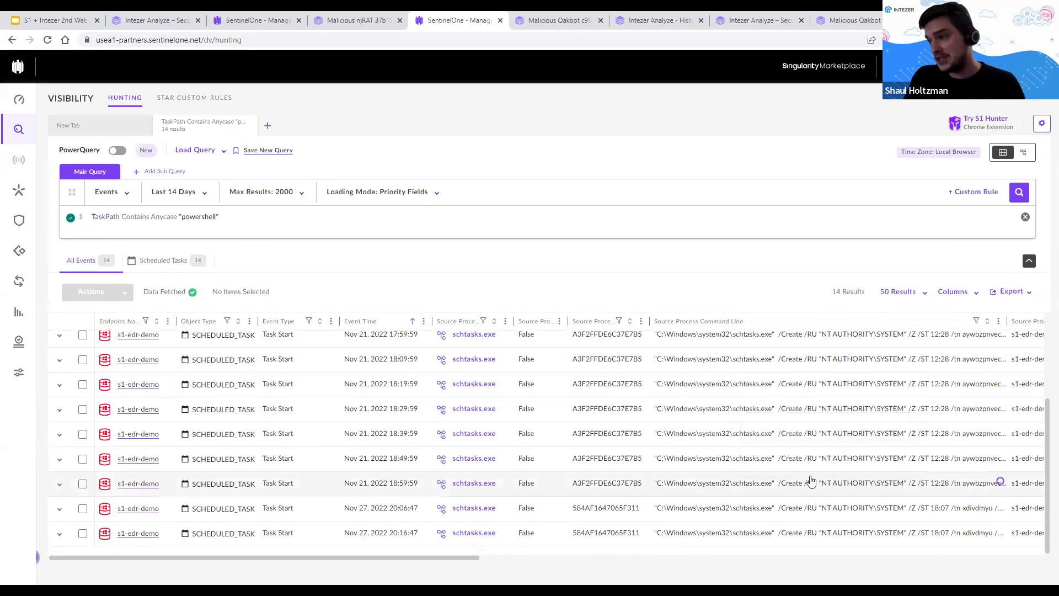
scroll(568, 439, "up", 2)
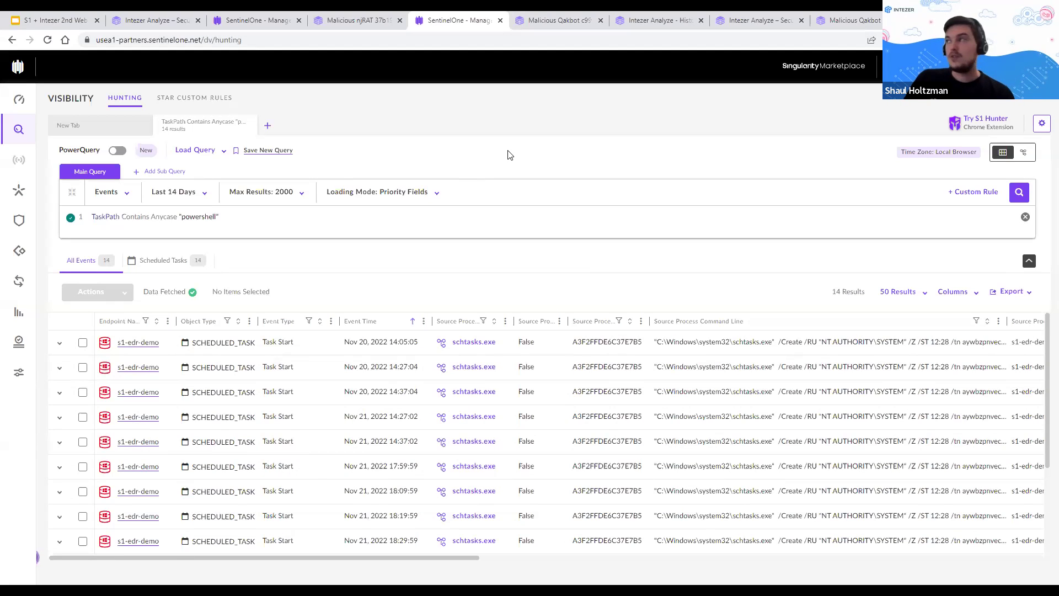
- Switch to the Qakbot file report in Intezer and filter the activity-based detection opportunities to Network artifacts
left_click(874, 16)
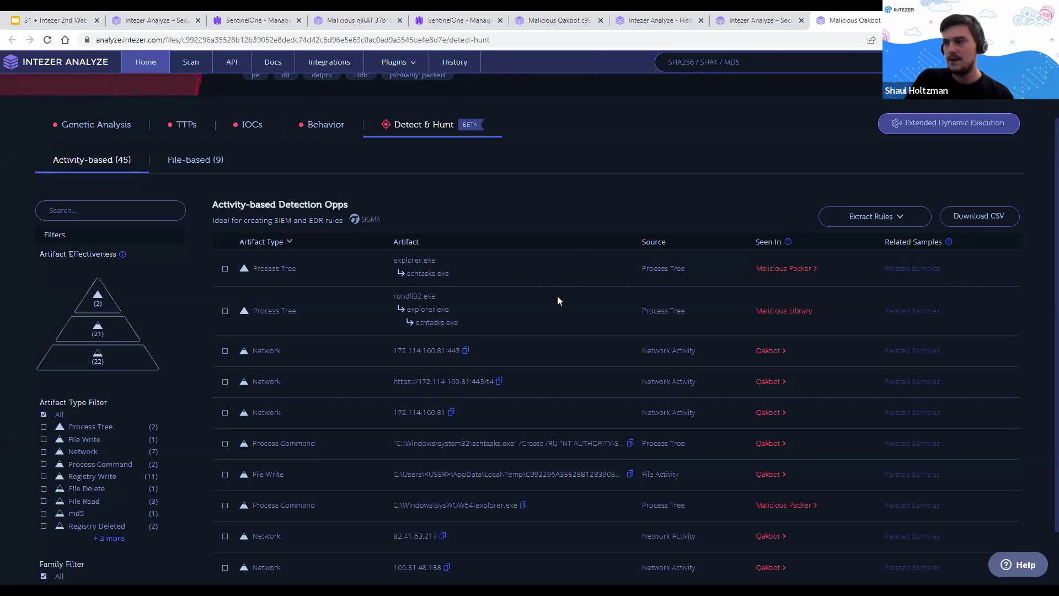
scroll(557, 300, "down", 1)
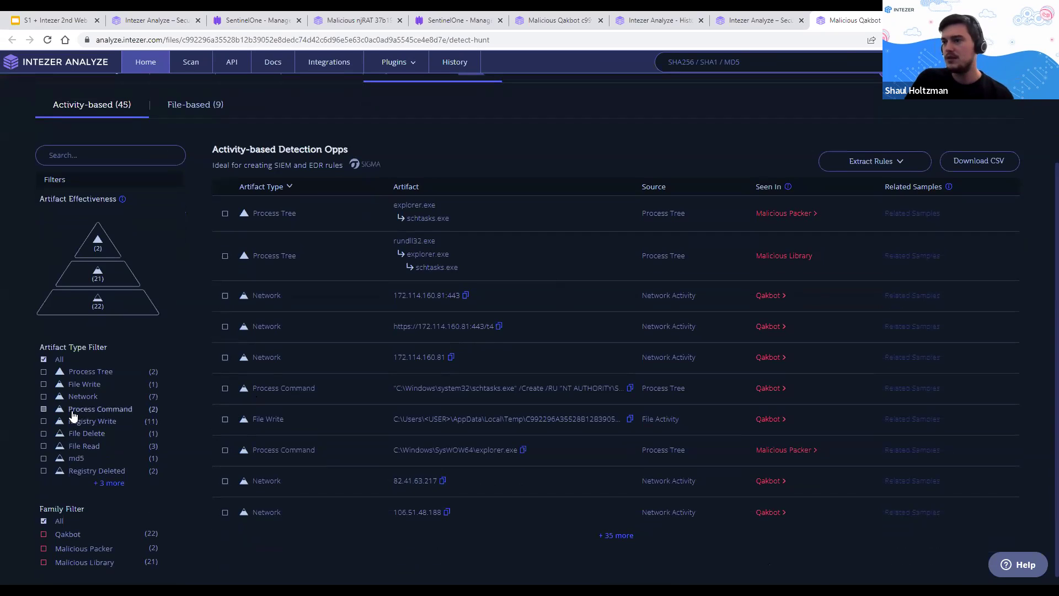
left_click(83, 396)
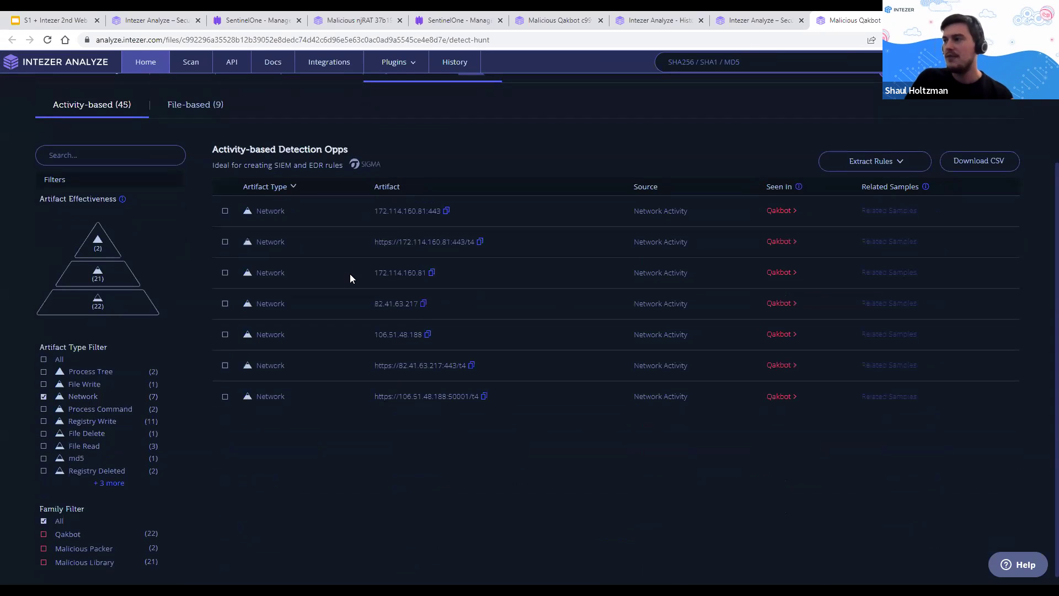
- Select the artifacts 172.114.160.81, 82.41.63.217 and 106.51.48.188, extract their SentinelOne Deep Visibility rules and save the text file in Downloads
left_click(225, 274)
left_click(225, 305)
left_click(225, 335)
left_click(898, 166)
left_click(871, 183)
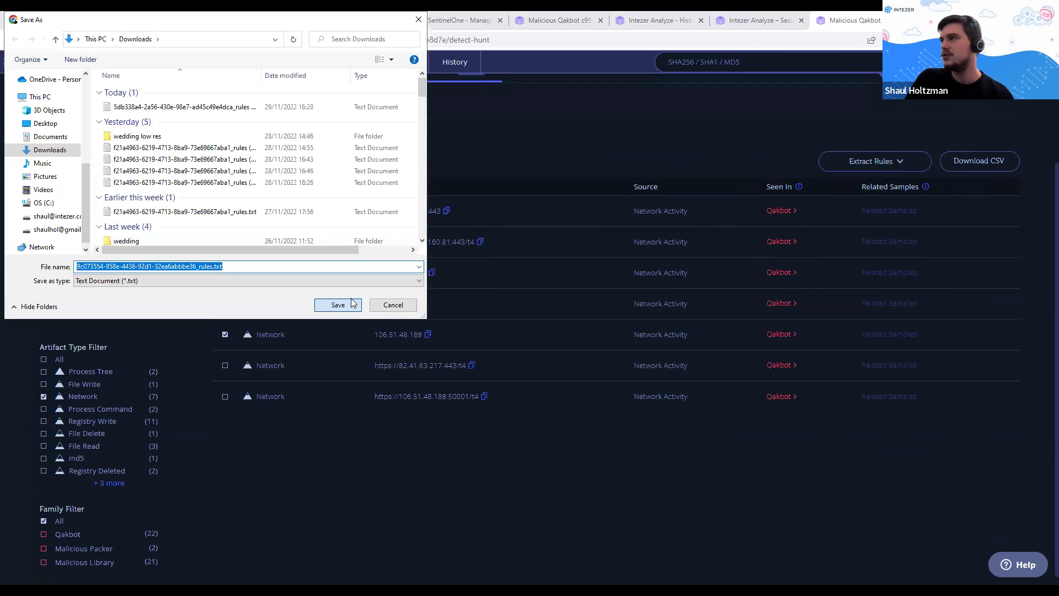
left_click(353, 303)
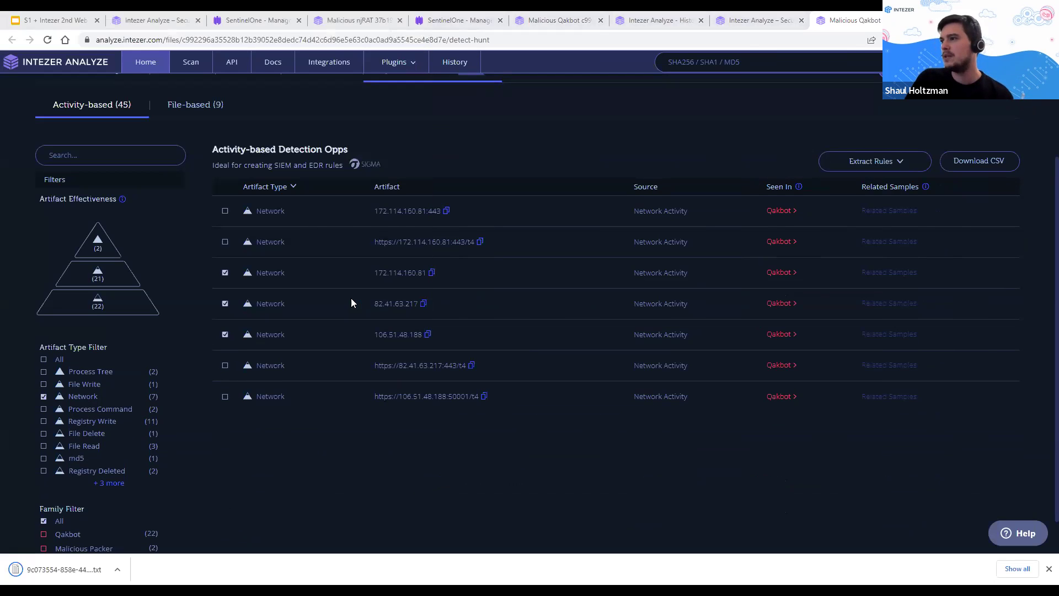
- Open the downloaded rules file in Notepad and copy its DstIP in Contains query for the three Qakbot IPs
left_click(80, 569)
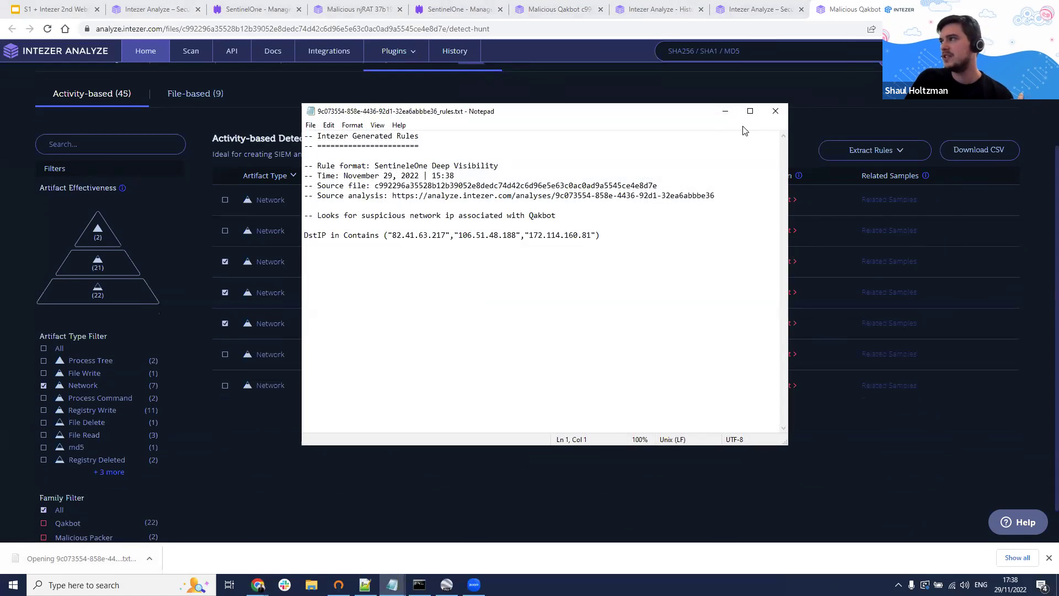
left_click_drag(586, 275, 254, 291)
key("ctrl+c")
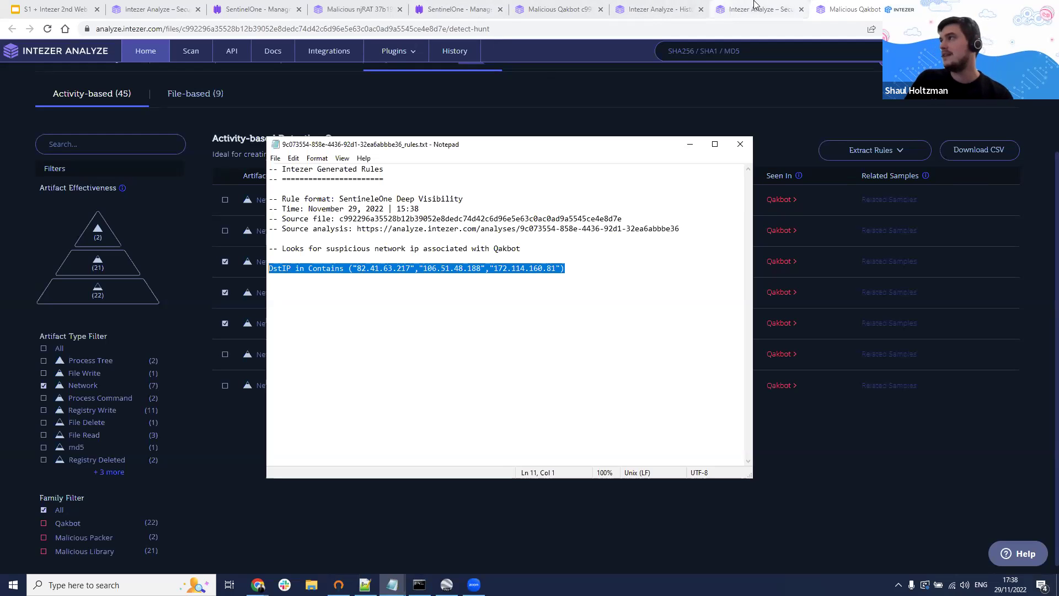
- Switch to SentinelOne hunting, replace the main query with the copied DstIP rule for the three IPs and run it
left_click(450, 6)
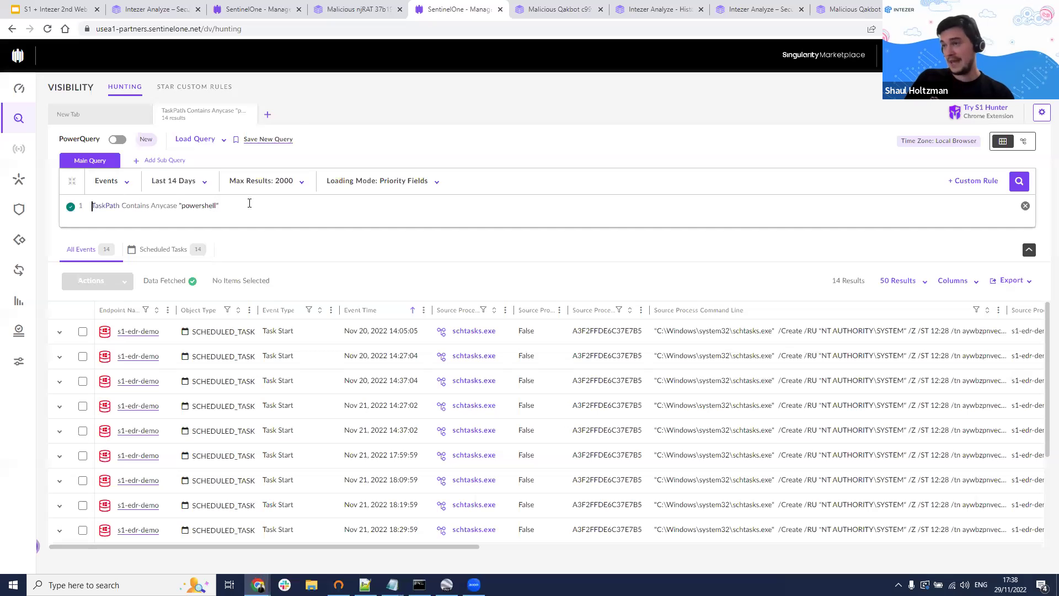
triple_click(249, 203)
key("ctrl+v")
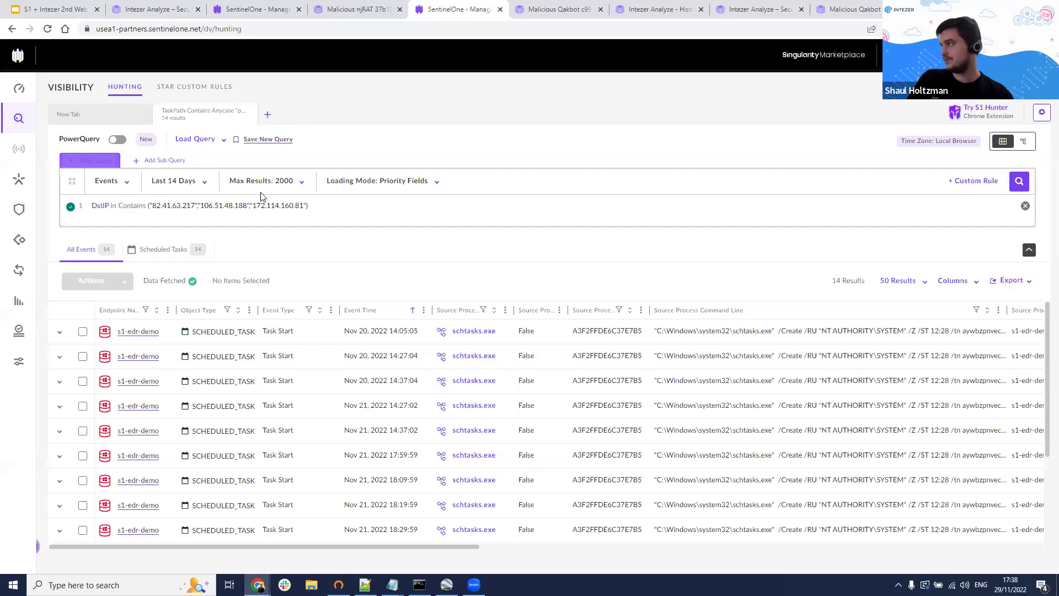
left_click(1020, 182)
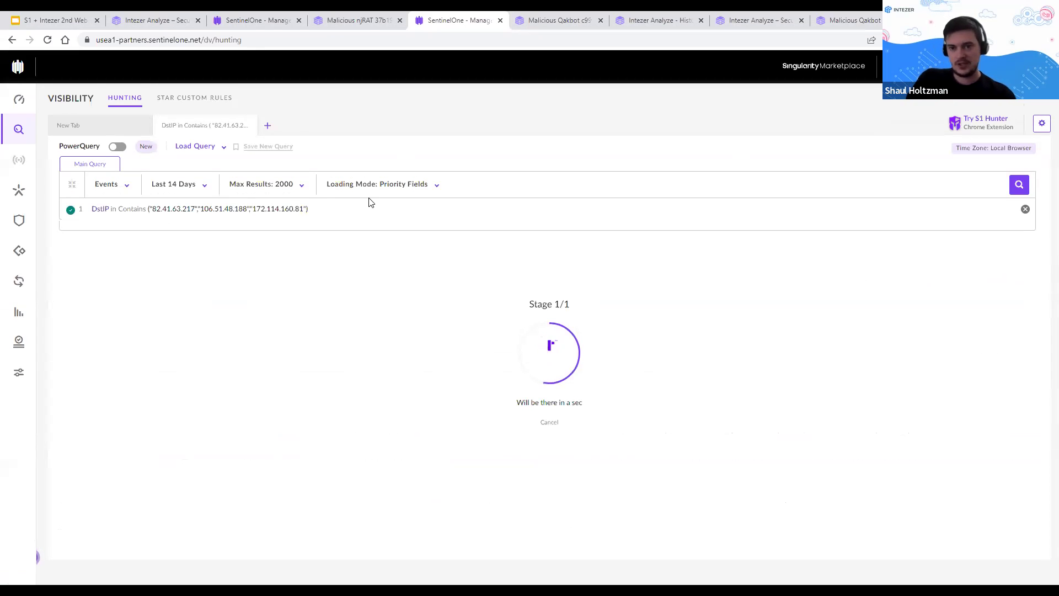
- Examine the IP Connect events, including their destination IPs, ports and network connection statuses
left_click_drag(153, 209, 380, 206)
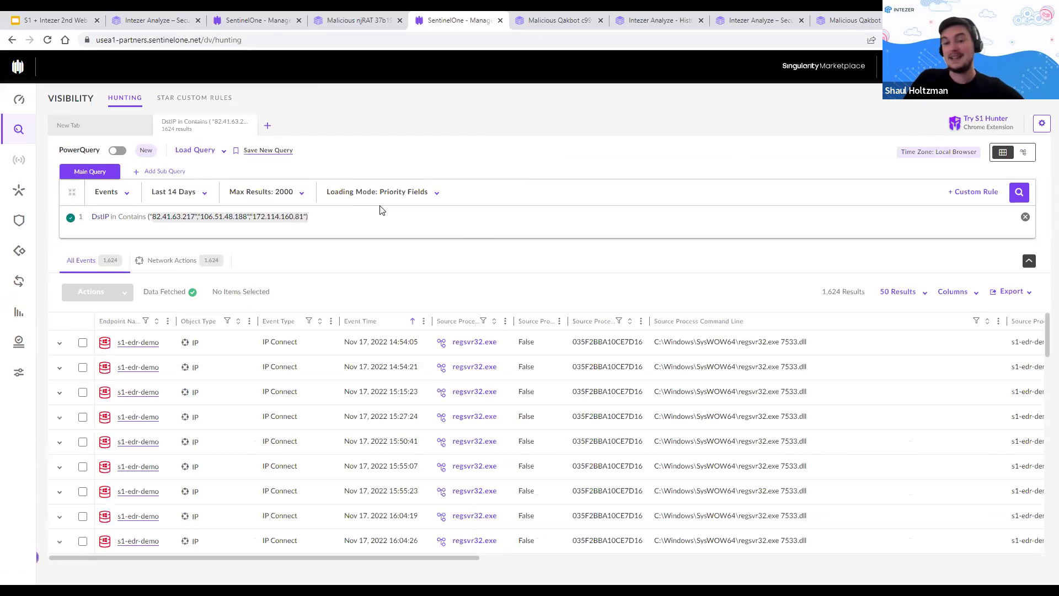
scroll(504, 354, "down", 5)
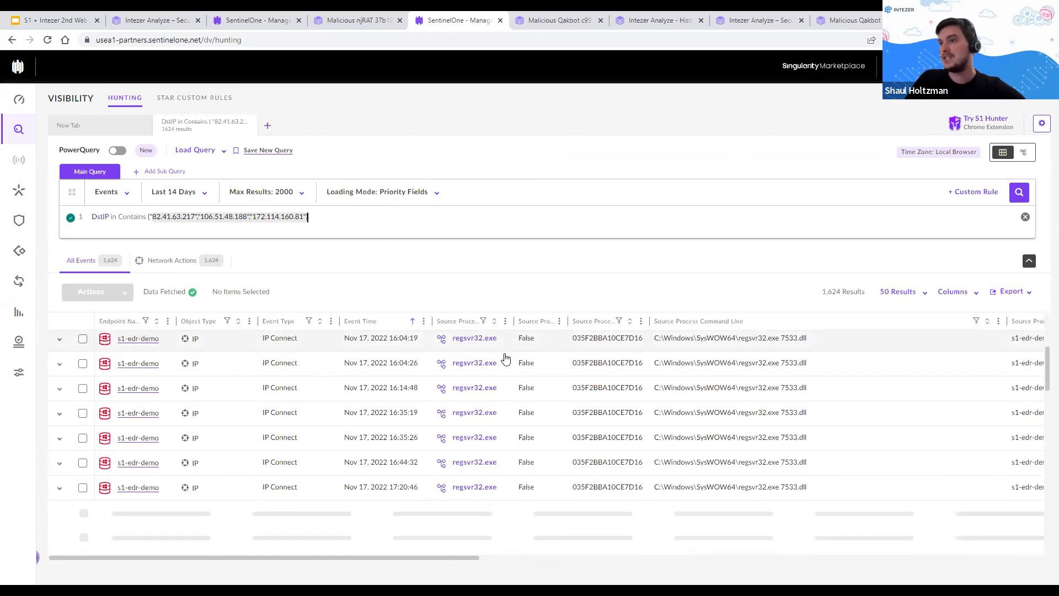
scroll(385, 428, "up", 5)
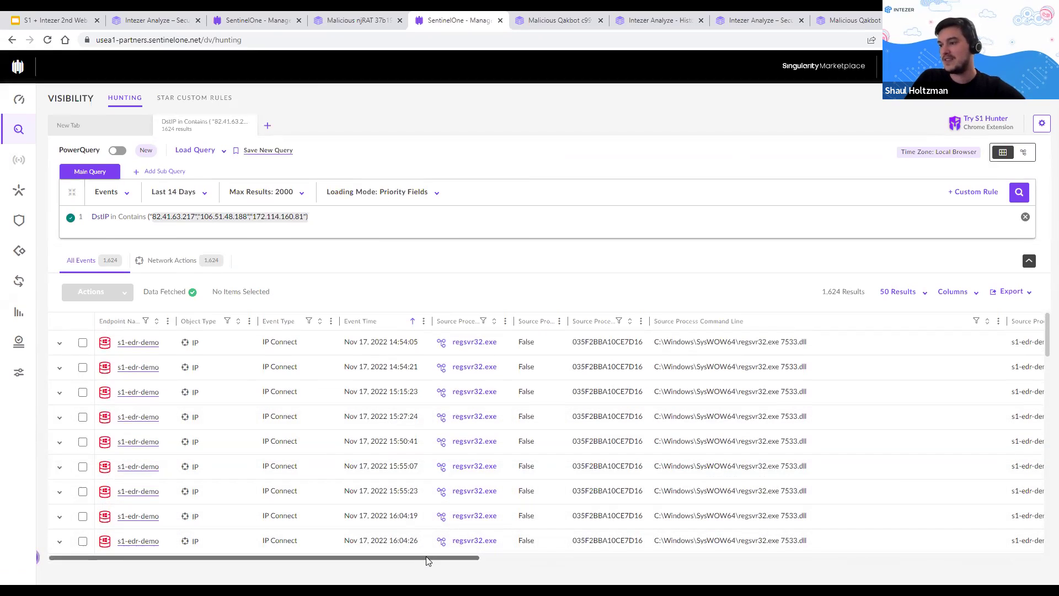
left_click_drag(429, 558, 504, 558)
scroll(737, 572, "right", 10)
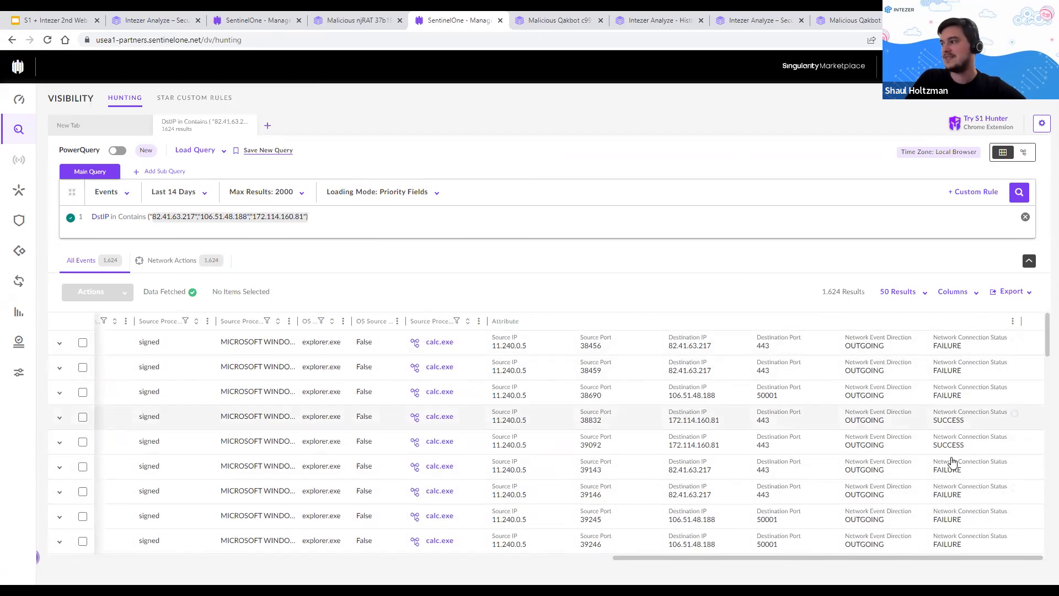
scroll(963, 405, "down", 2)
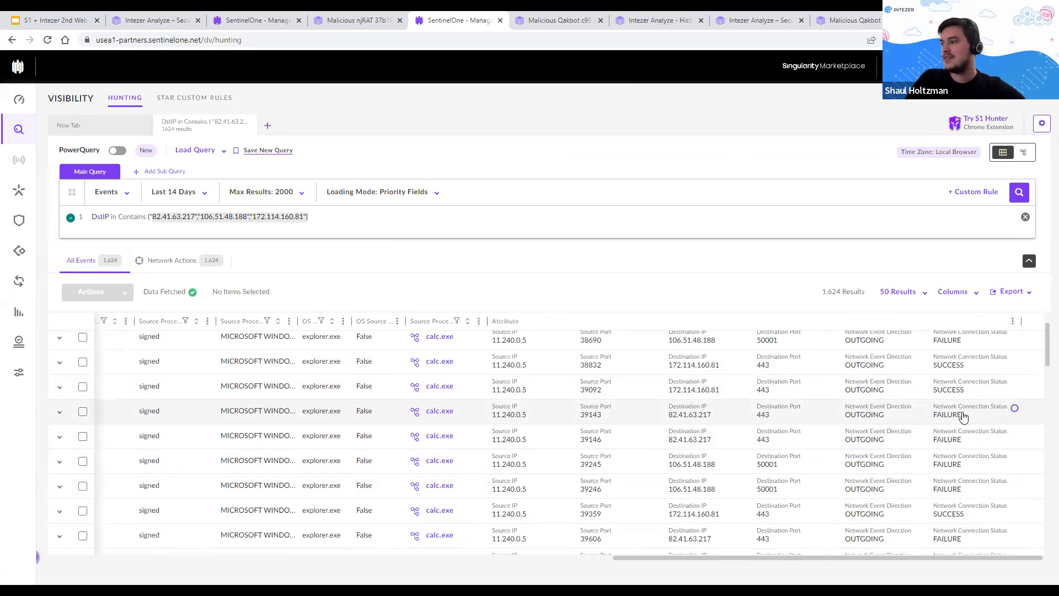
scroll(963, 418, "down", 2)
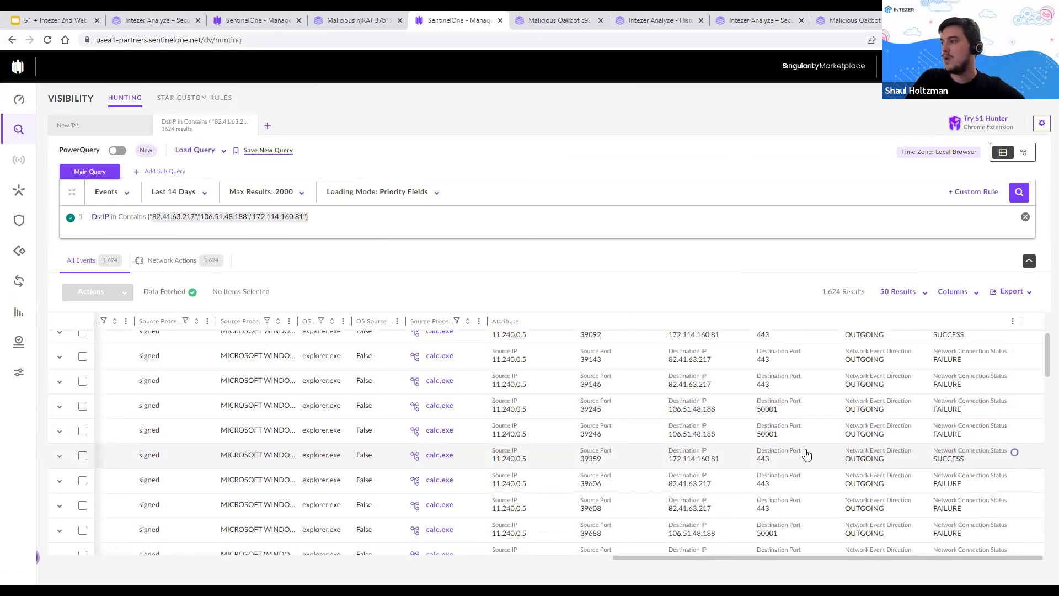
scroll(927, 442, "down", 2)
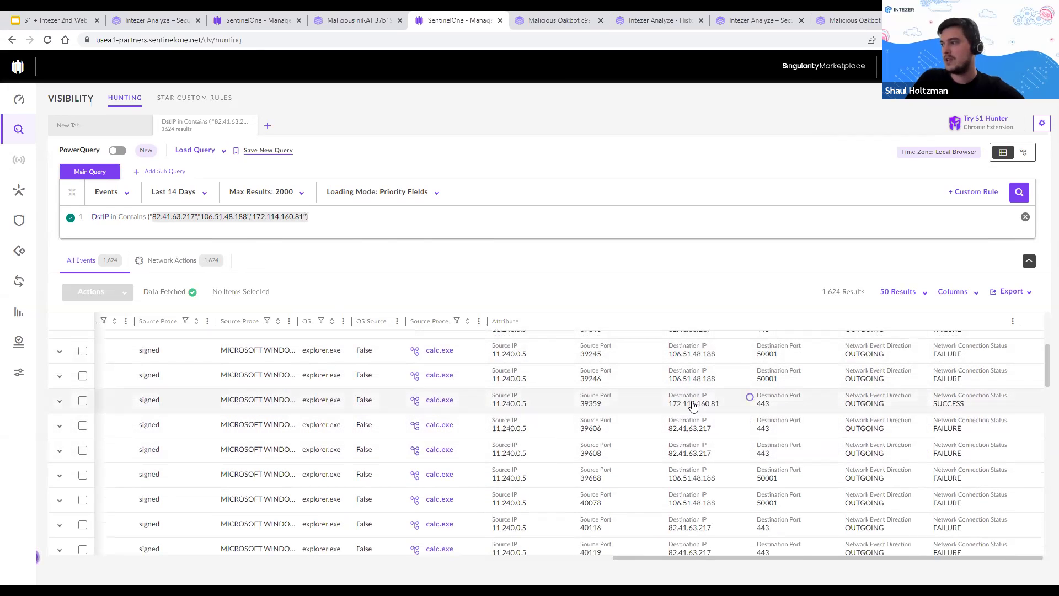
- Narrow the DstIP query to "172.114.160.81" by removing the other two addresses, and run it
left_click(253, 217)
left_click_drag(253, 217, 151, 219)
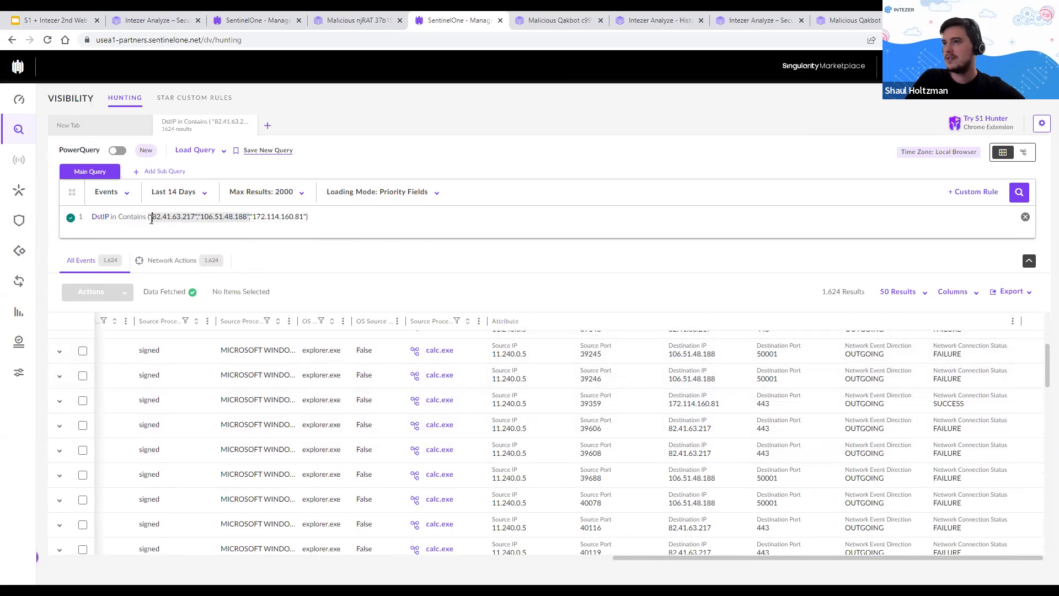
key("BackSpace")
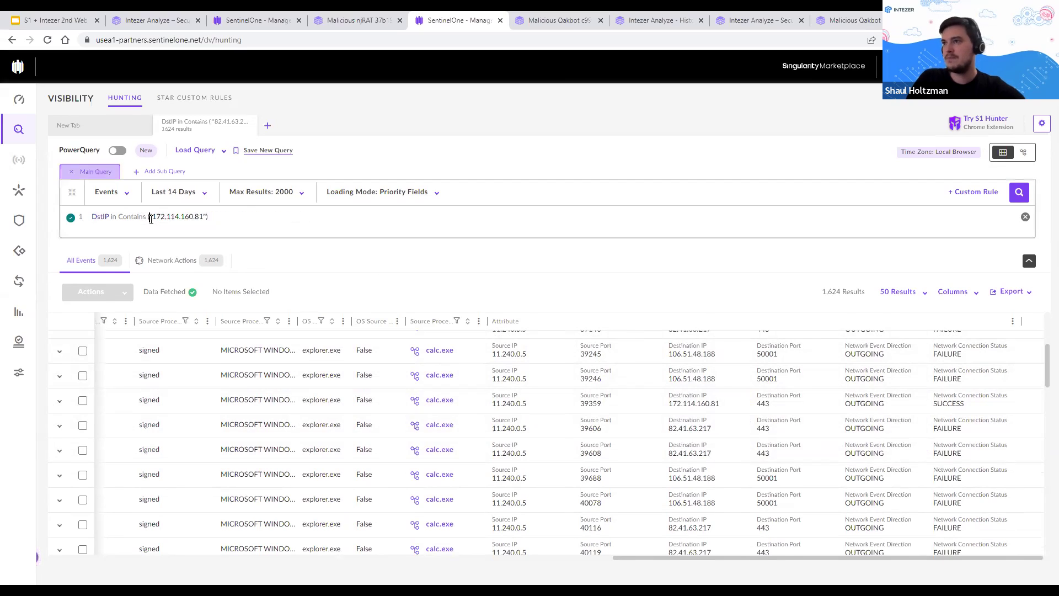
key("Return")
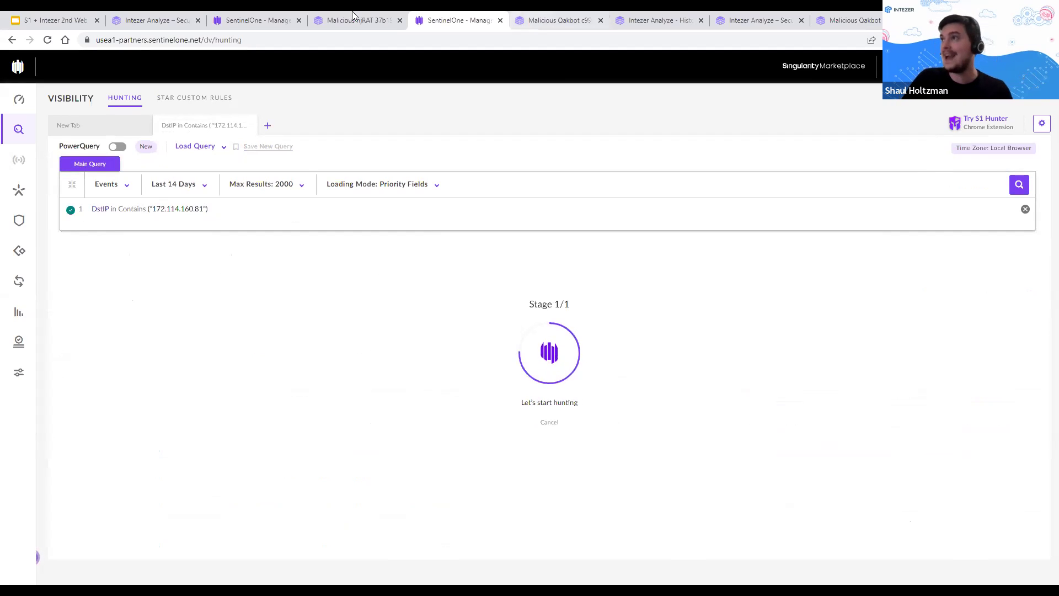
- Switch to the Qakbot file report in Intezer and review the process tree and TCP requests under Behavior
left_click(853, 23)
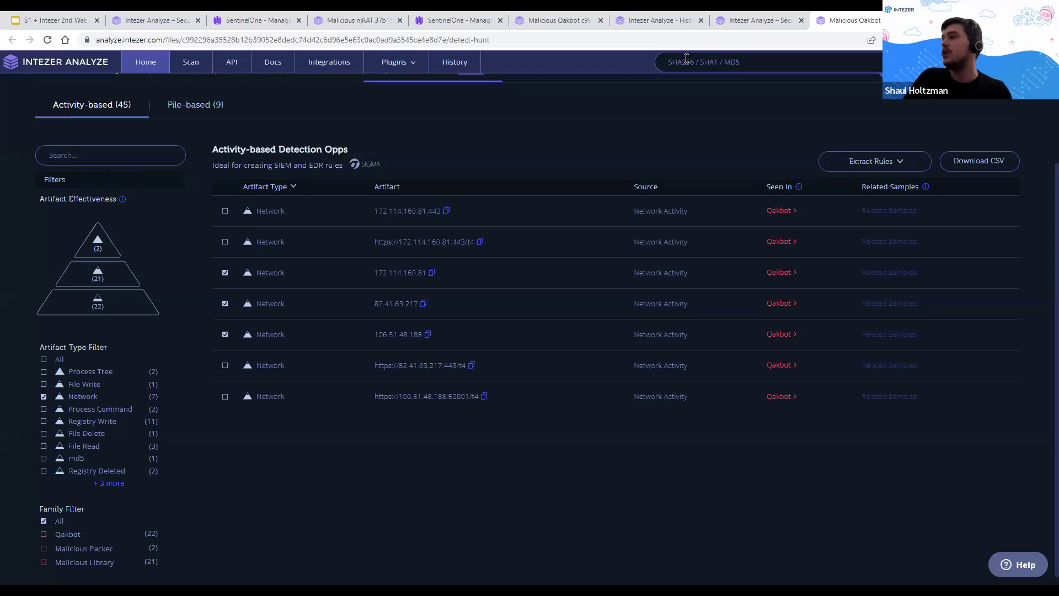
left_click(327, 184)
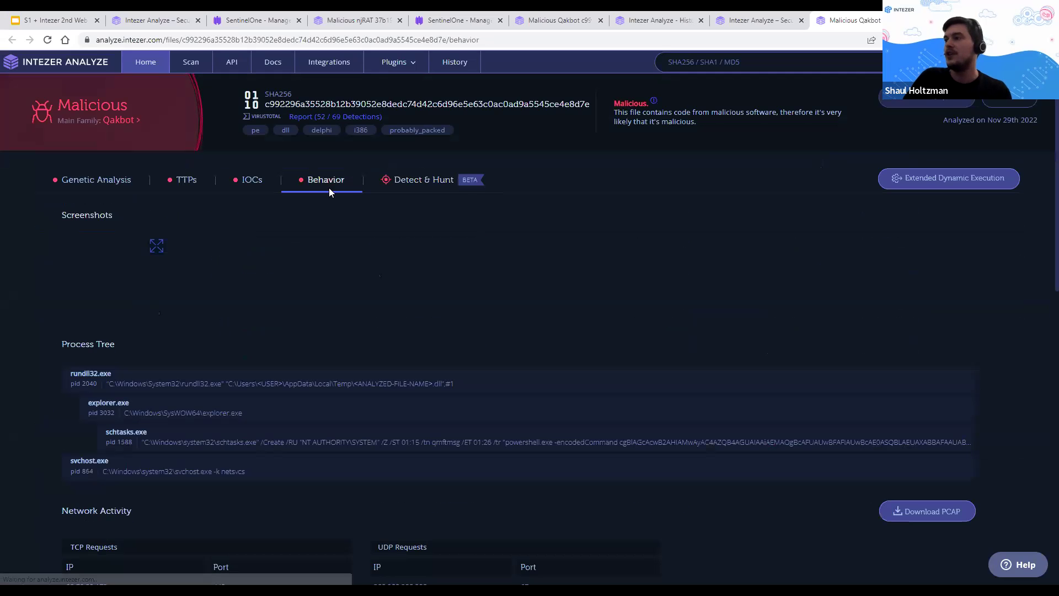
scroll(970, 340, "down", 3)
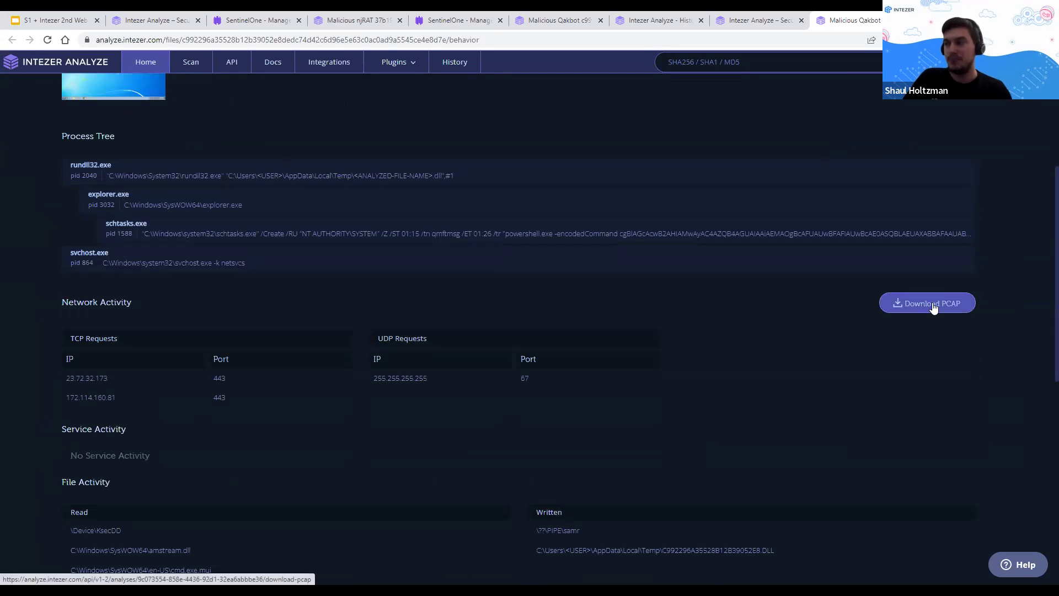
double_click(223, 396)
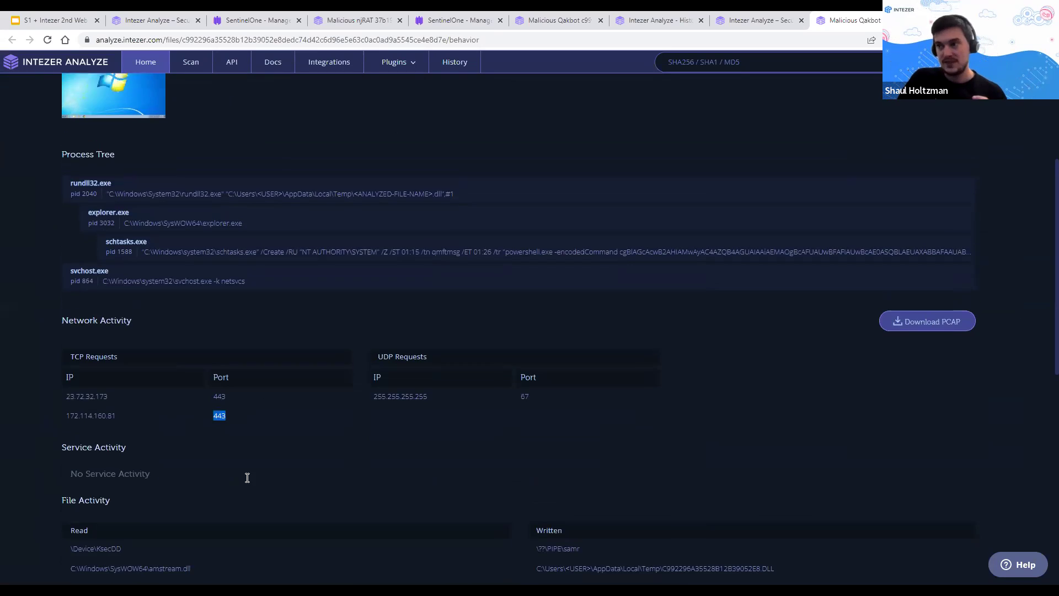
scroll(246, 475, "up", 4)
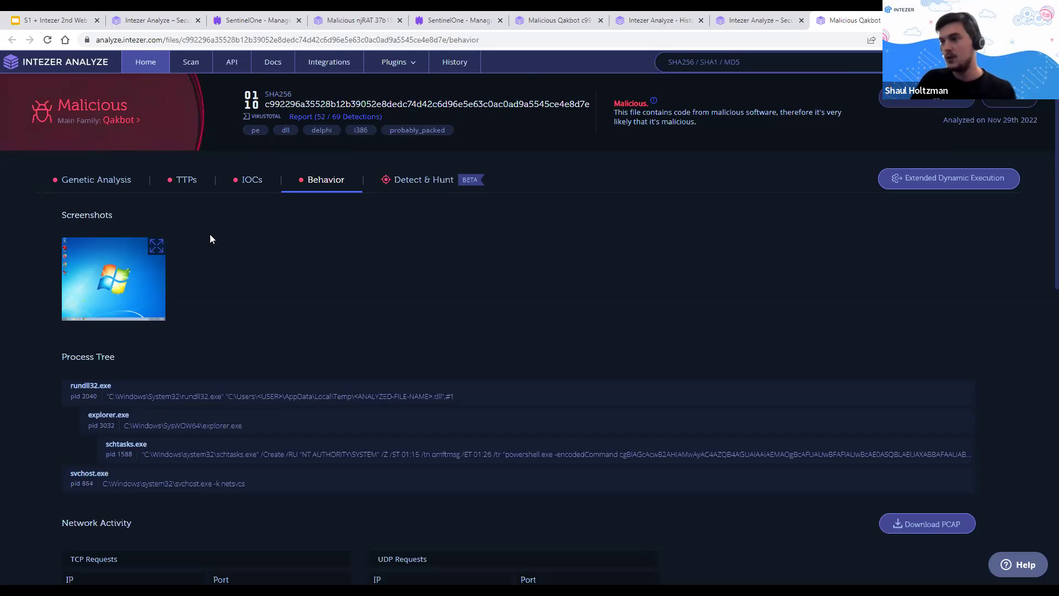
- Return to the SentinelOne hunting results and sort the events by Event Time with the newest first
left_click(764, 20)
left_click(675, 16)
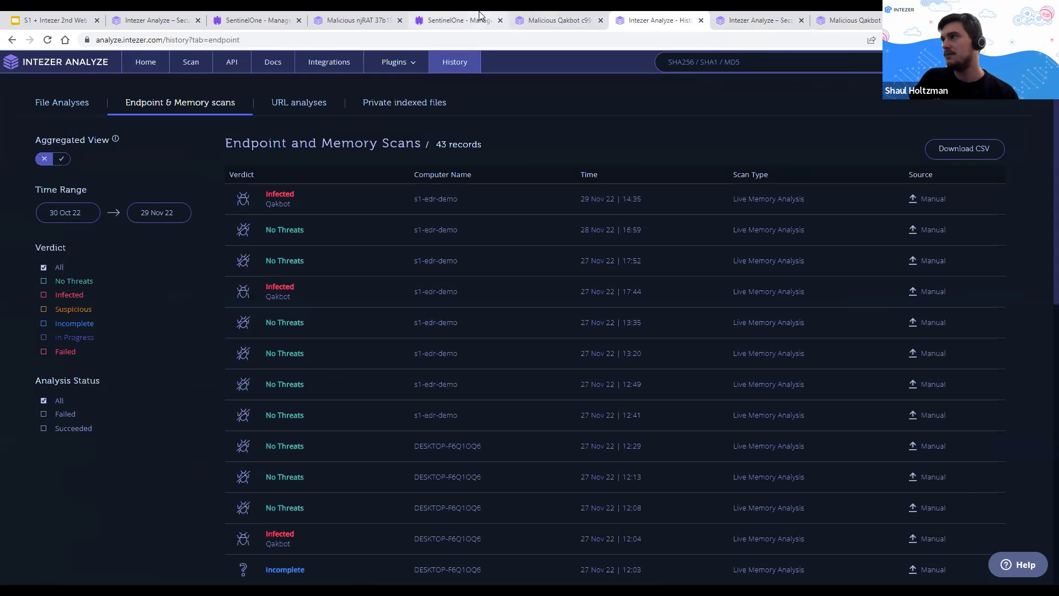
left_click(479, 18)
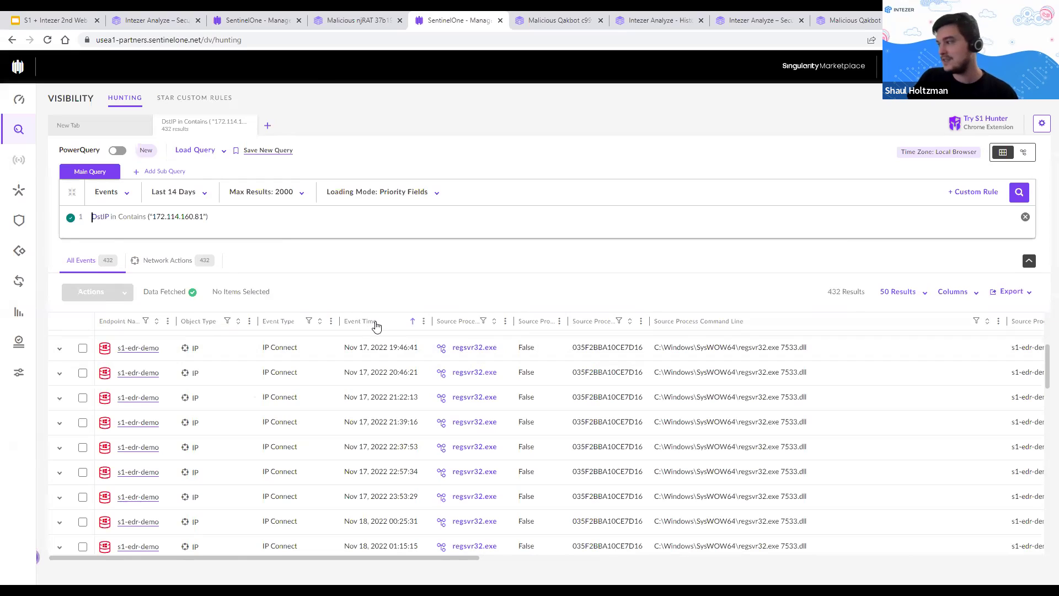
left_click(418, 322)
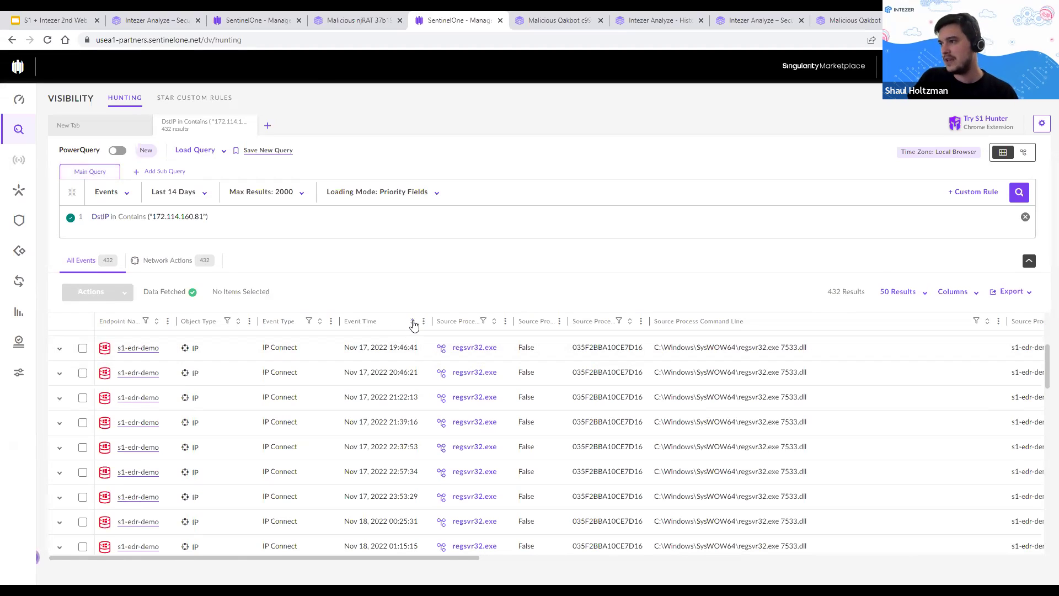
left_click(411, 320)
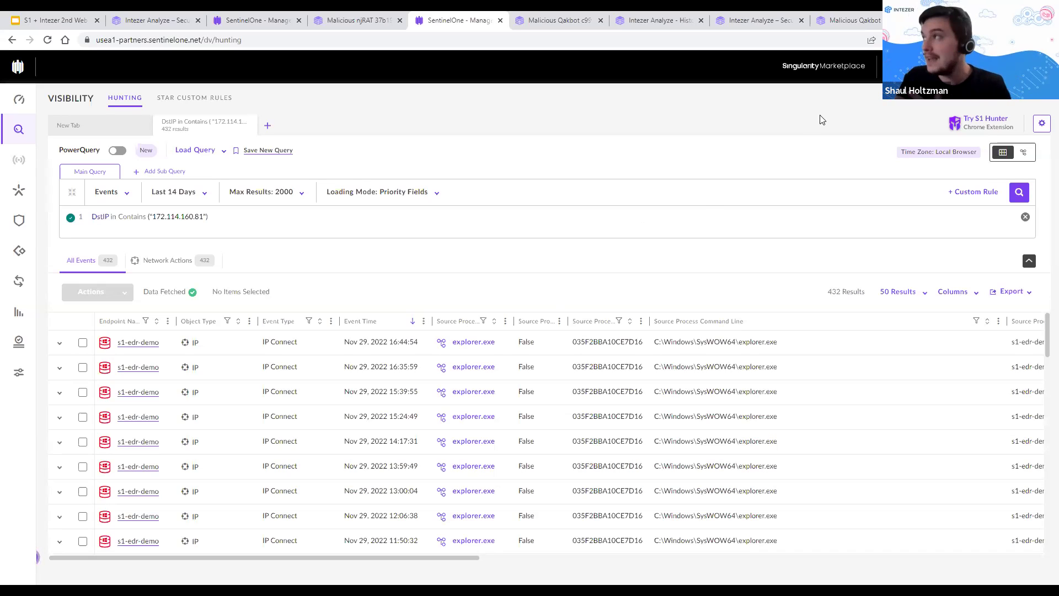
- Switch to Intezer's Qakbot endpoint scan and examine the second malicious module's genetic summary and process tree
left_click(765, 18)
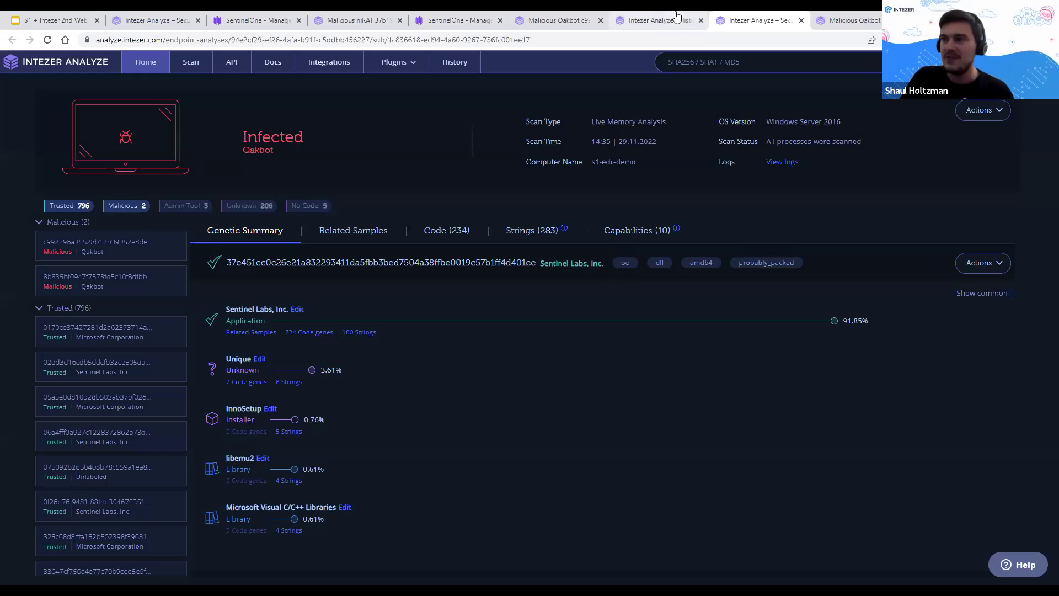
left_click(154, 275)
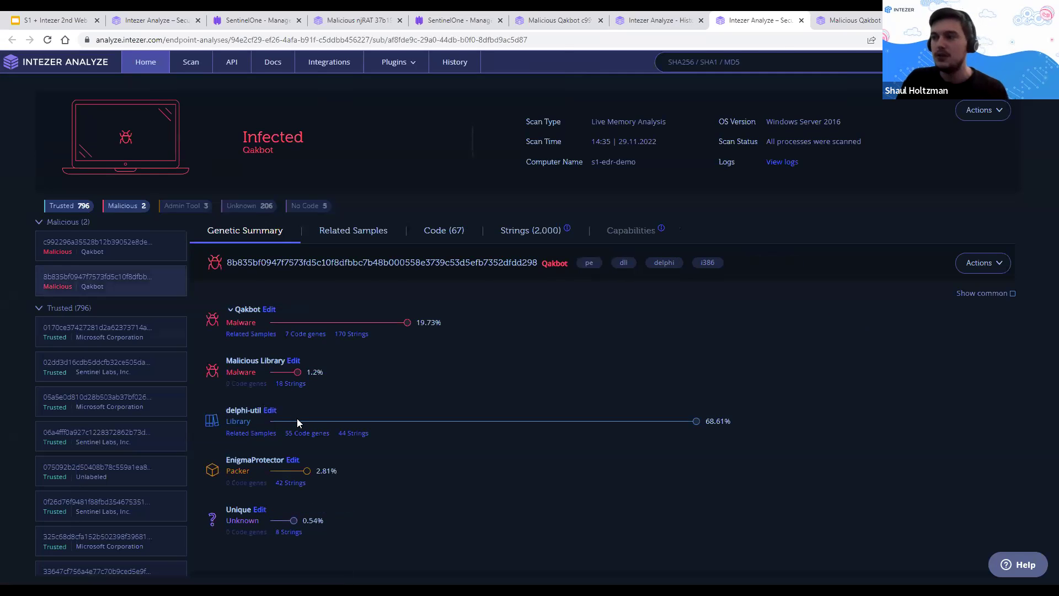
scroll(297, 423, "down", 3)
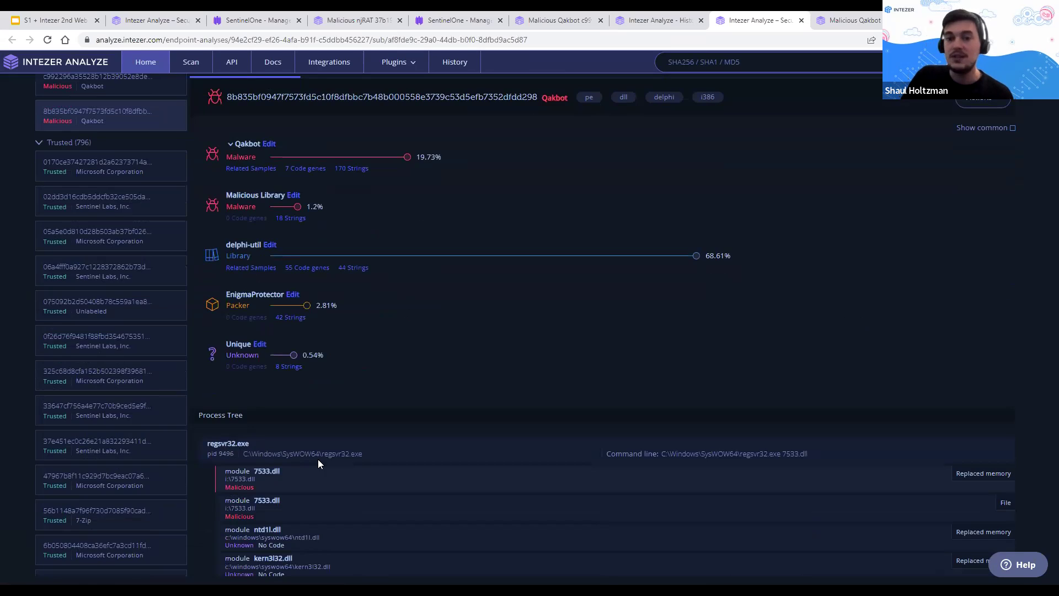
scroll(318, 462, "up", 3)
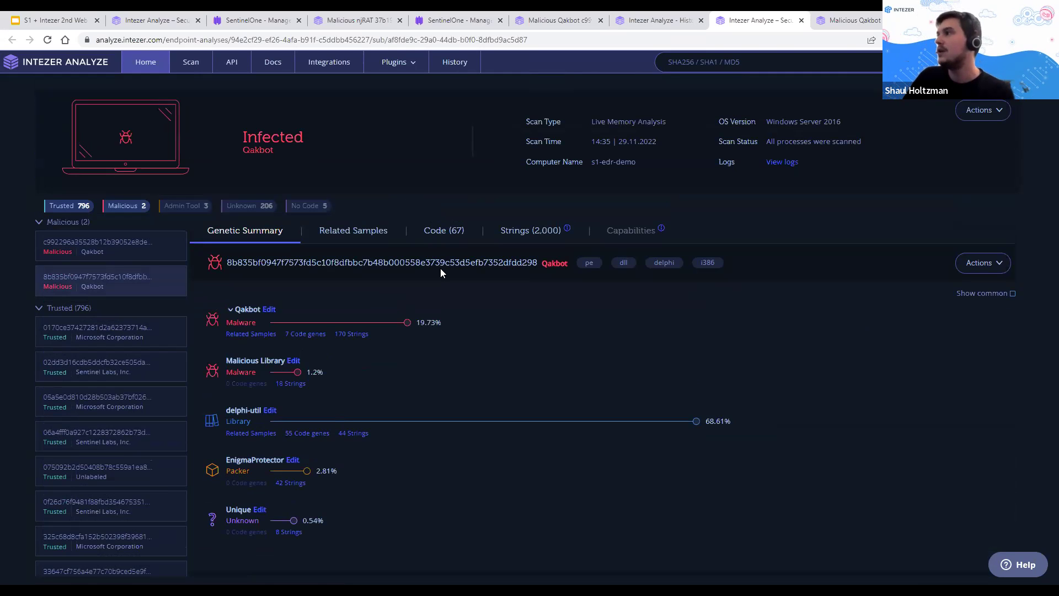
- Glance at the Qakbot file's genetic summary in Intezer and return to the SentinelOne hunting results
left_click(554, 22)
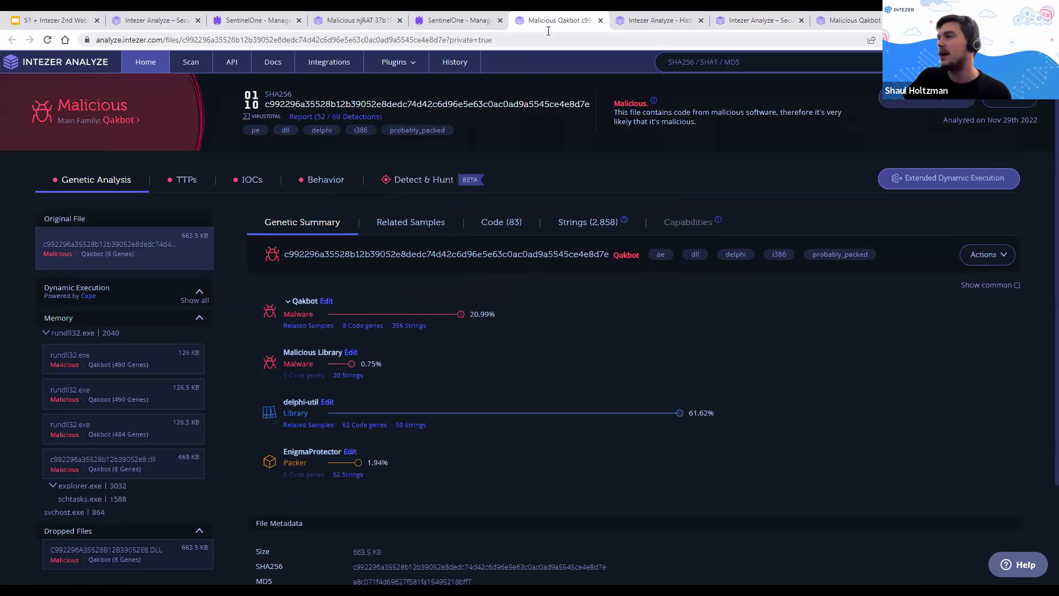
left_click(651, 20)
left_click(484, 17)
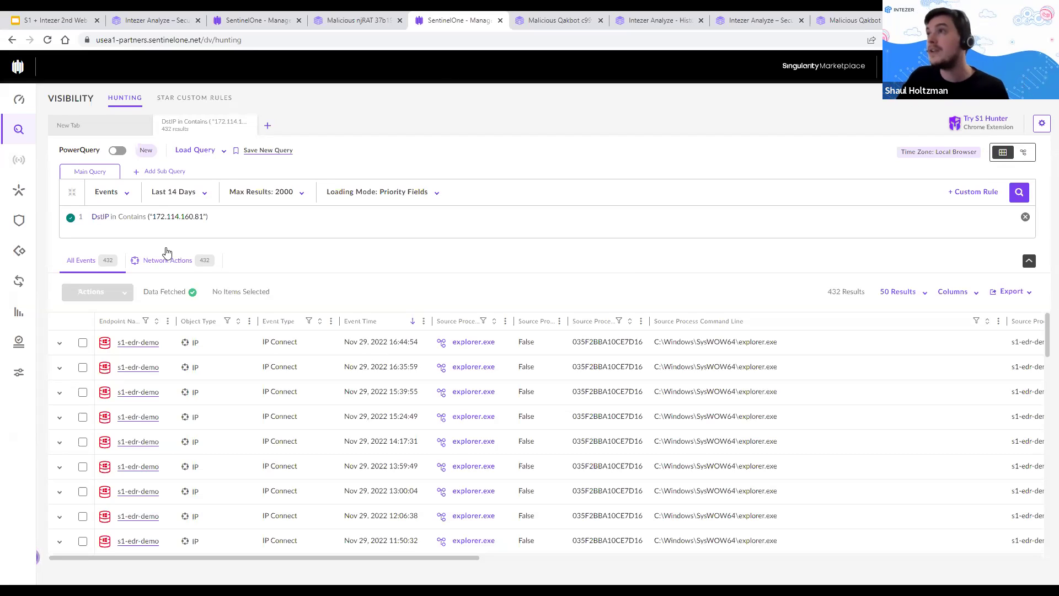
- Open SentinelOne's API token connection form from Intezer's Connect sources dialog, view the instructions, and close it without connecting
left_click(152, 20)
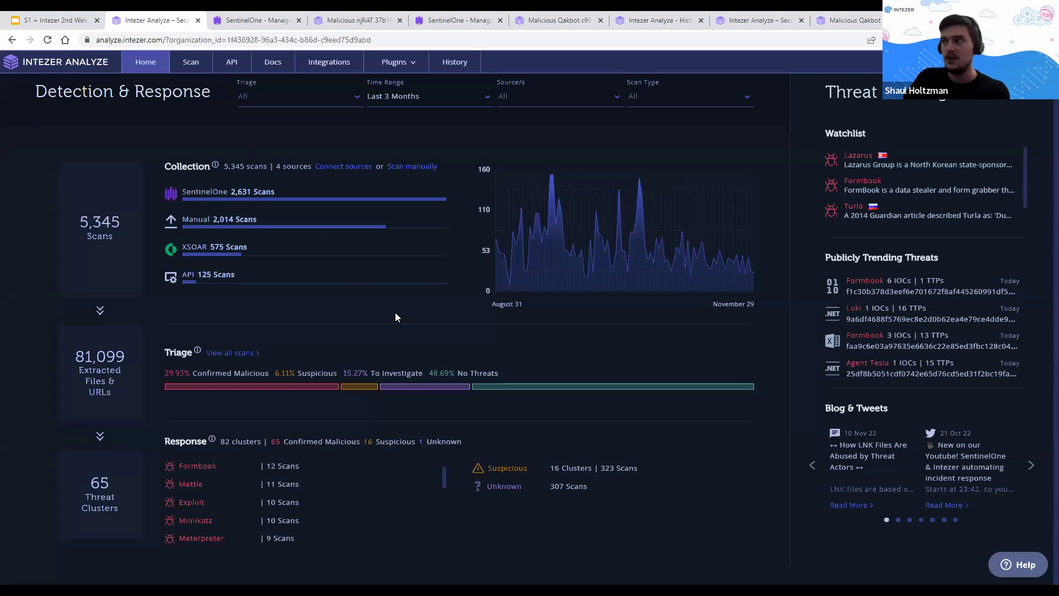
scroll(395, 312, "up", 1)
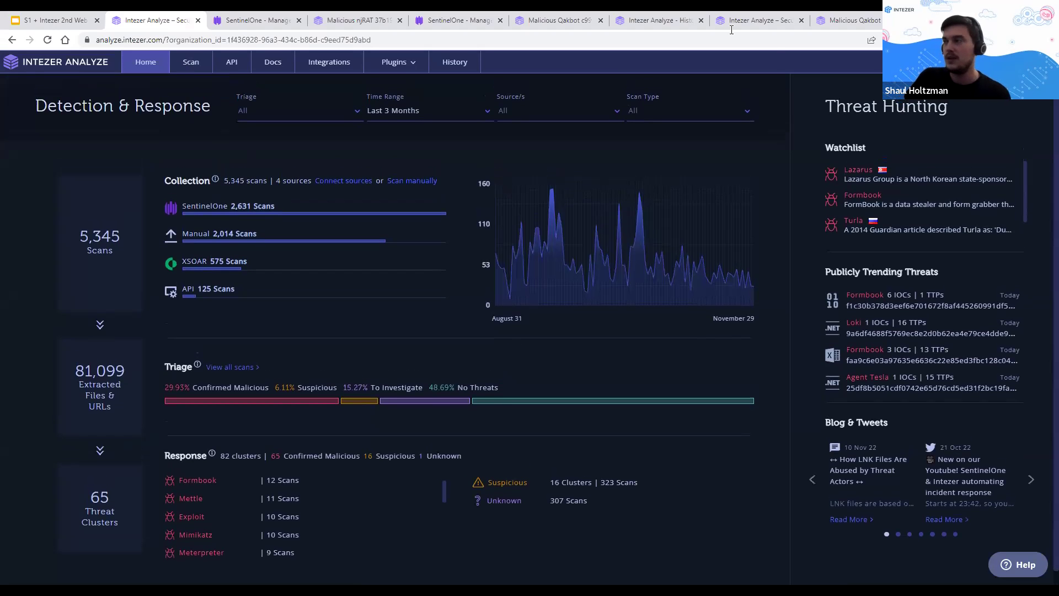
left_click(341, 181)
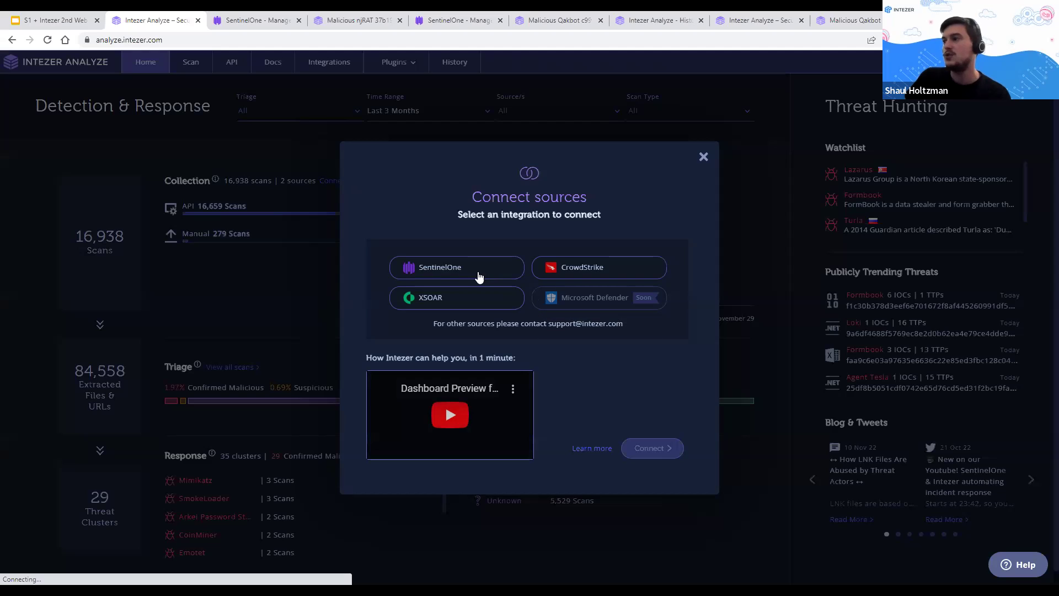
left_click(467, 275)
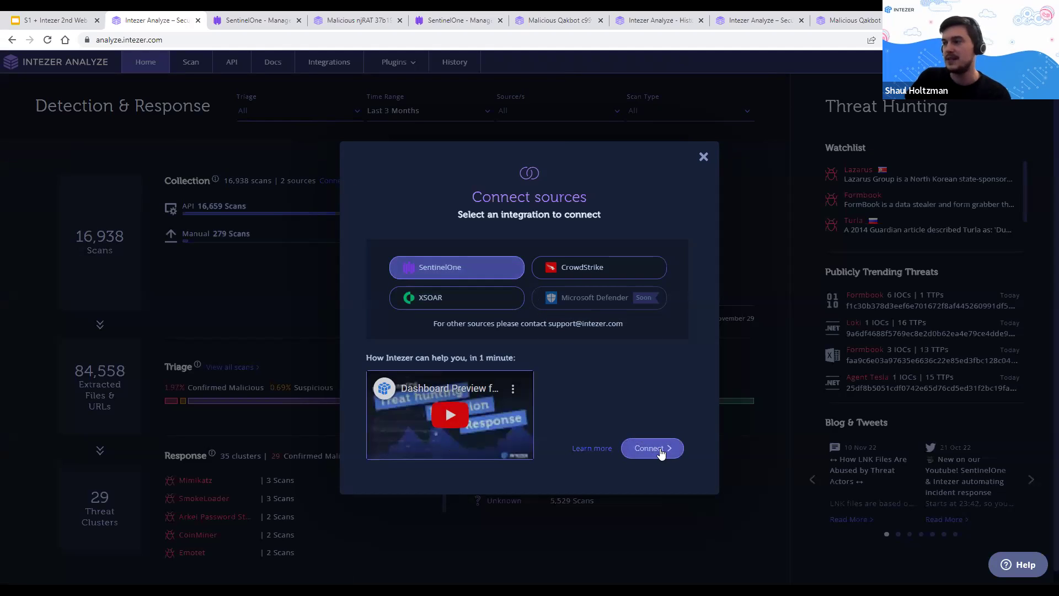
left_click(659, 451)
left_click(453, 383)
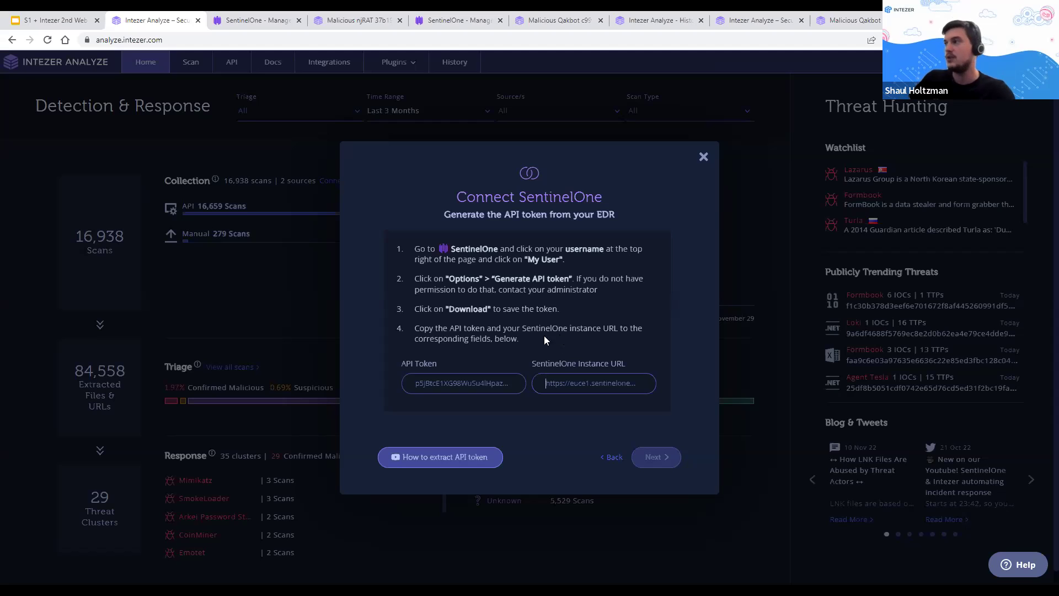
left_click(703, 157)
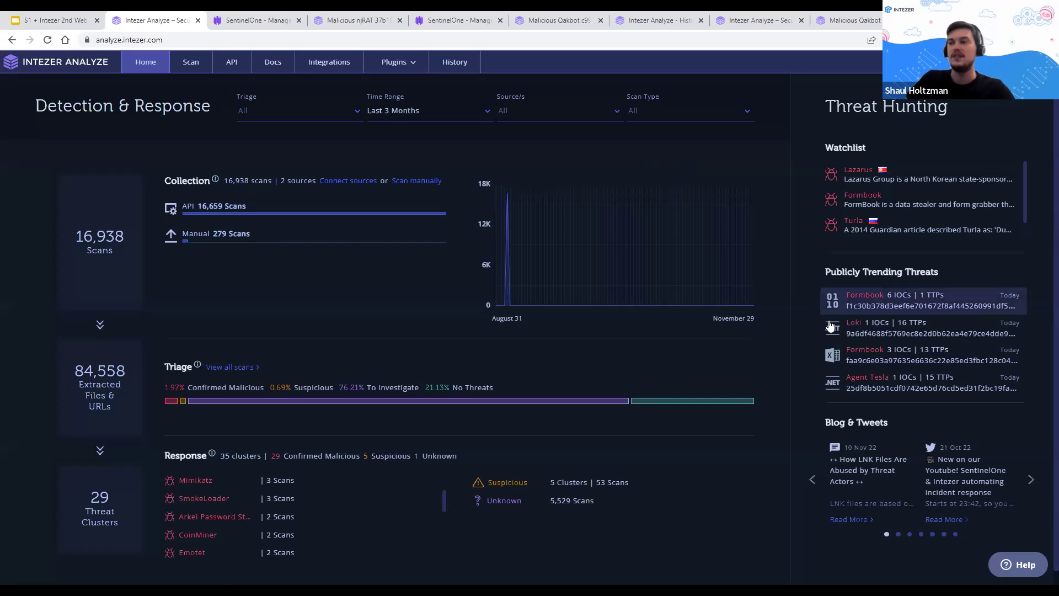
- Glance through the open Qakbot behavior report and endpoint scan, and return to the Qakbot file's genetic analysis in Intezer
left_click(777, 17)
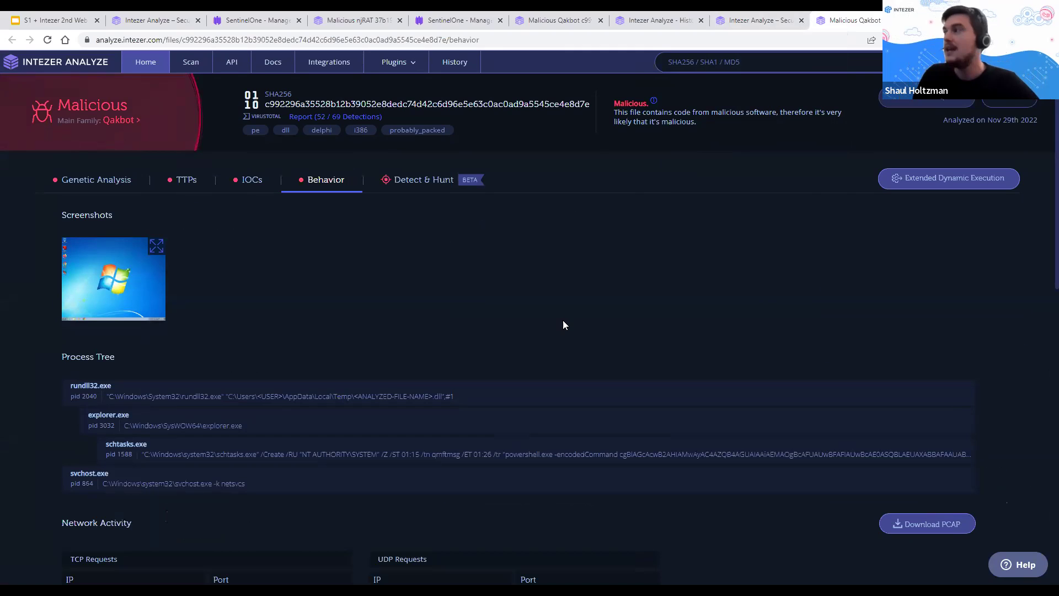
left_click(764, 20)
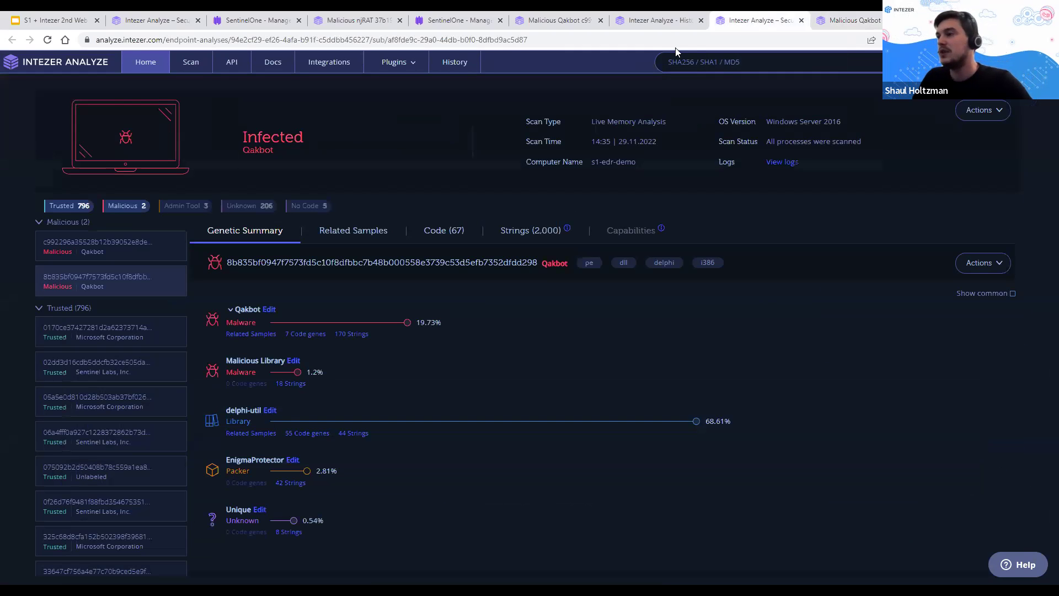
left_click(656, 19)
left_click(549, 21)
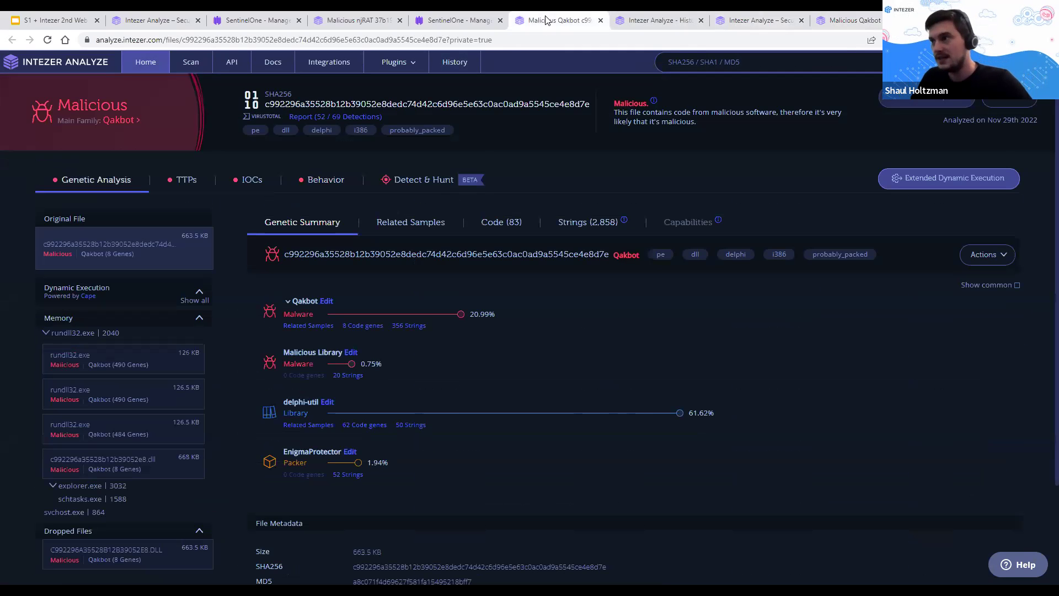
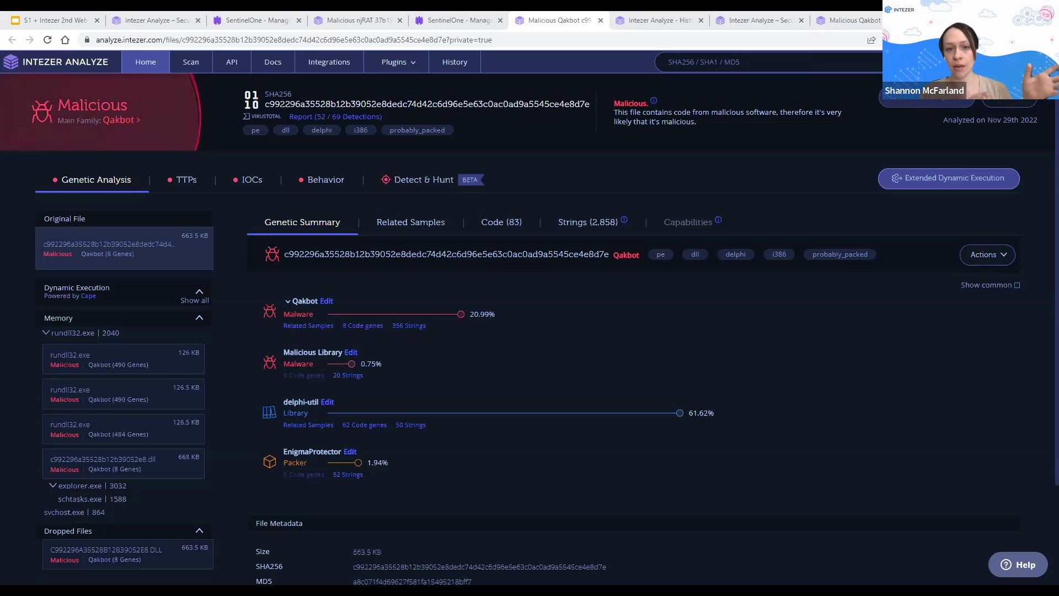
- Switch to SentinelOne's threats list, open the most recently reported 7533.dll threat, and hunt for its hash in Deep Visibility
left_click(273, 20)
left_click(25, 67)
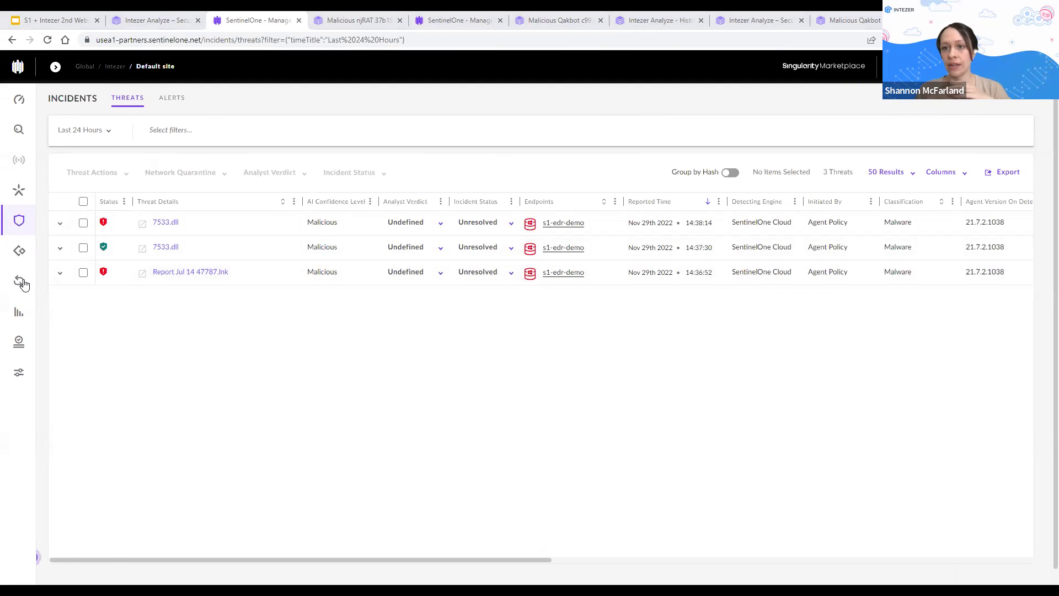
mouse_move(22, 284)
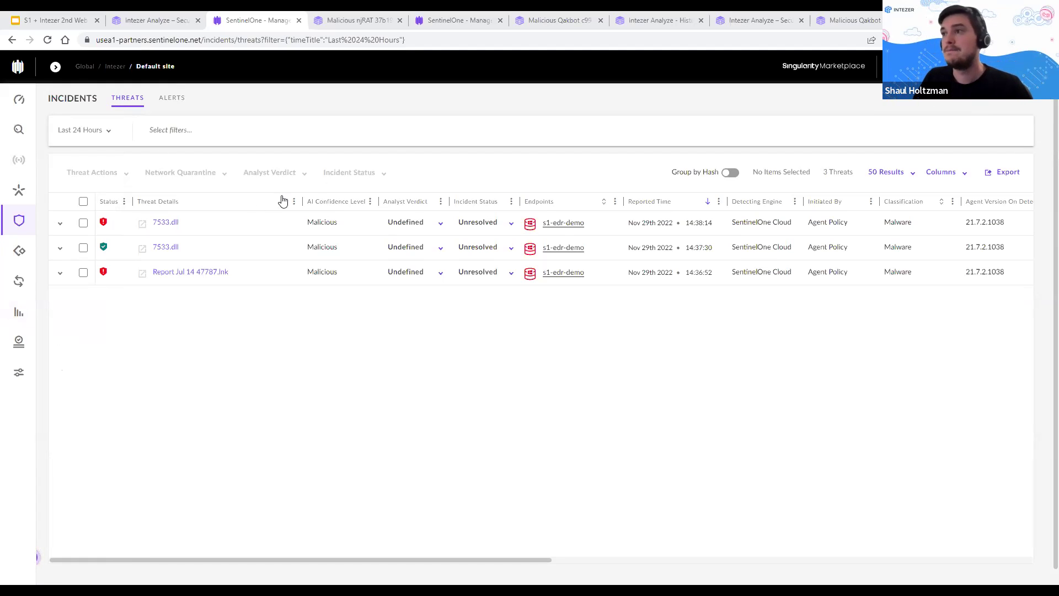
left_click(167, 224)
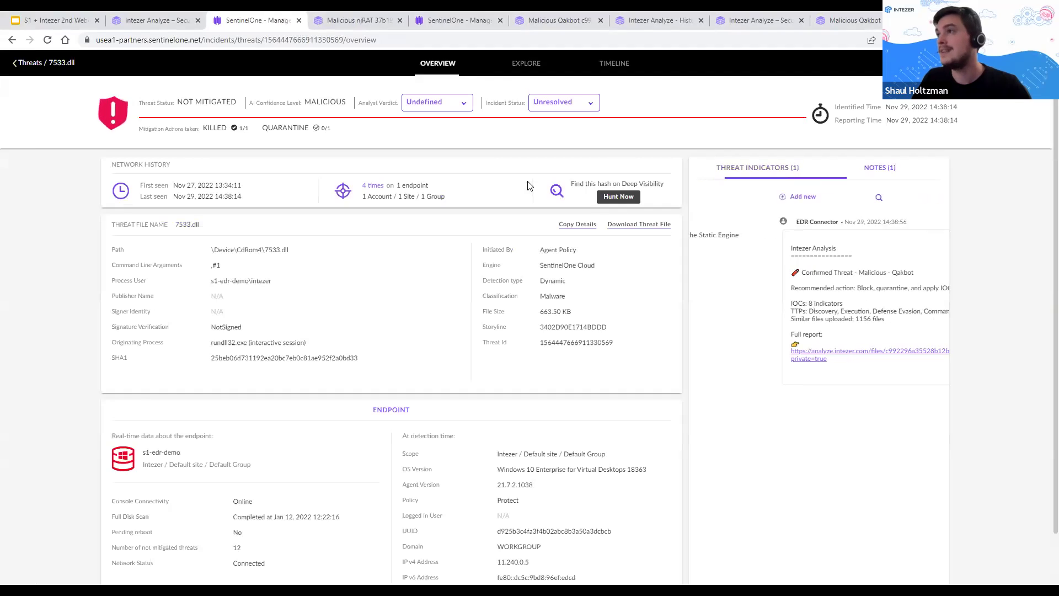
left_click(619, 197)
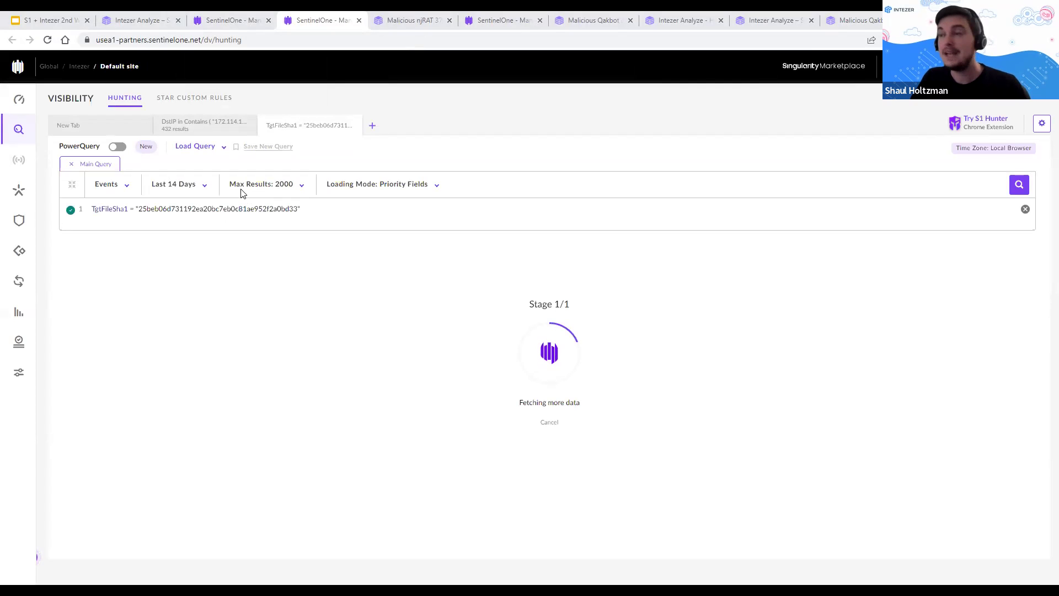
left_click(255, 213)
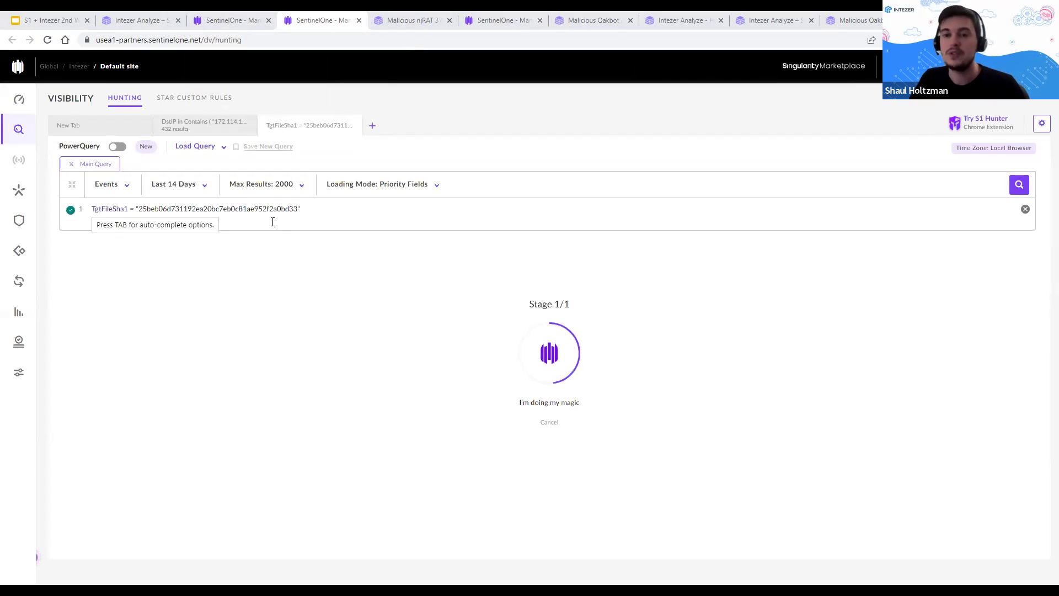
left_click(279, 212)
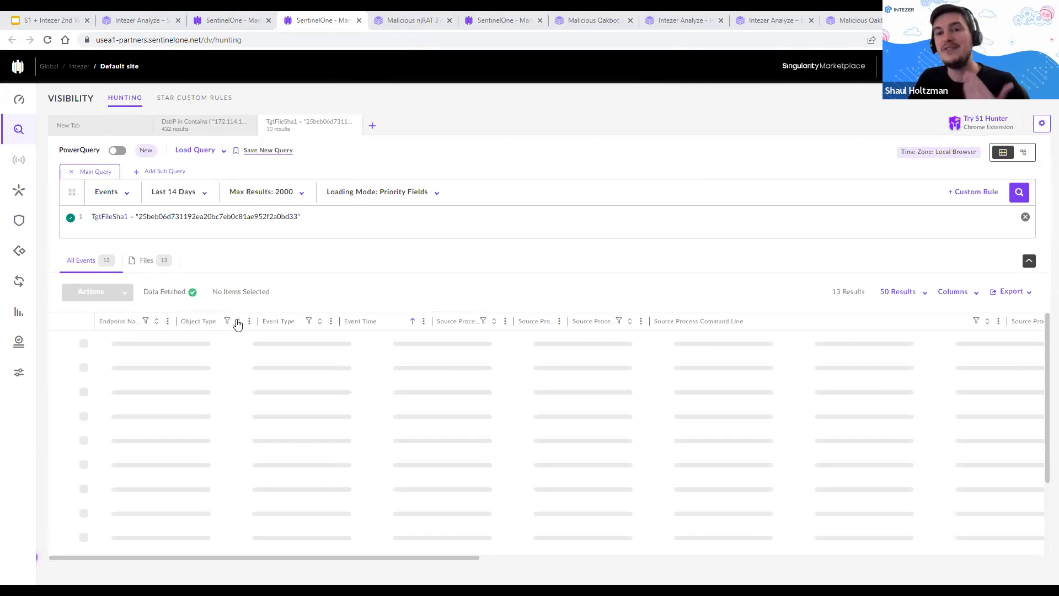
left_click(238, 322)
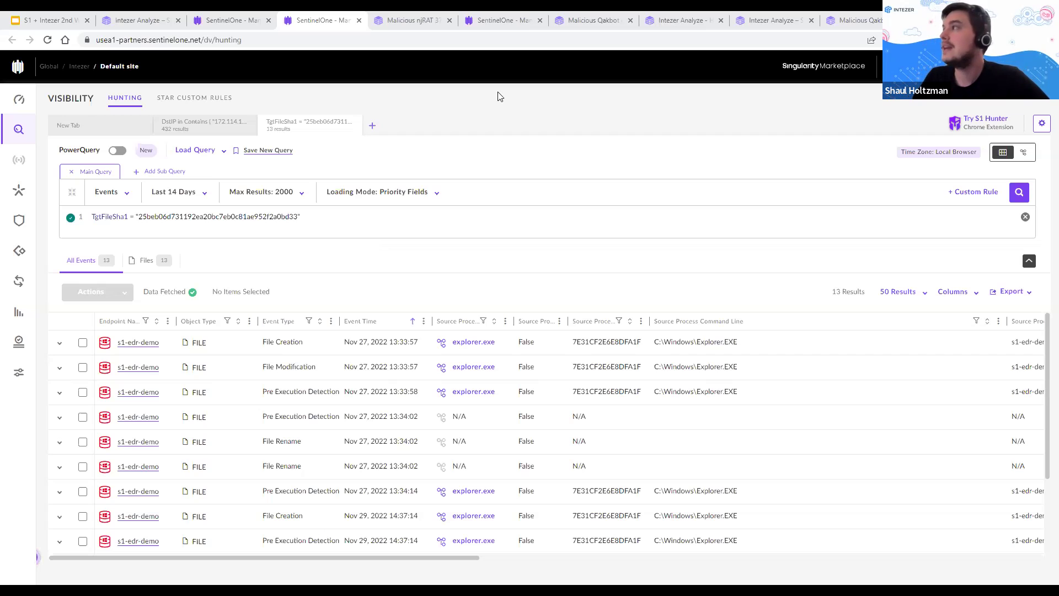
- Review the activity-based detection opportunities in Intezer's njRAT report and go back to SentinelOne's hunting results for 172.114.160.81
left_click(427, 13)
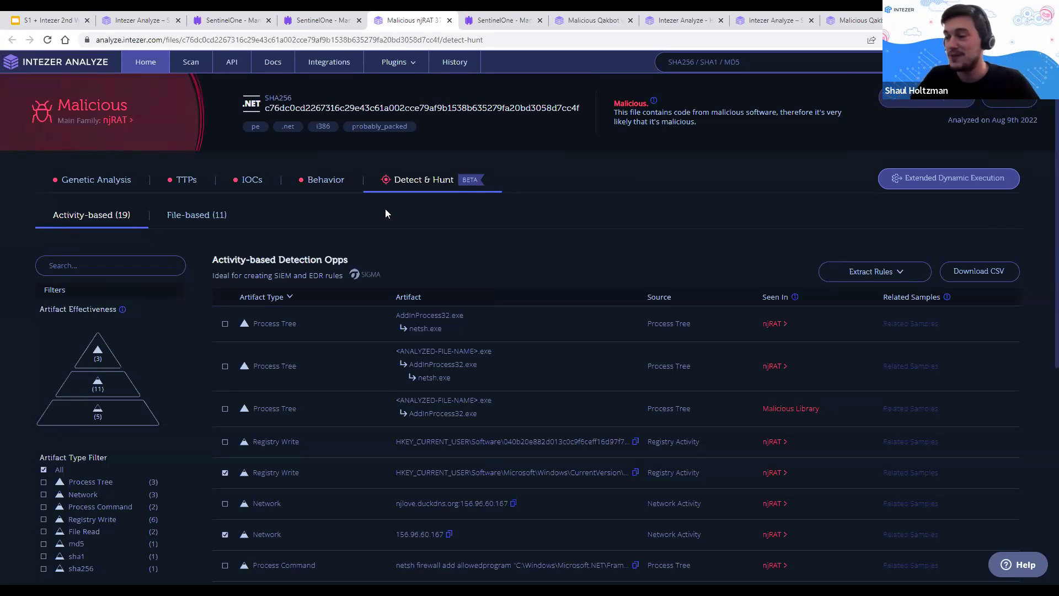
scroll(472, 386, "down", 3)
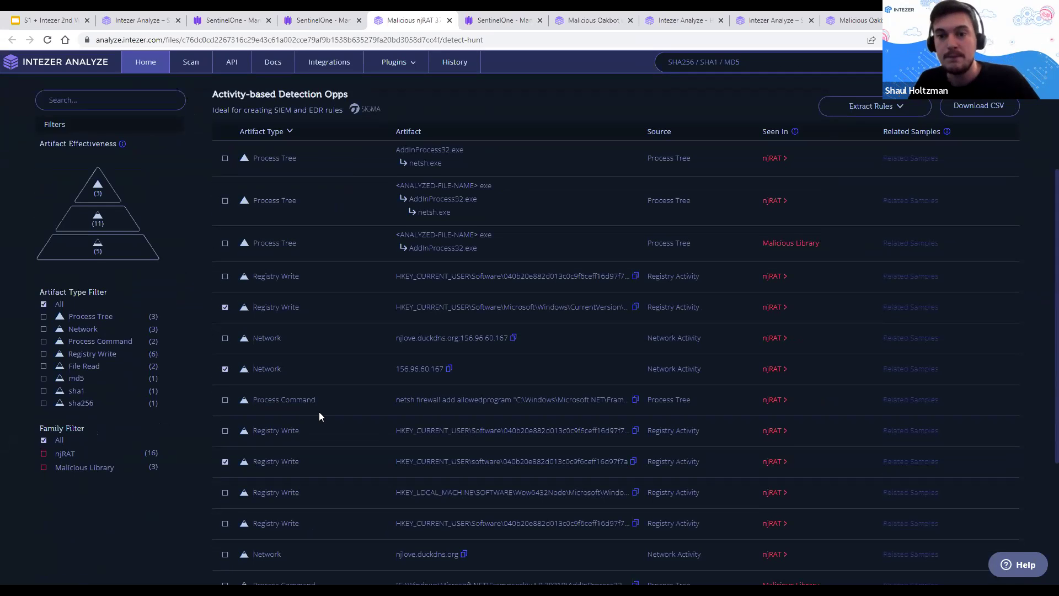
scroll(319, 411, "up", 3)
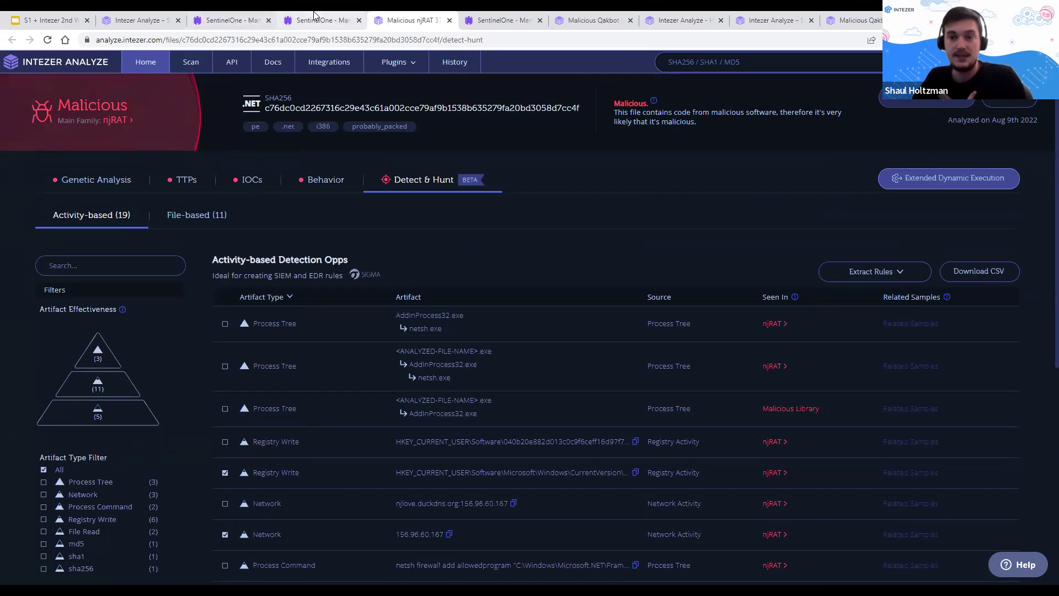
mouse_move(314, 14)
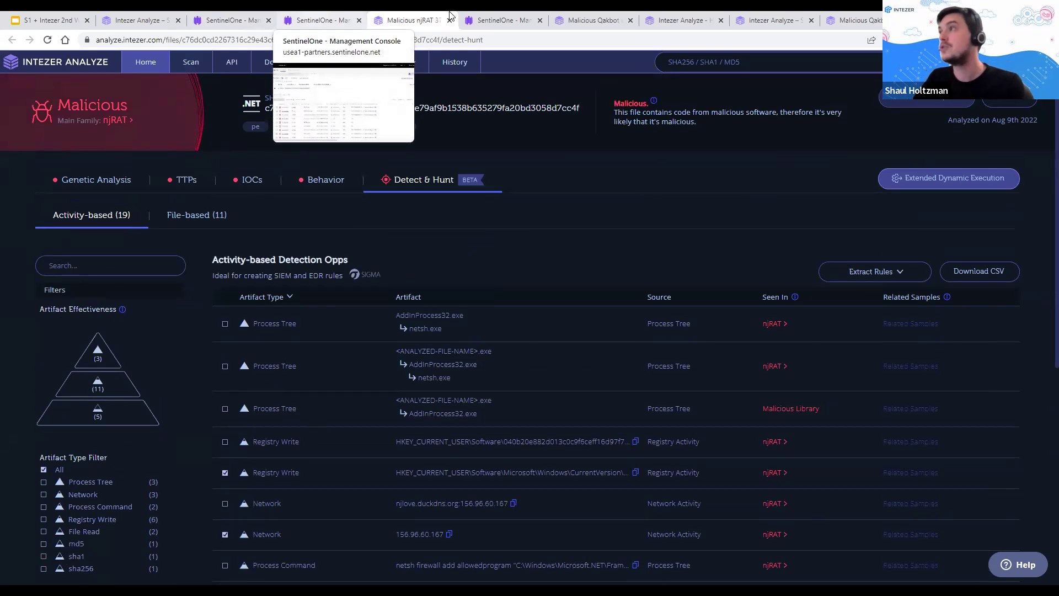
key("ctrl+Tab")
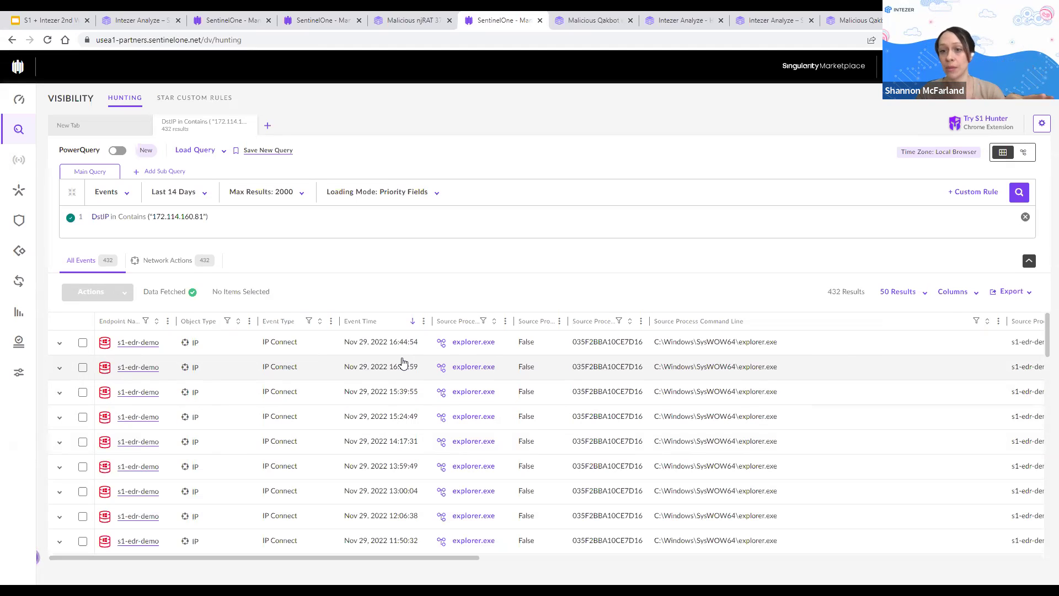
- Open the Qakbot malware family page from the Qakbot file report in Intezer and review its globally indexed samples
left_click(853, 20)
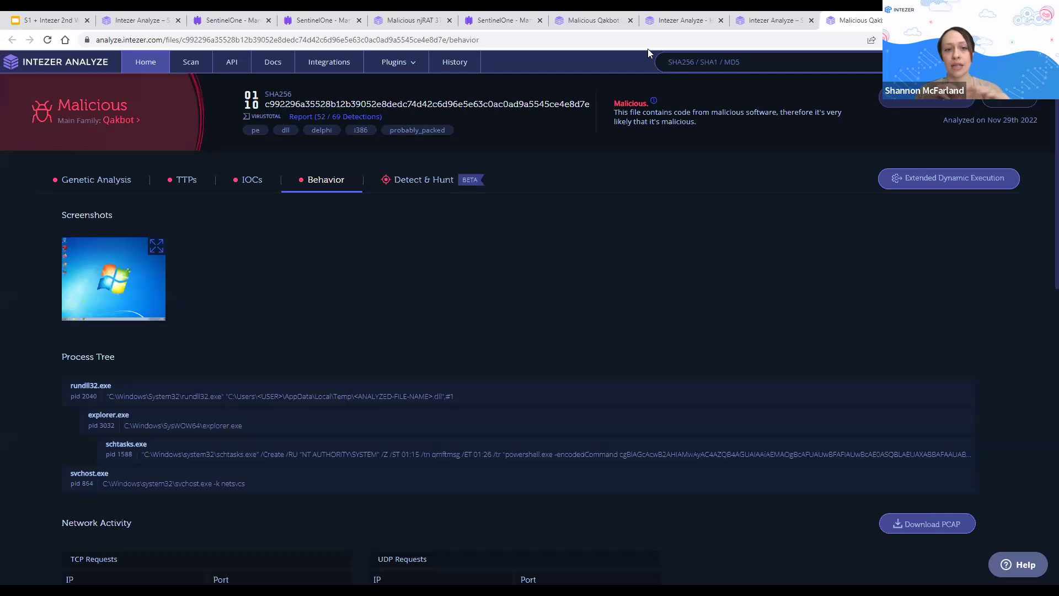
left_click(125, 121)
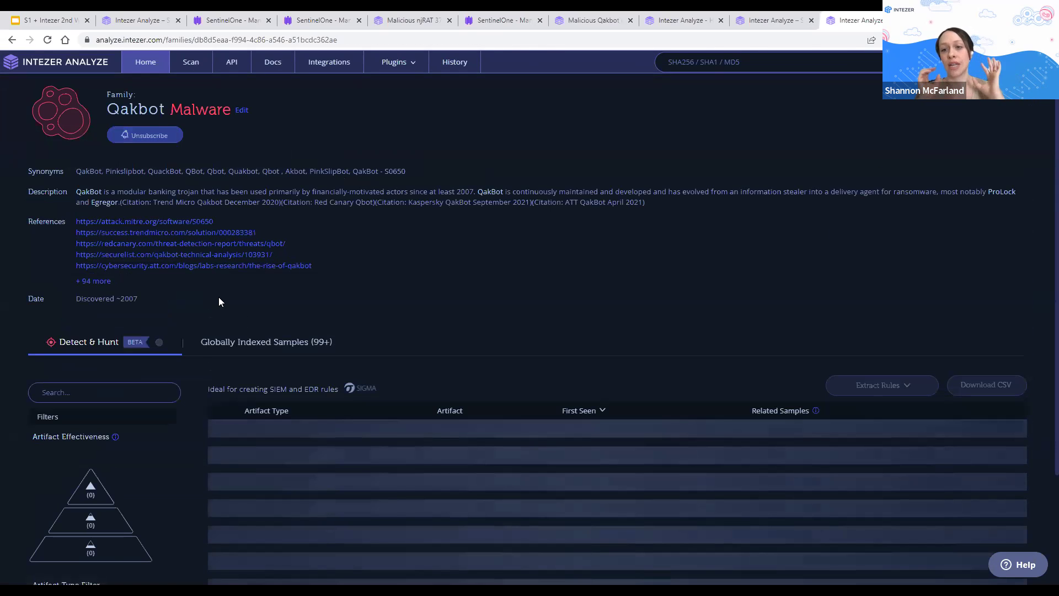
left_click(308, 342)
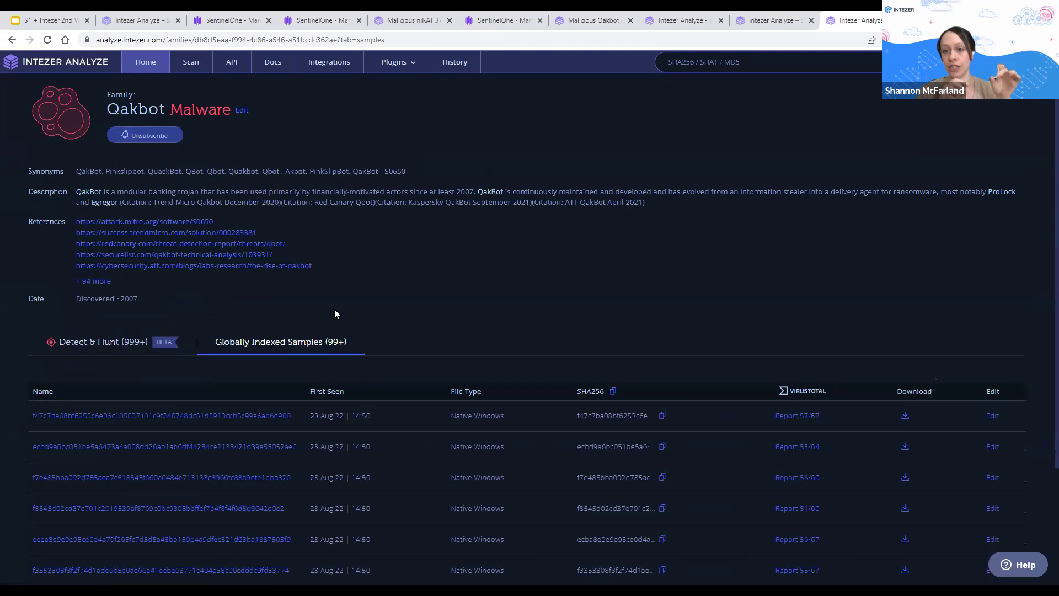
scroll(334, 314, "down", 3)
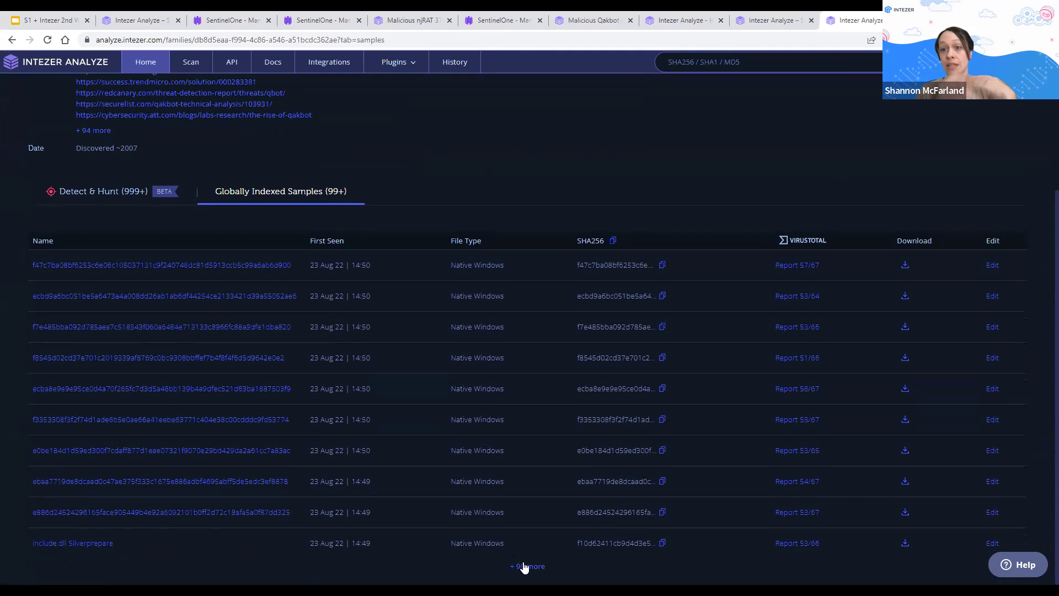
- Filter the Qakbot family's Detect & Hunt artifacts to the Network type and review the listed addresses
left_click(118, 193)
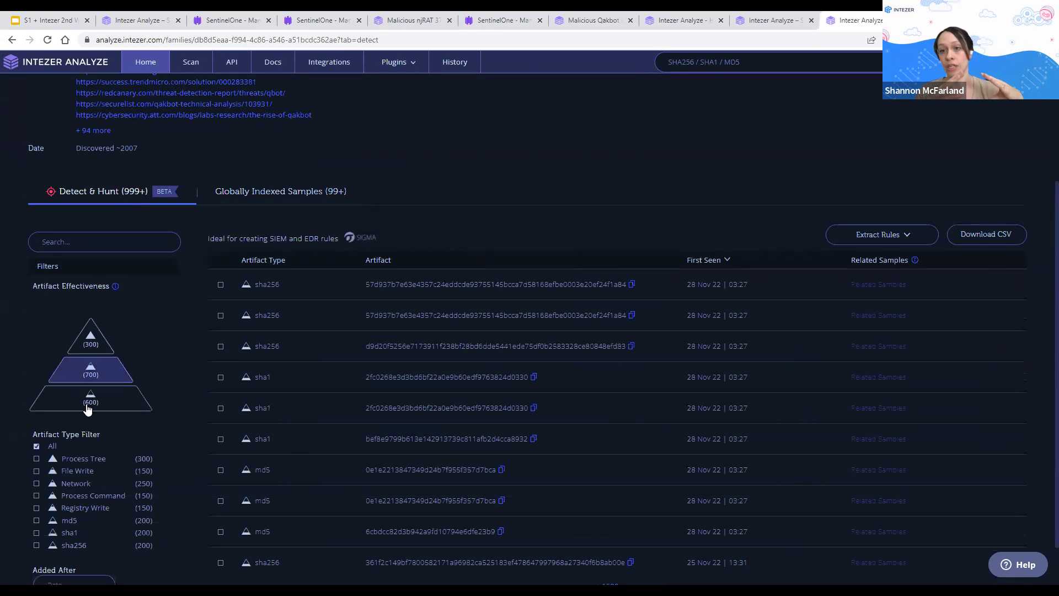
left_click(83, 485)
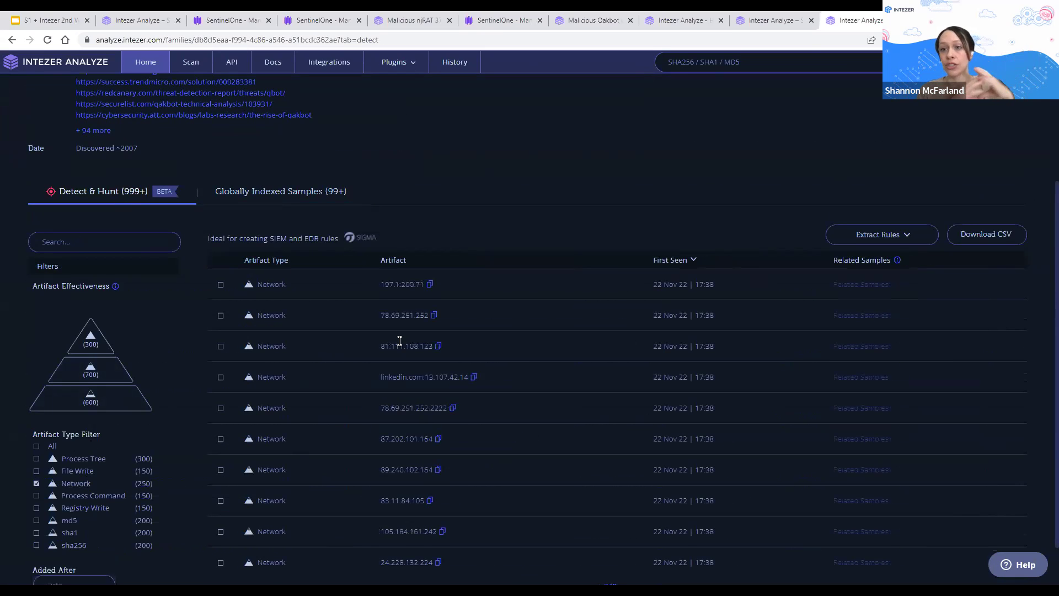
scroll(389, 280, "up", 2)
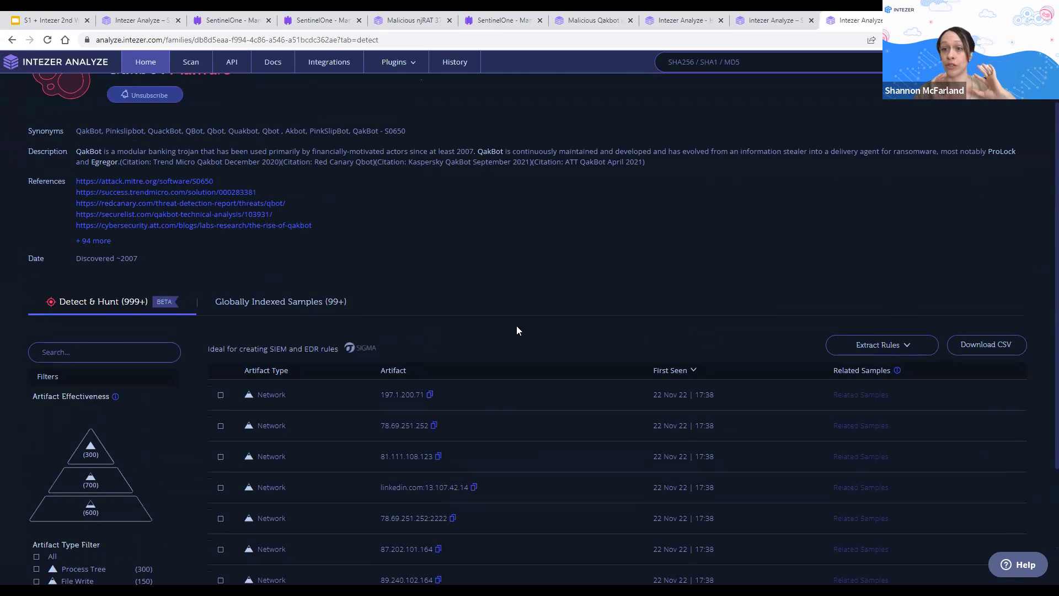
scroll(517, 330, "up", 1)
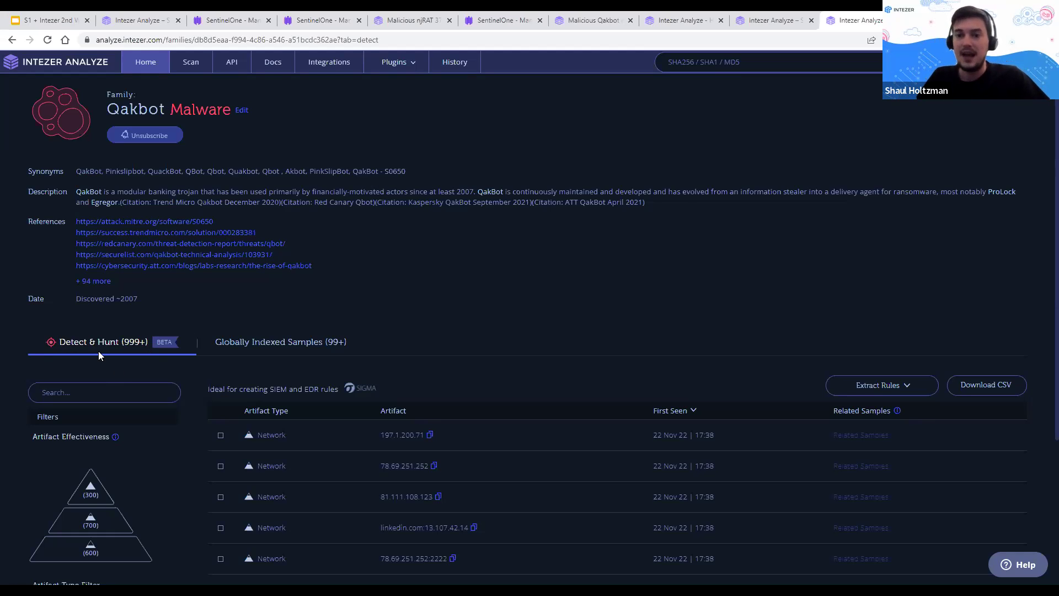
scroll(98, 351, "down", 3)
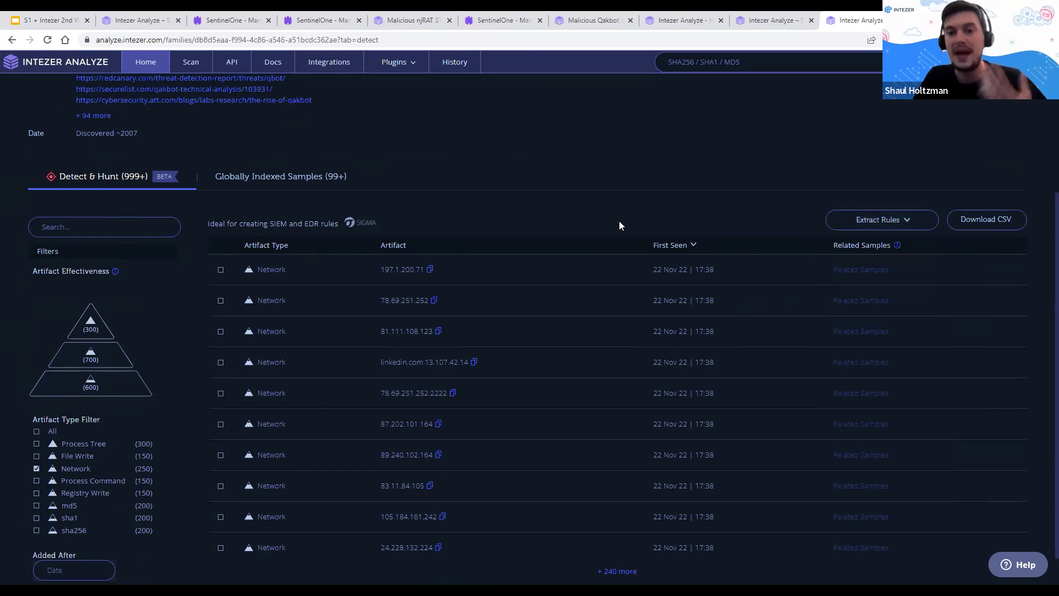
scroll(619, 225, "up", 3)
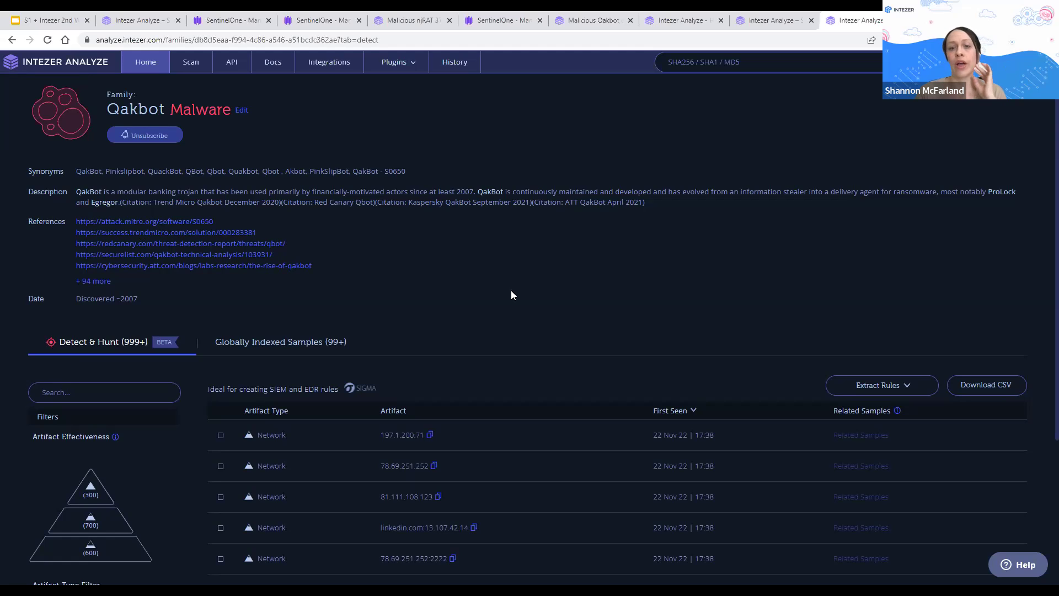
- Return to the Intezer dashboard that includes the SentinelOne scans and review its Triage breakdown
right_click(12, 40)
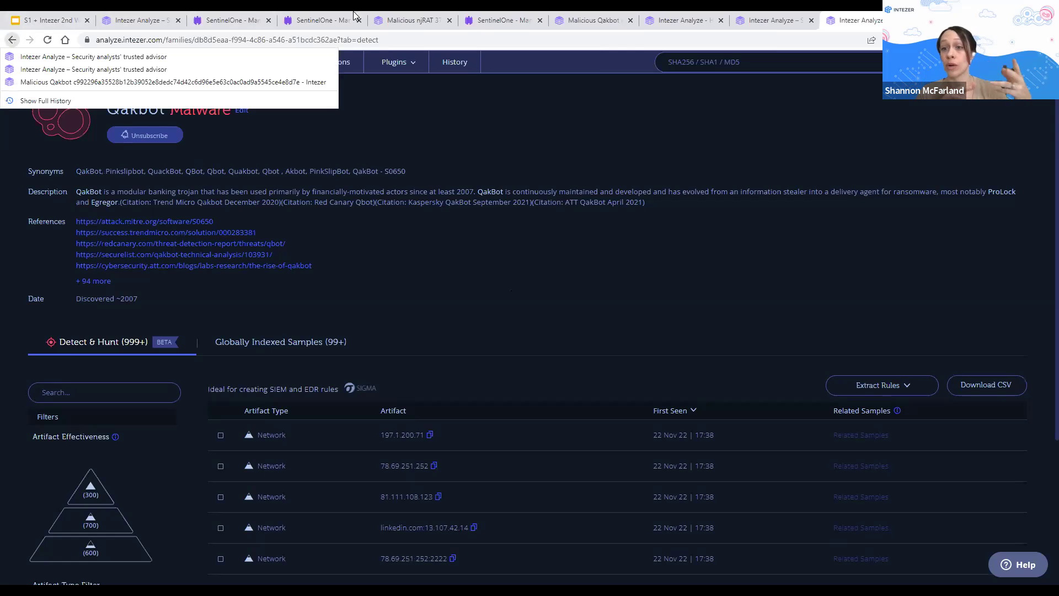
left_click(127, 15)
left_click(11, 40)
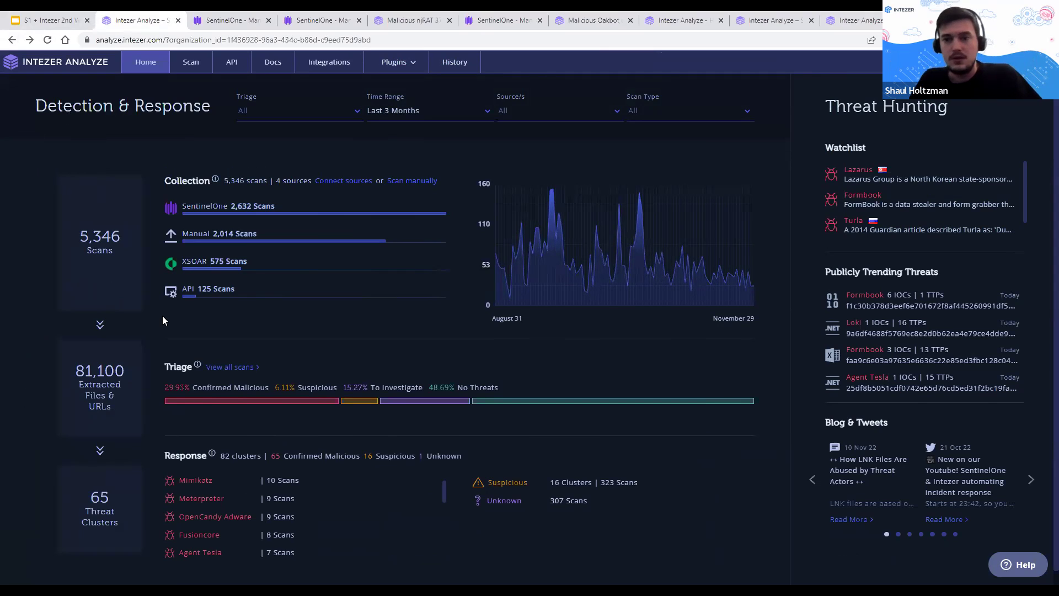
left_click_drag(165, 366, 740, 408)
left_click(707, 376)
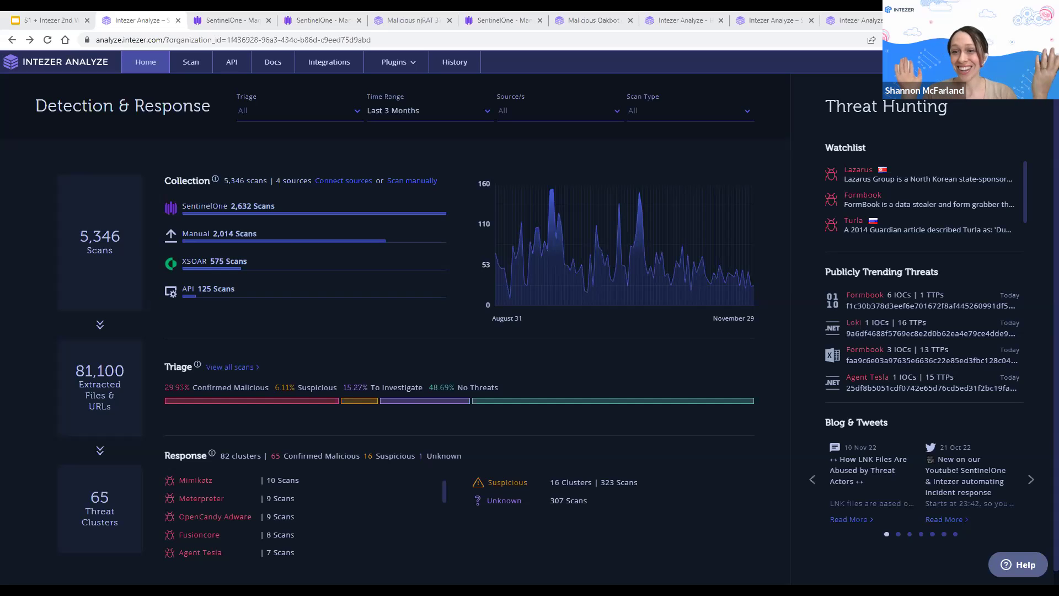
mouse_move(618, 18)
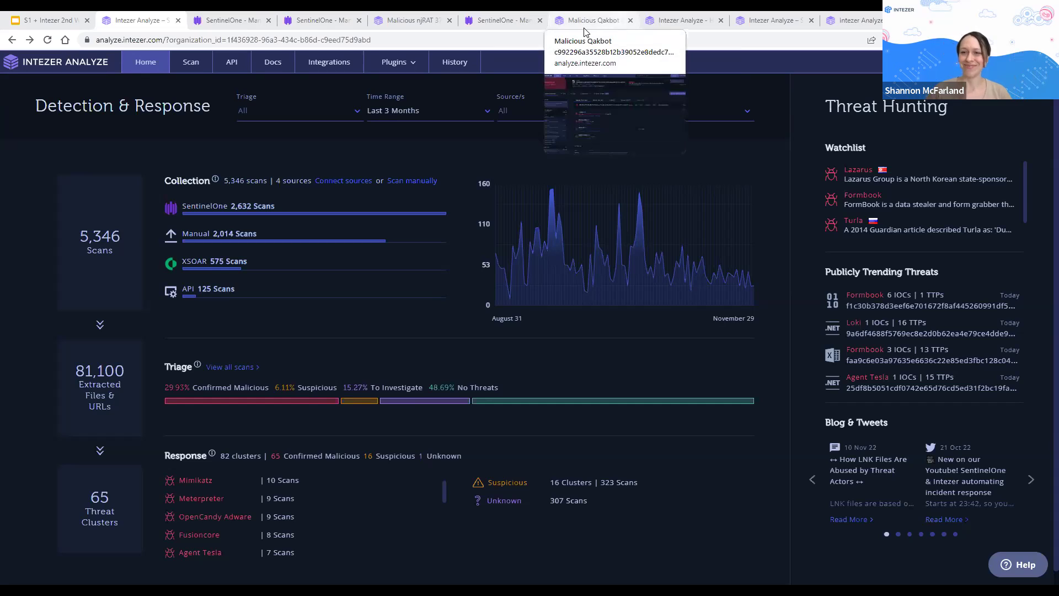